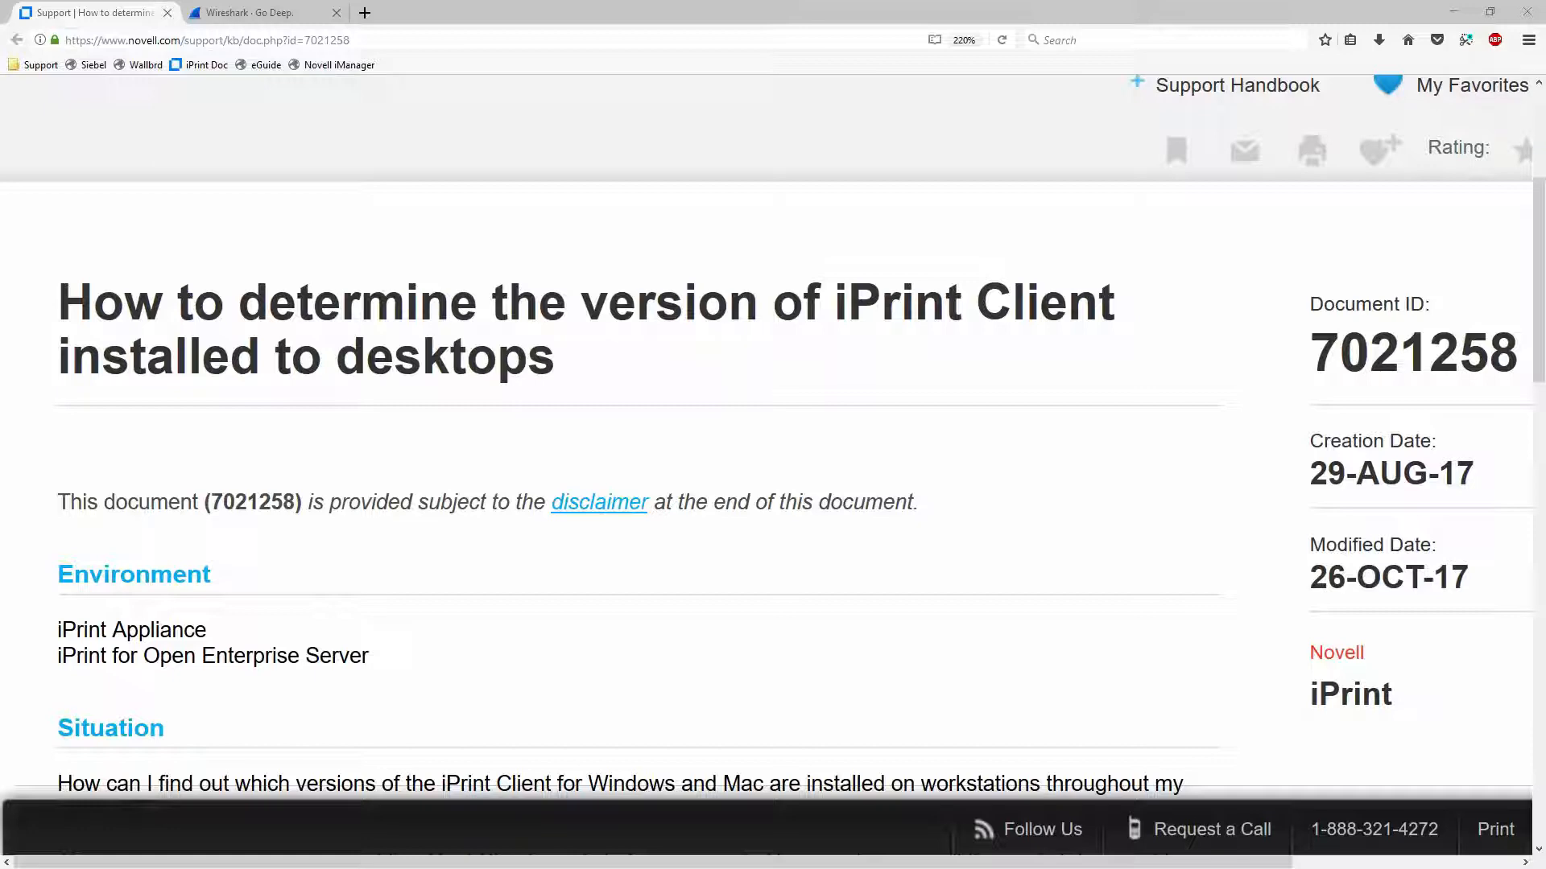
# - Check the version on the iPrint Client's About page, close its settings, and review the support article's resolution steps
pyautogui.moveTo(0, 73); pyautogui.dragTo(472, 28)
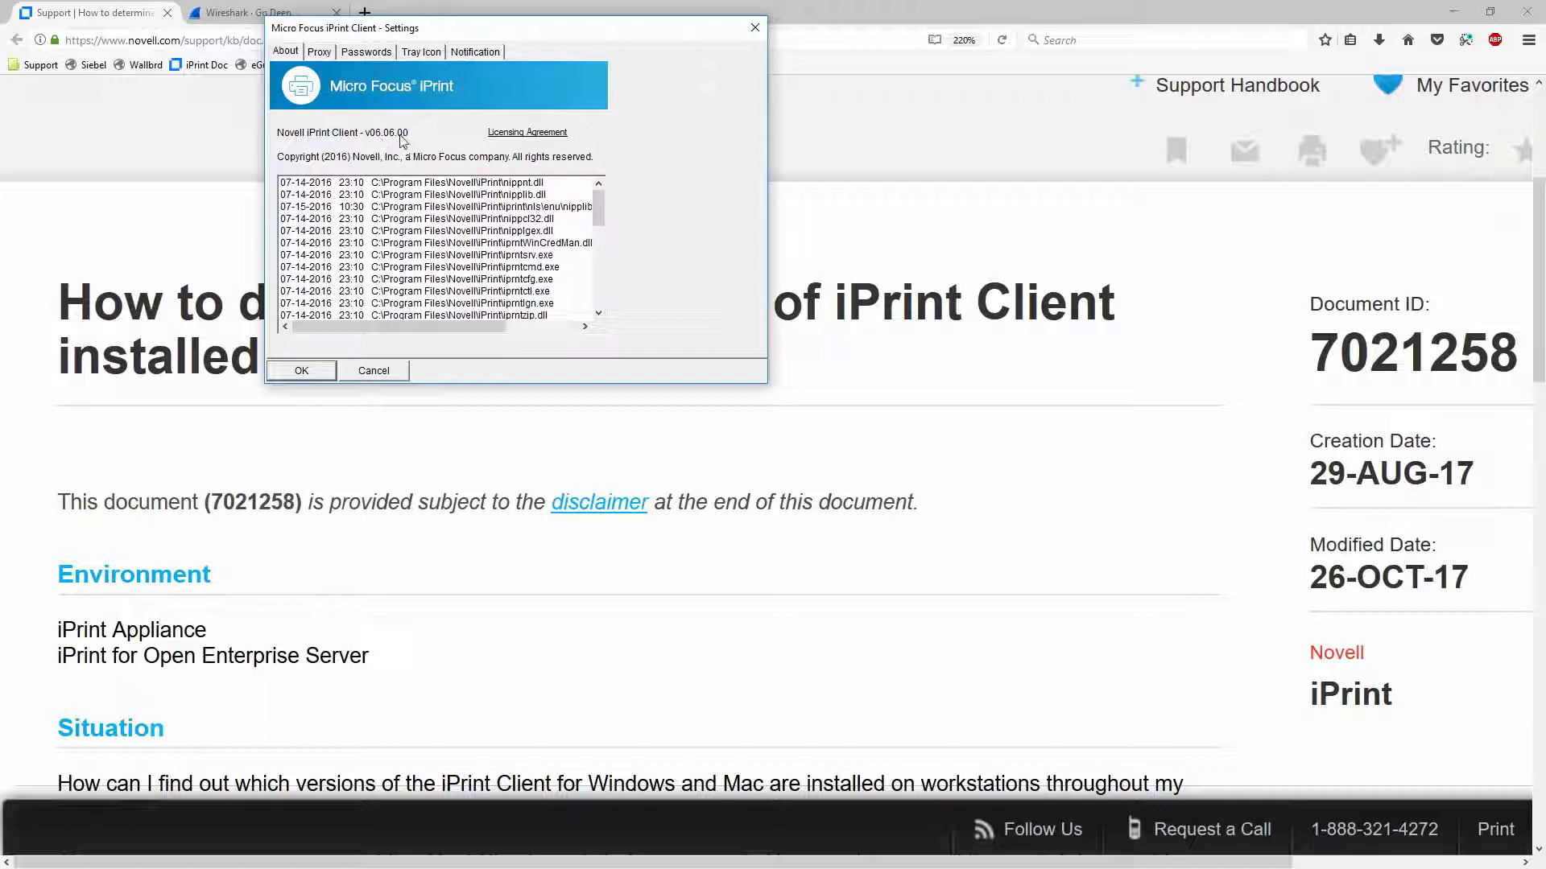
pyautogui.click(375, 369)
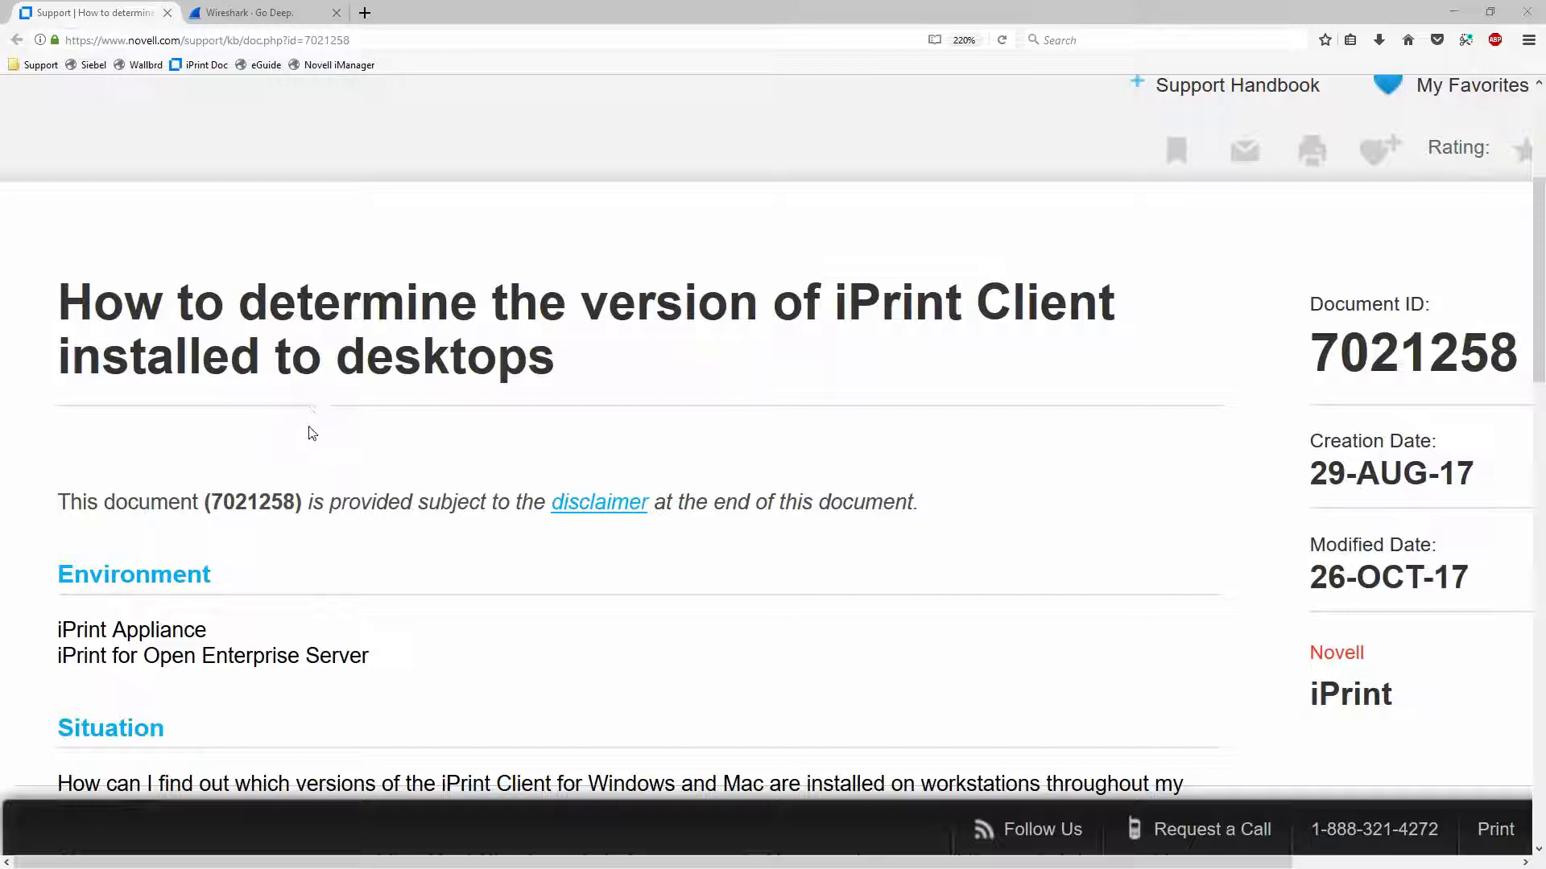
pyautogui.scroll(-3, 312, 451)
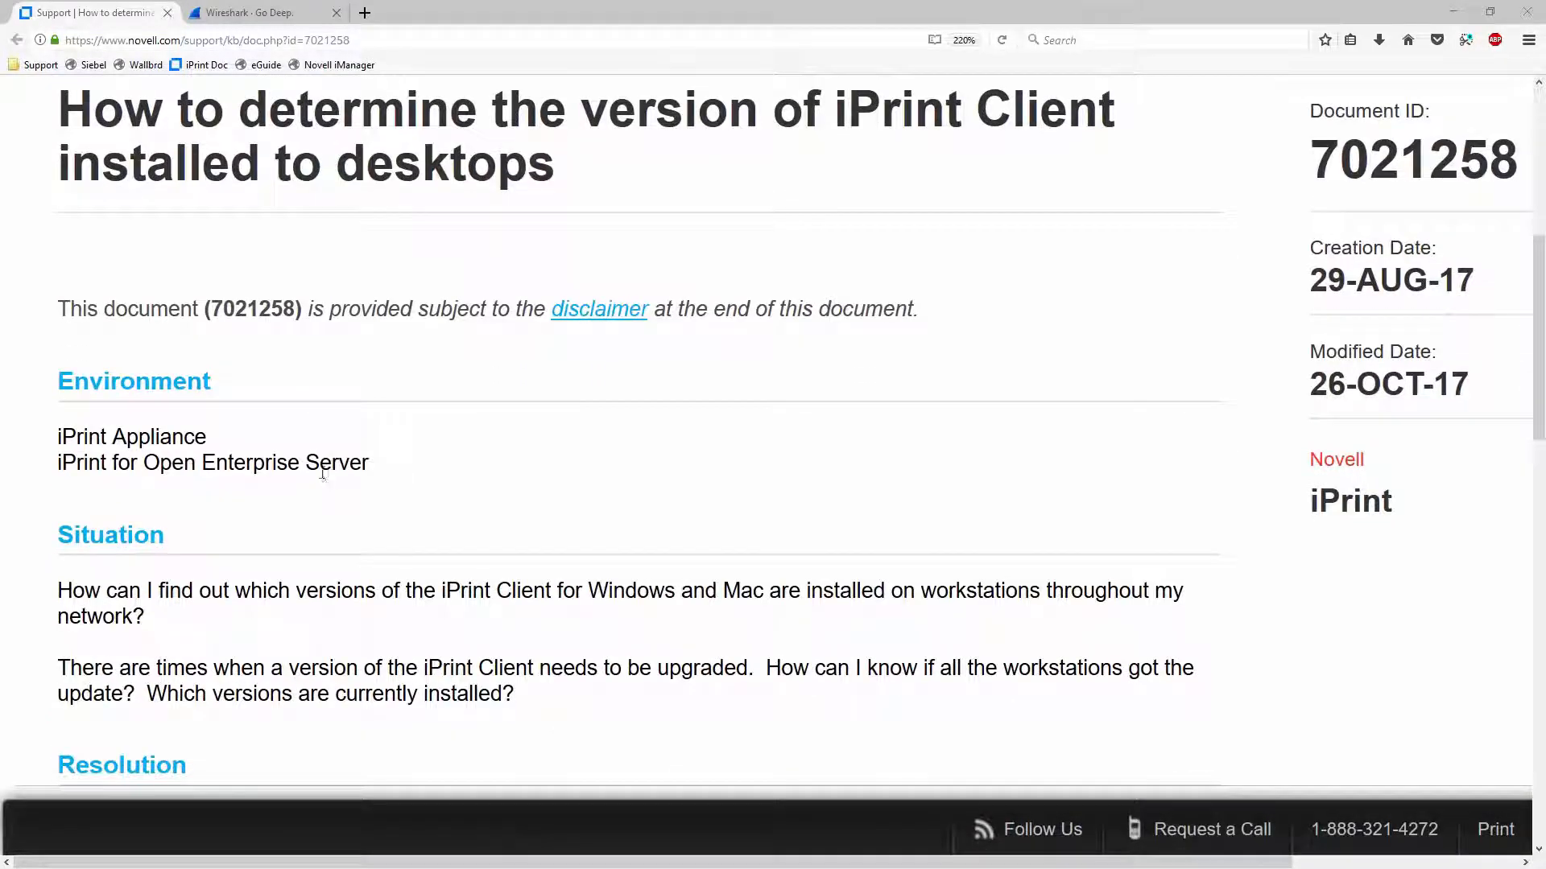
pyautogui.scroll(-3, 303, 469)
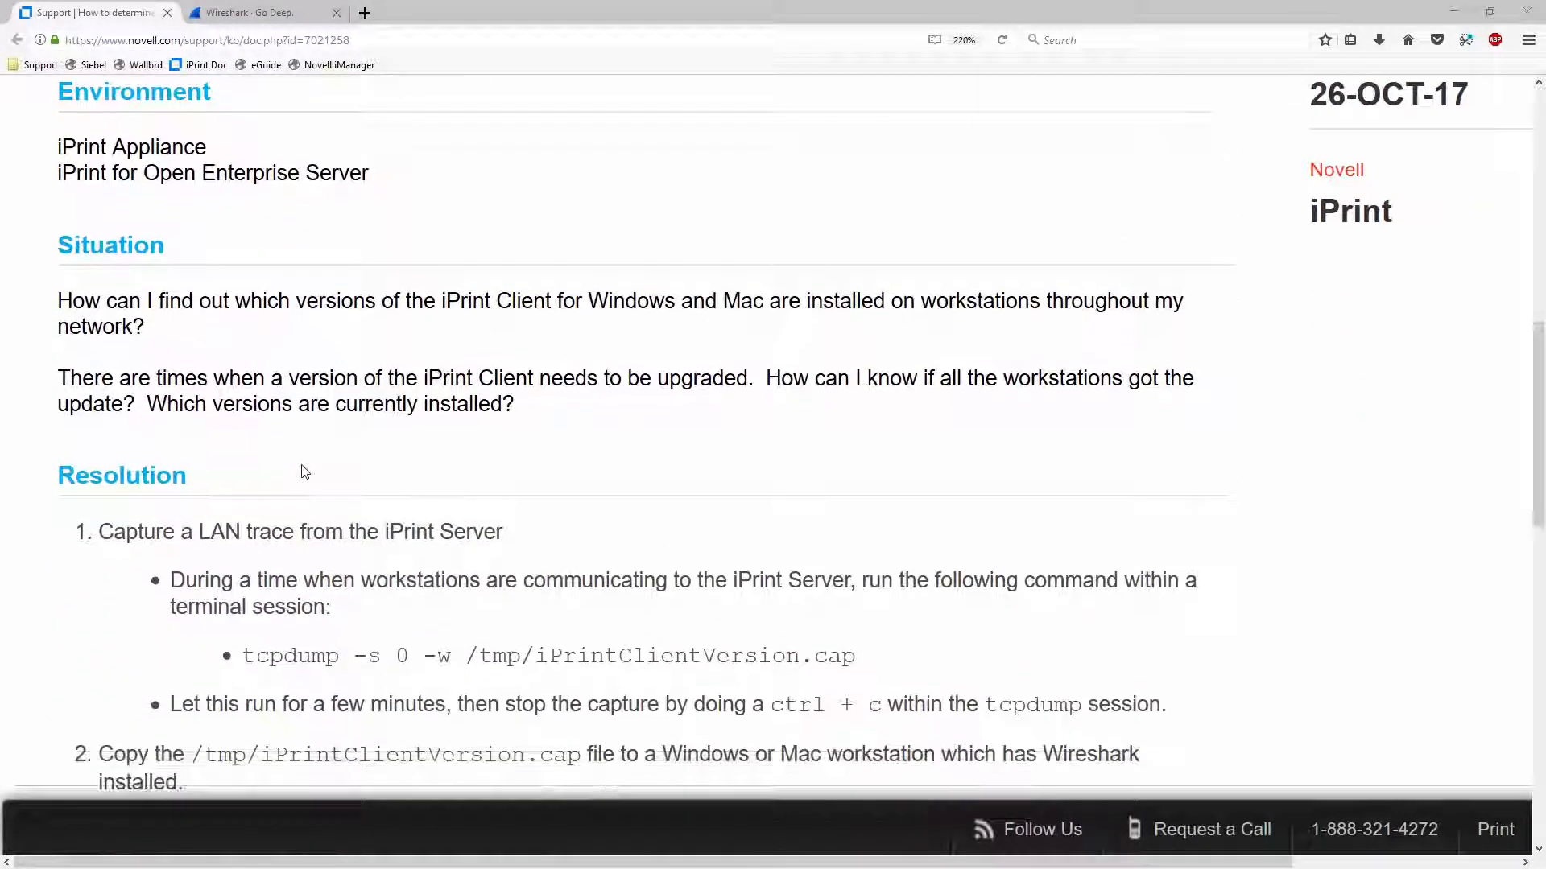
pyautogui.scroll(-3, 304, 472)
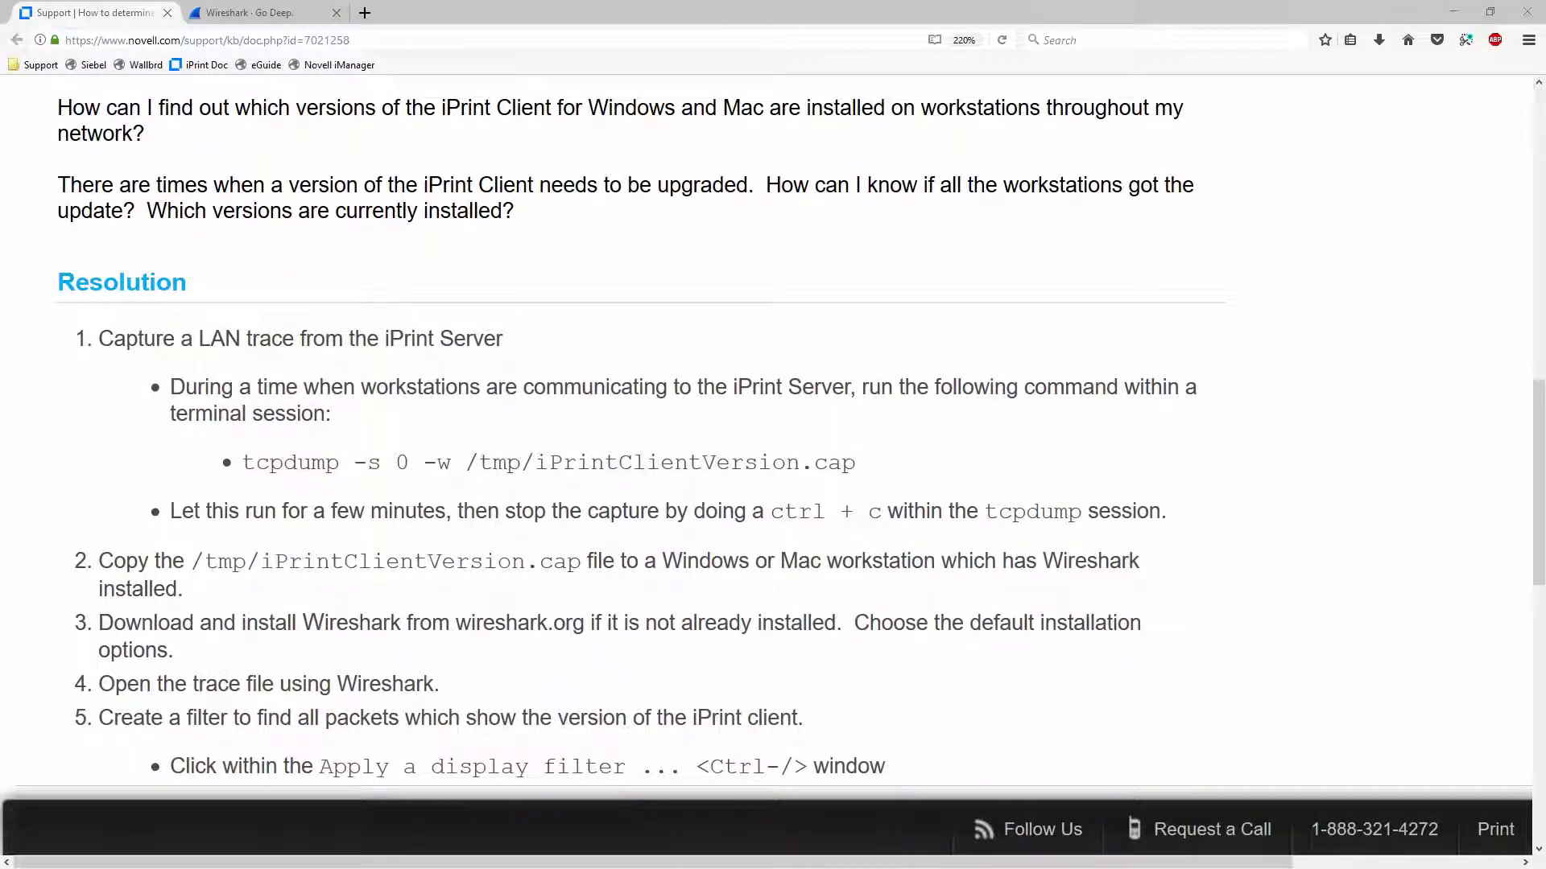
# - Switch to the PuTTY terminal session and clear its screen
pyautogui.hotkey('alt', 'Tab')
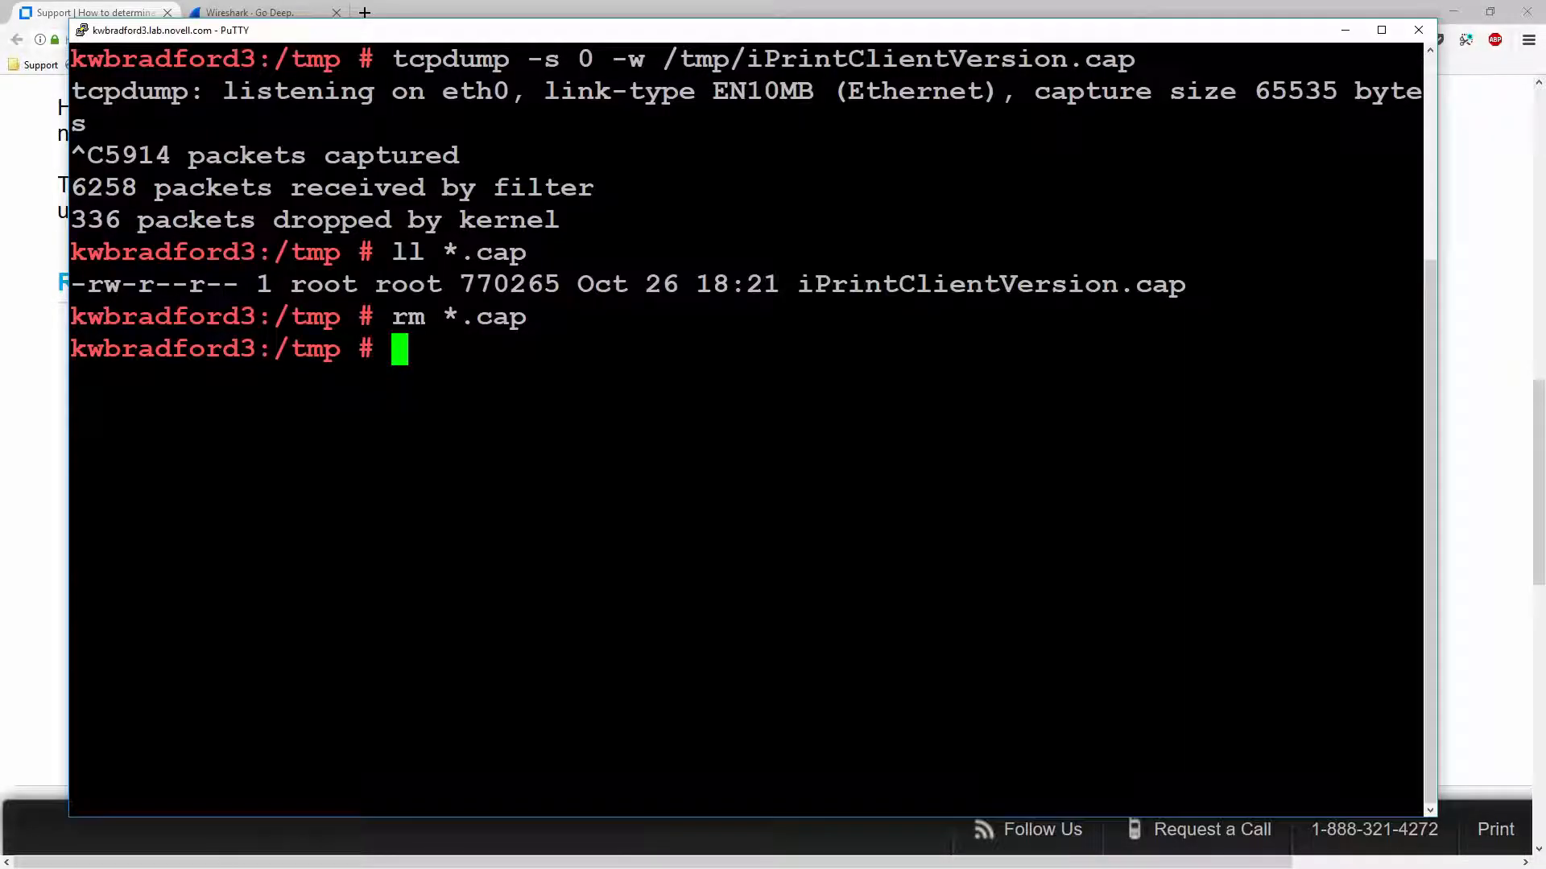
pyautogui.write('clear')
pyautogui.press('Return')
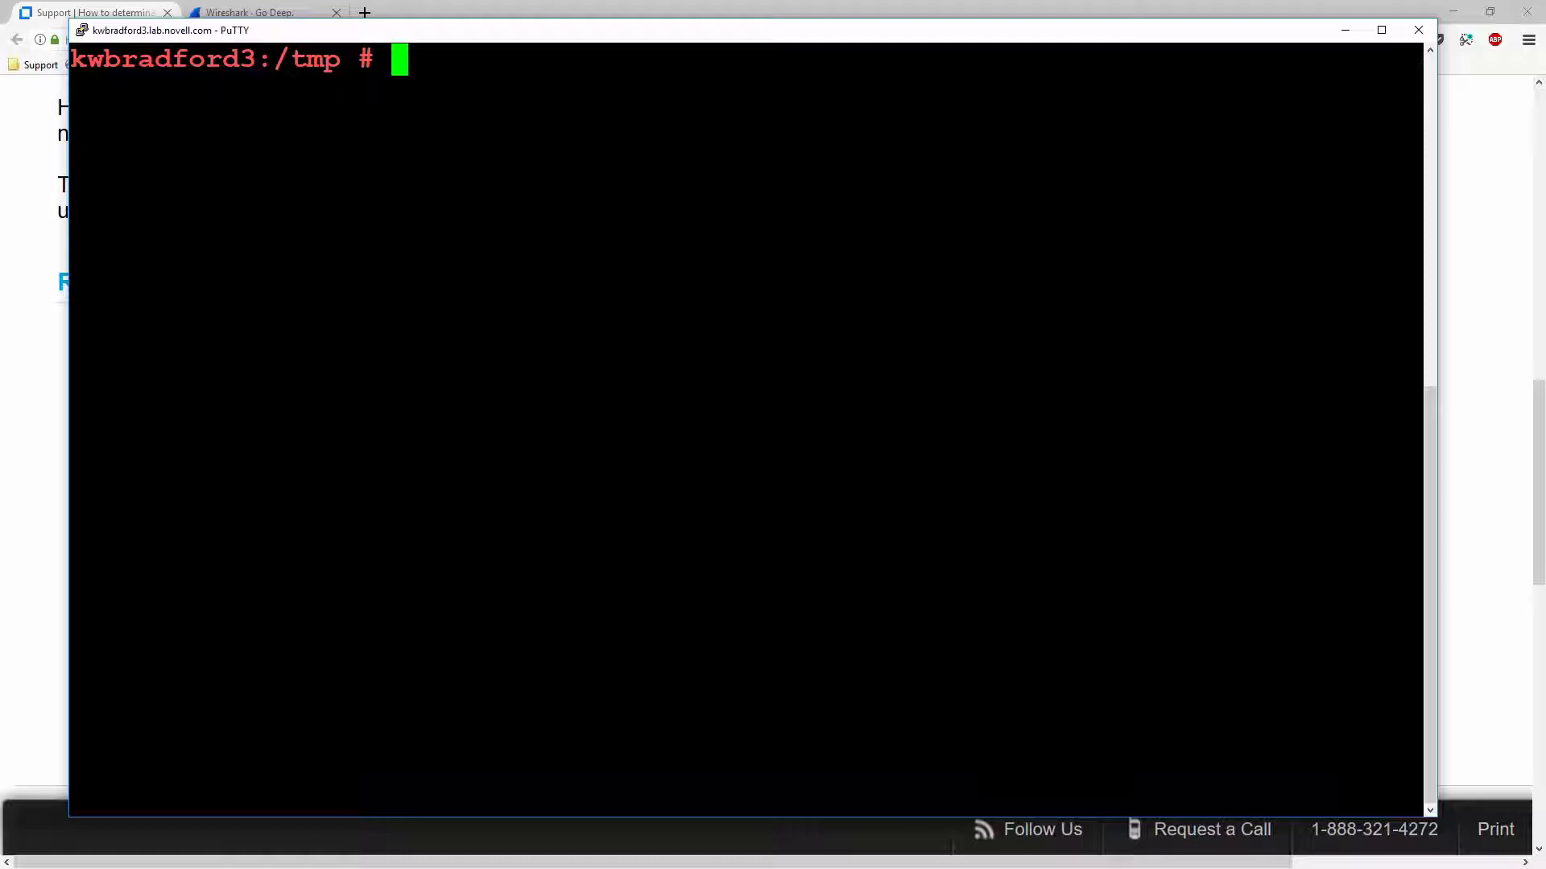
# - Return to the support article in the browser and copy the command tcpdump -s 0 -w /tmp/iPrintClientVersion.cap
pyautogui.hotkey('alt', 'Tab')
pyautogui.scroll(10, 769, 232)
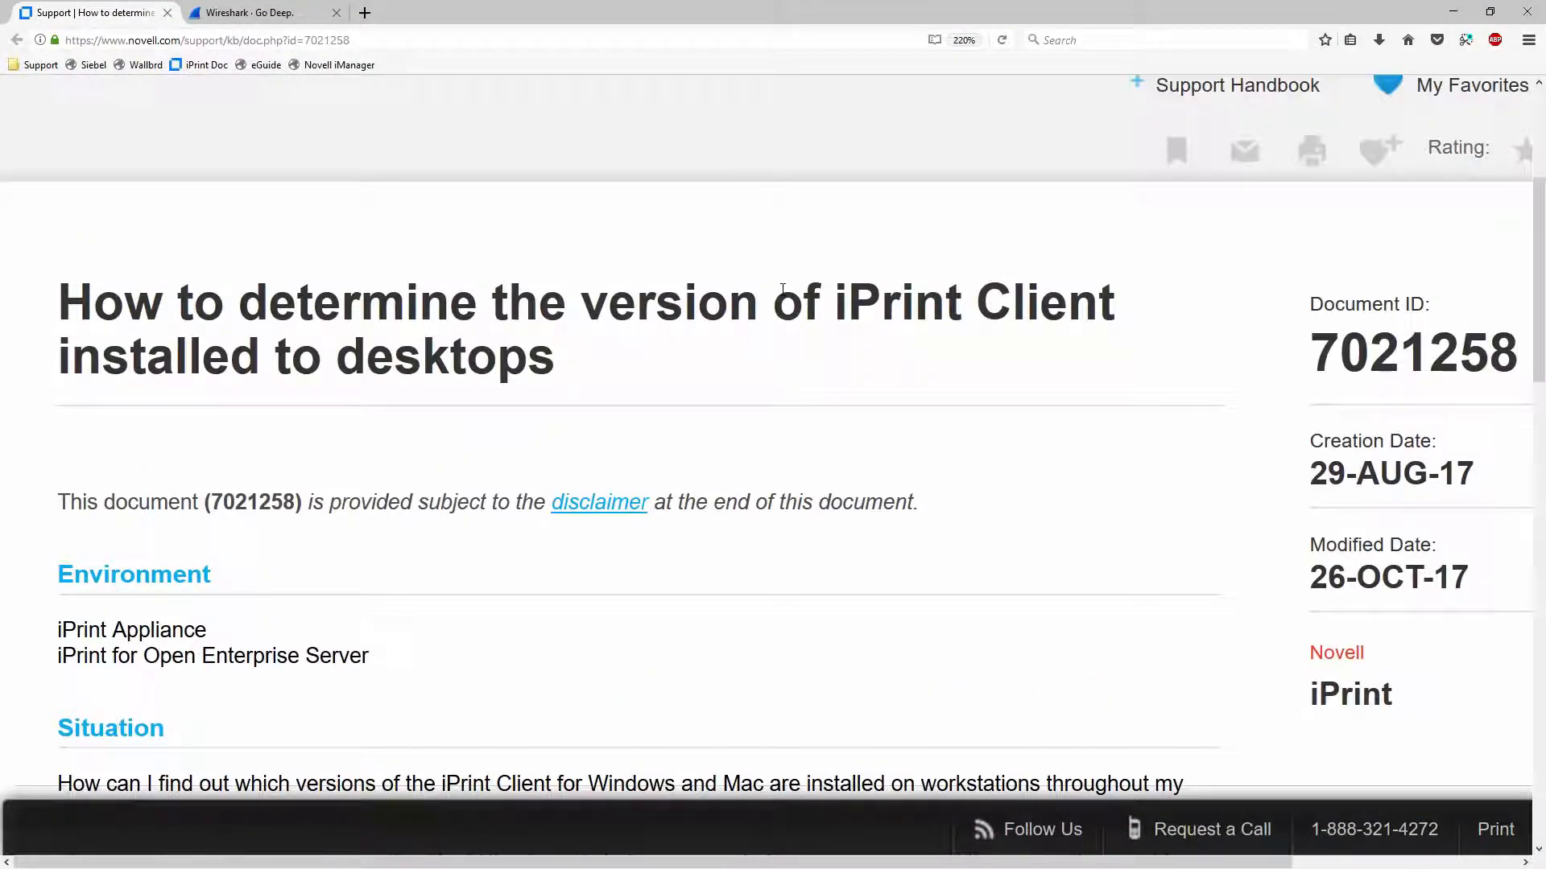
pyautogui.scroll(-10, 781, 355)
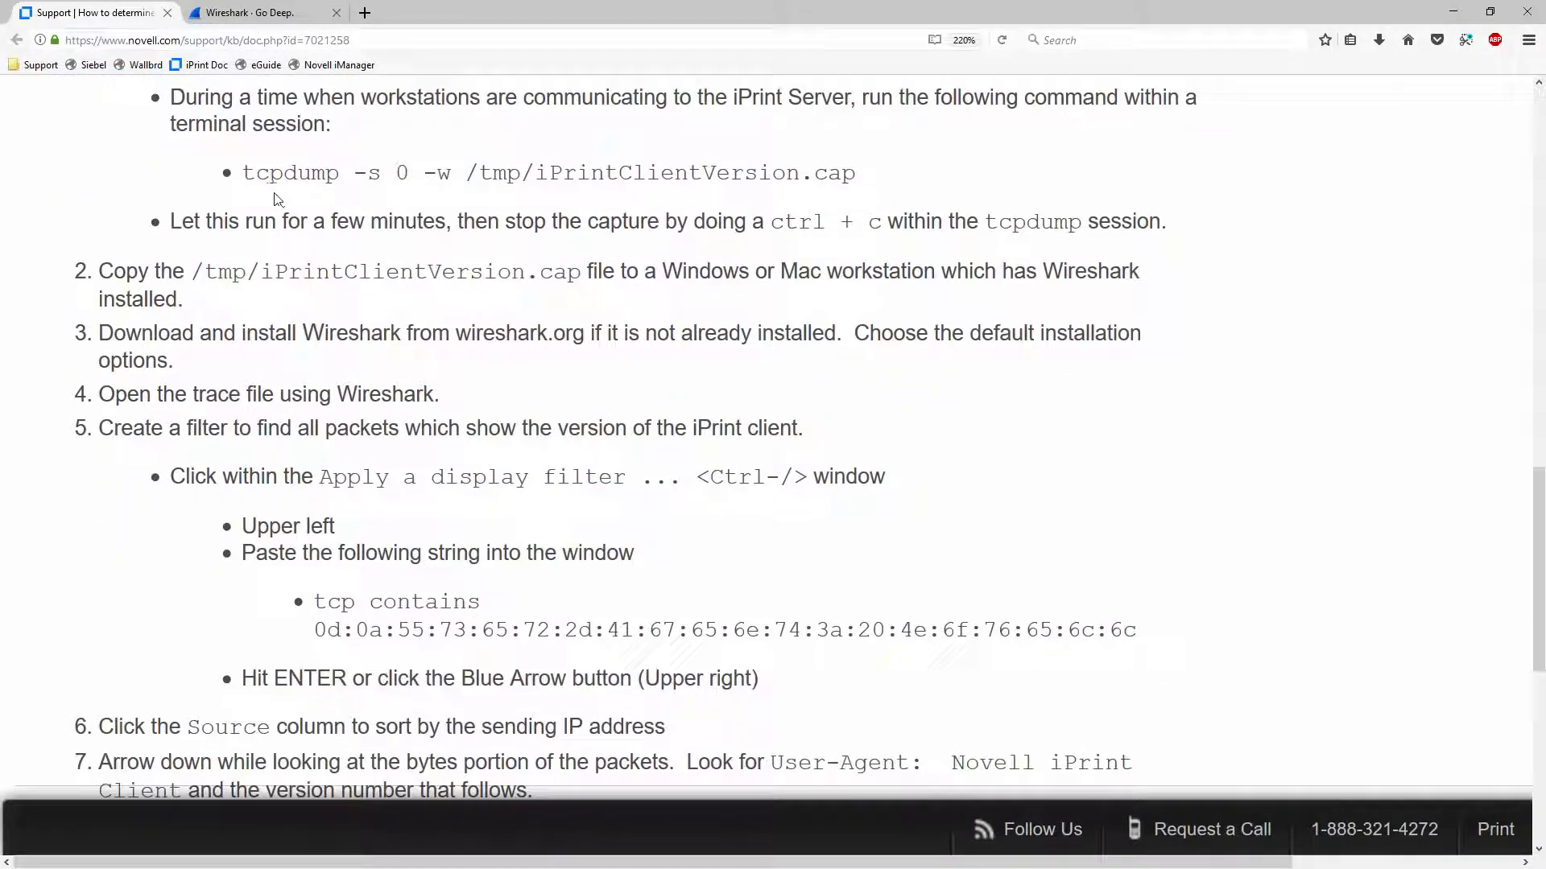
pyautogui.moveTo(243, 173); pyautogui.dragTo(855, 177)
pyautogui.rightClick(841, 180)
pyautogui.click(840, 187)
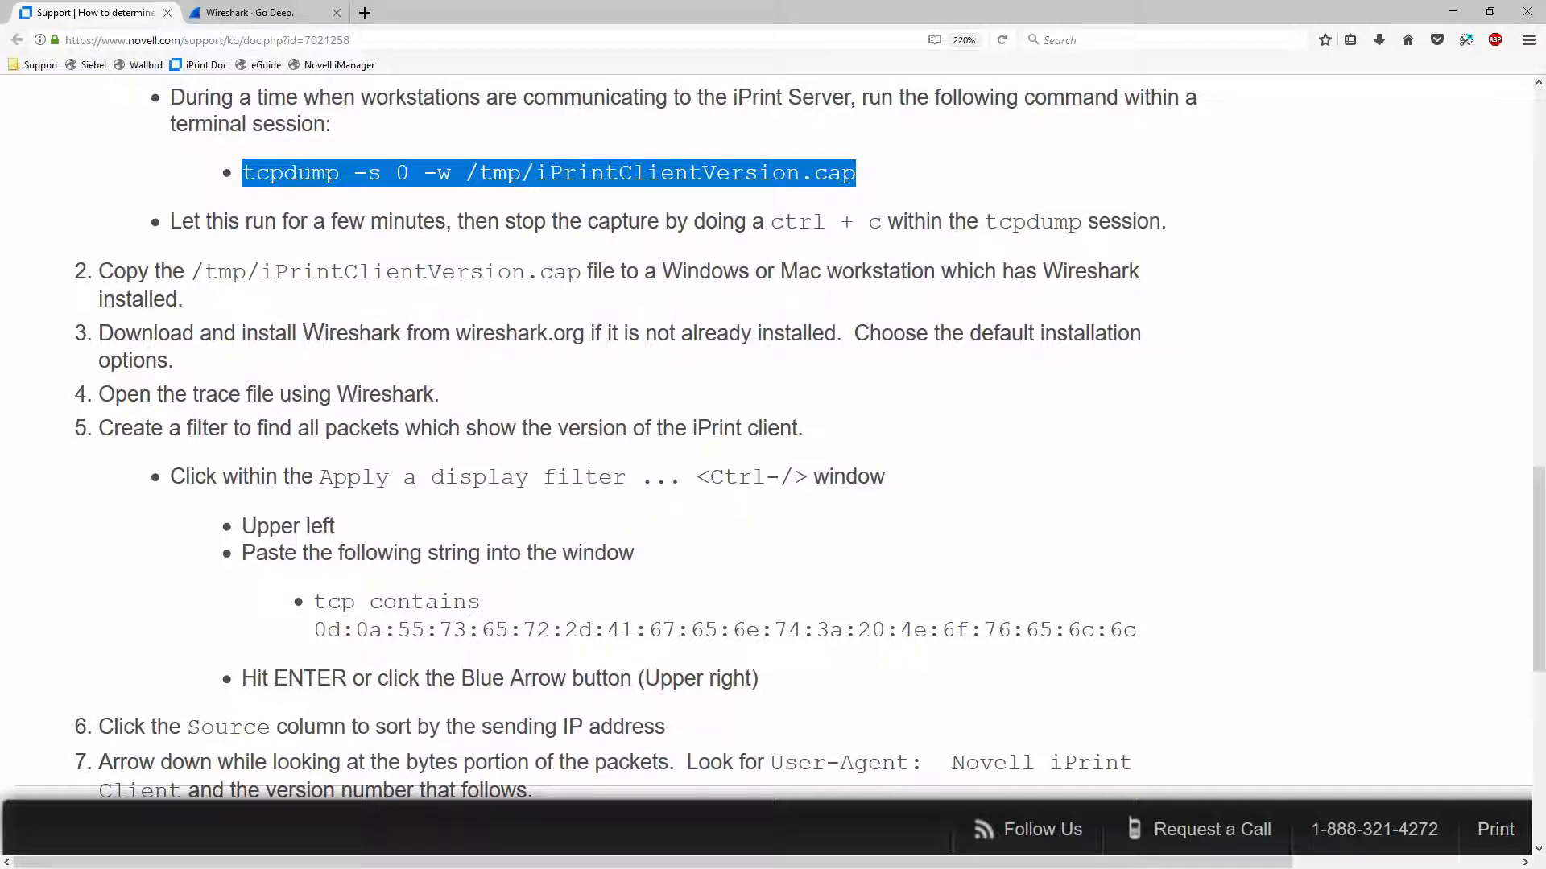
# - Run the copied tcpdump command in the PuTTY session to capture a LAN trace, and stop the capture
pyautogui.hotkey('alt', 'Tab')
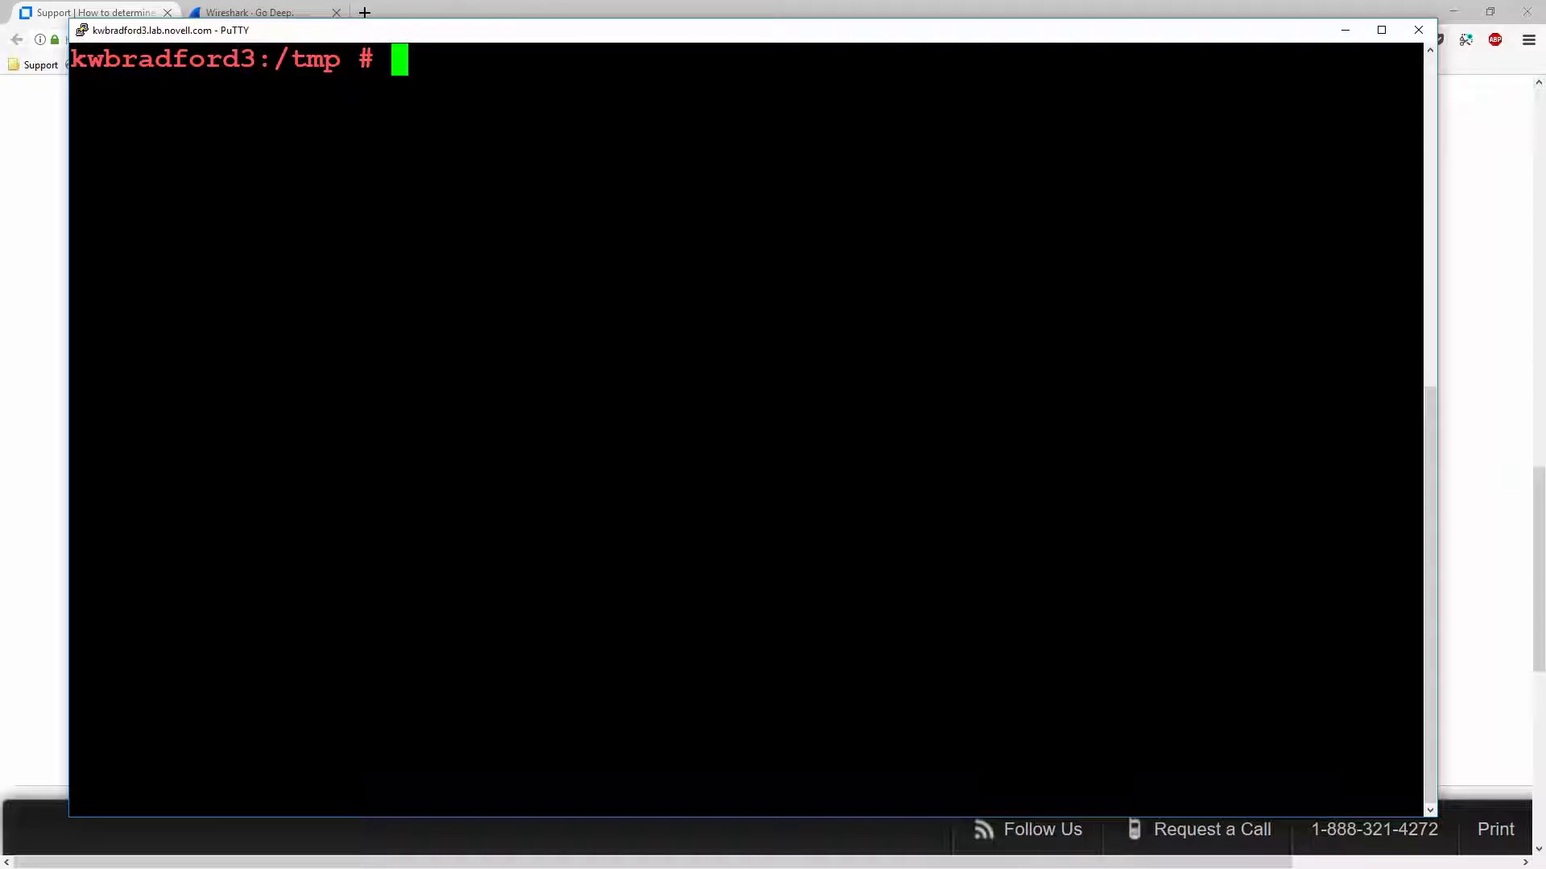
pyautogui.press('shift+Insert')
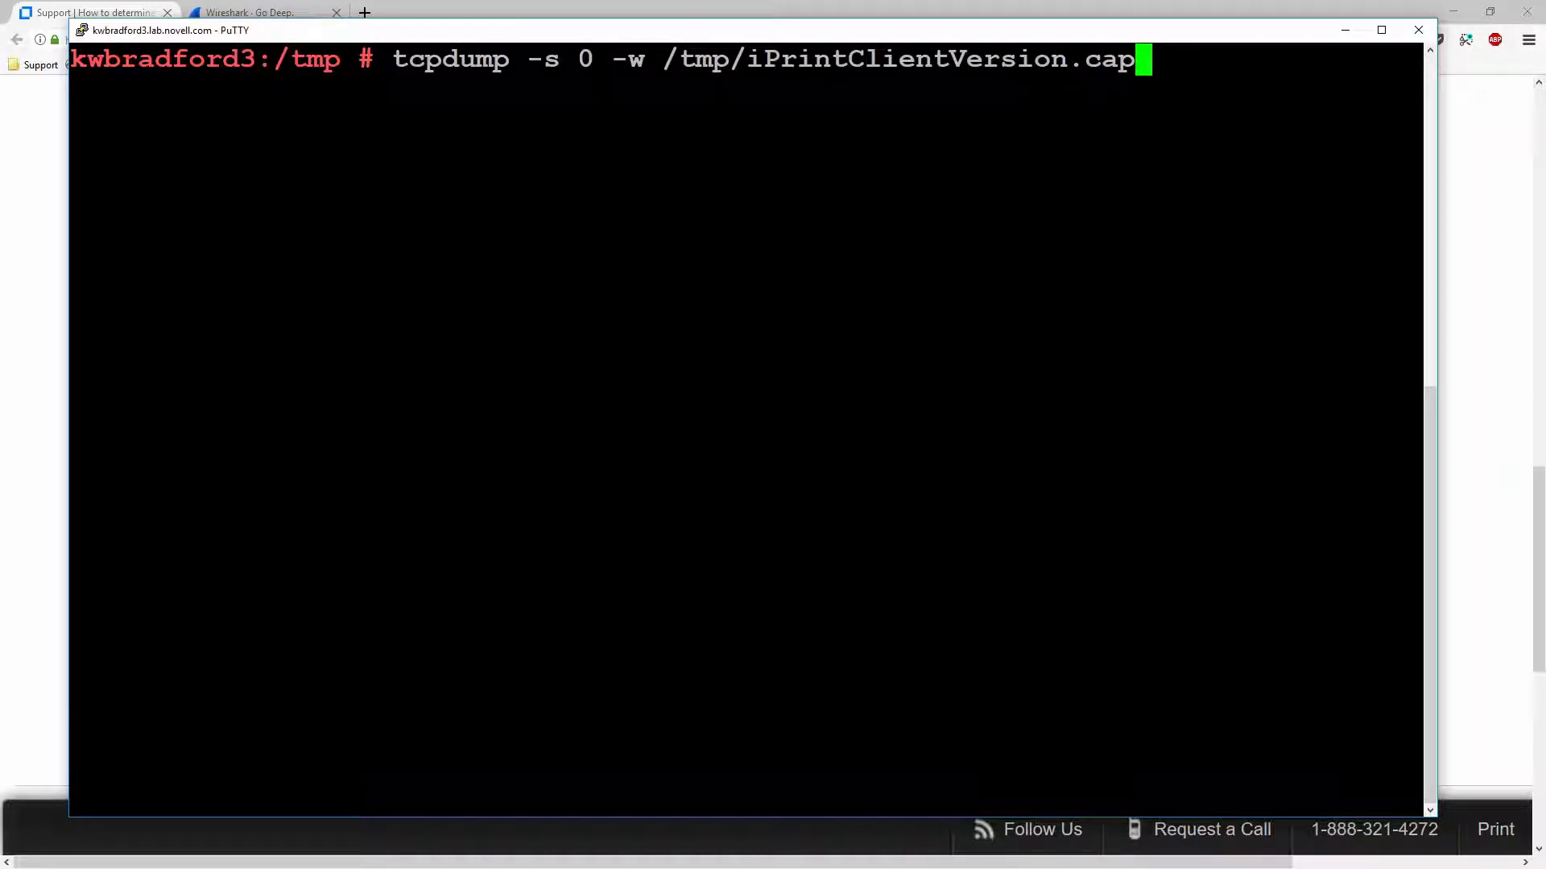
pyautogui.press('Return')
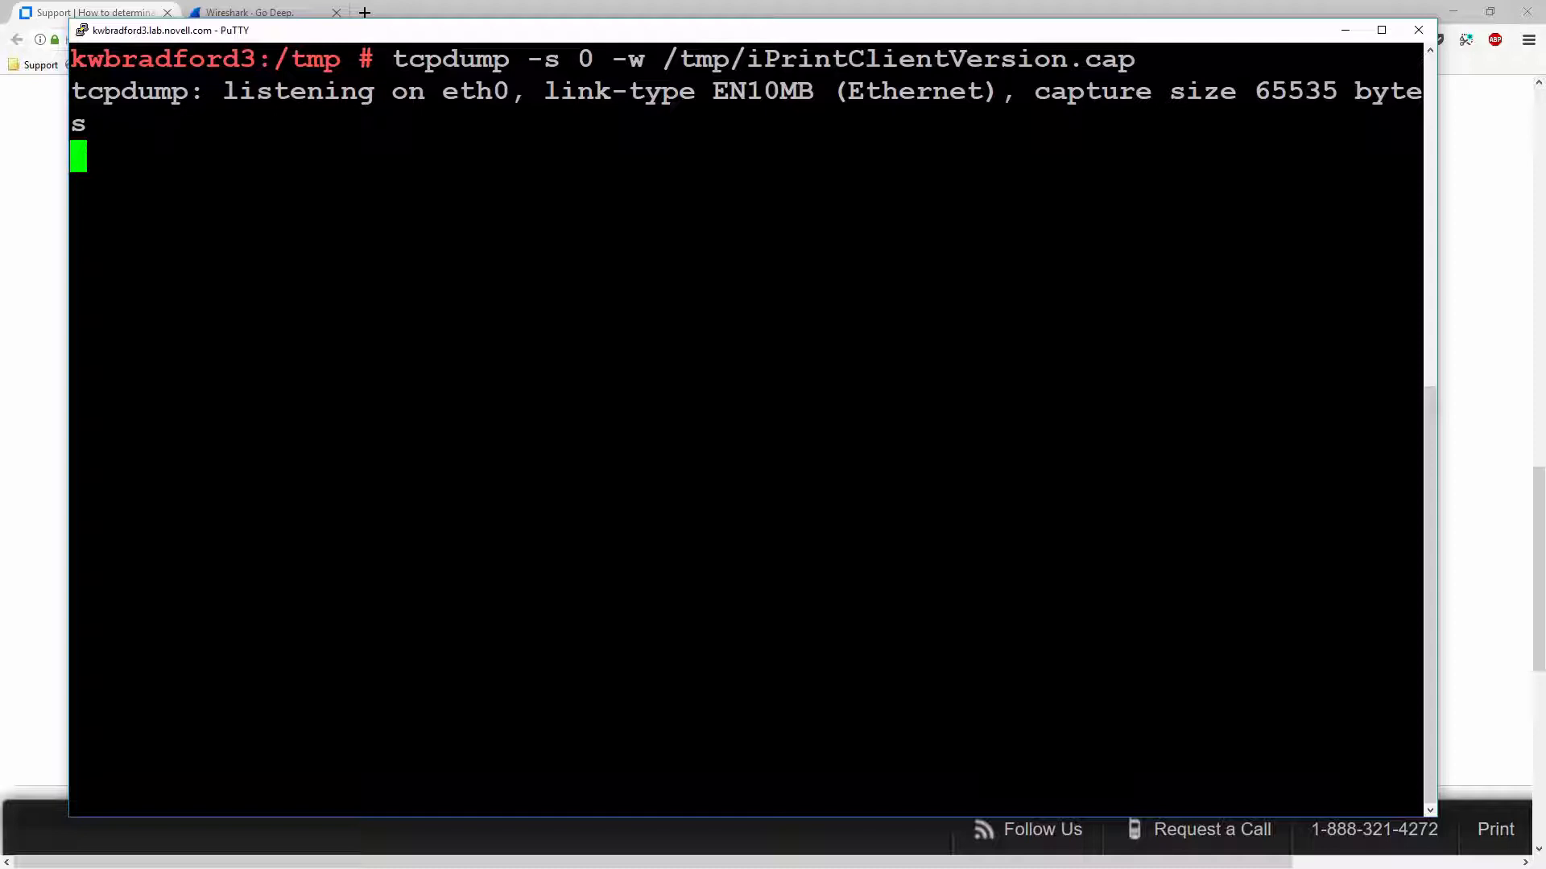
pyautogui.hotkey('ctrl', 'c')
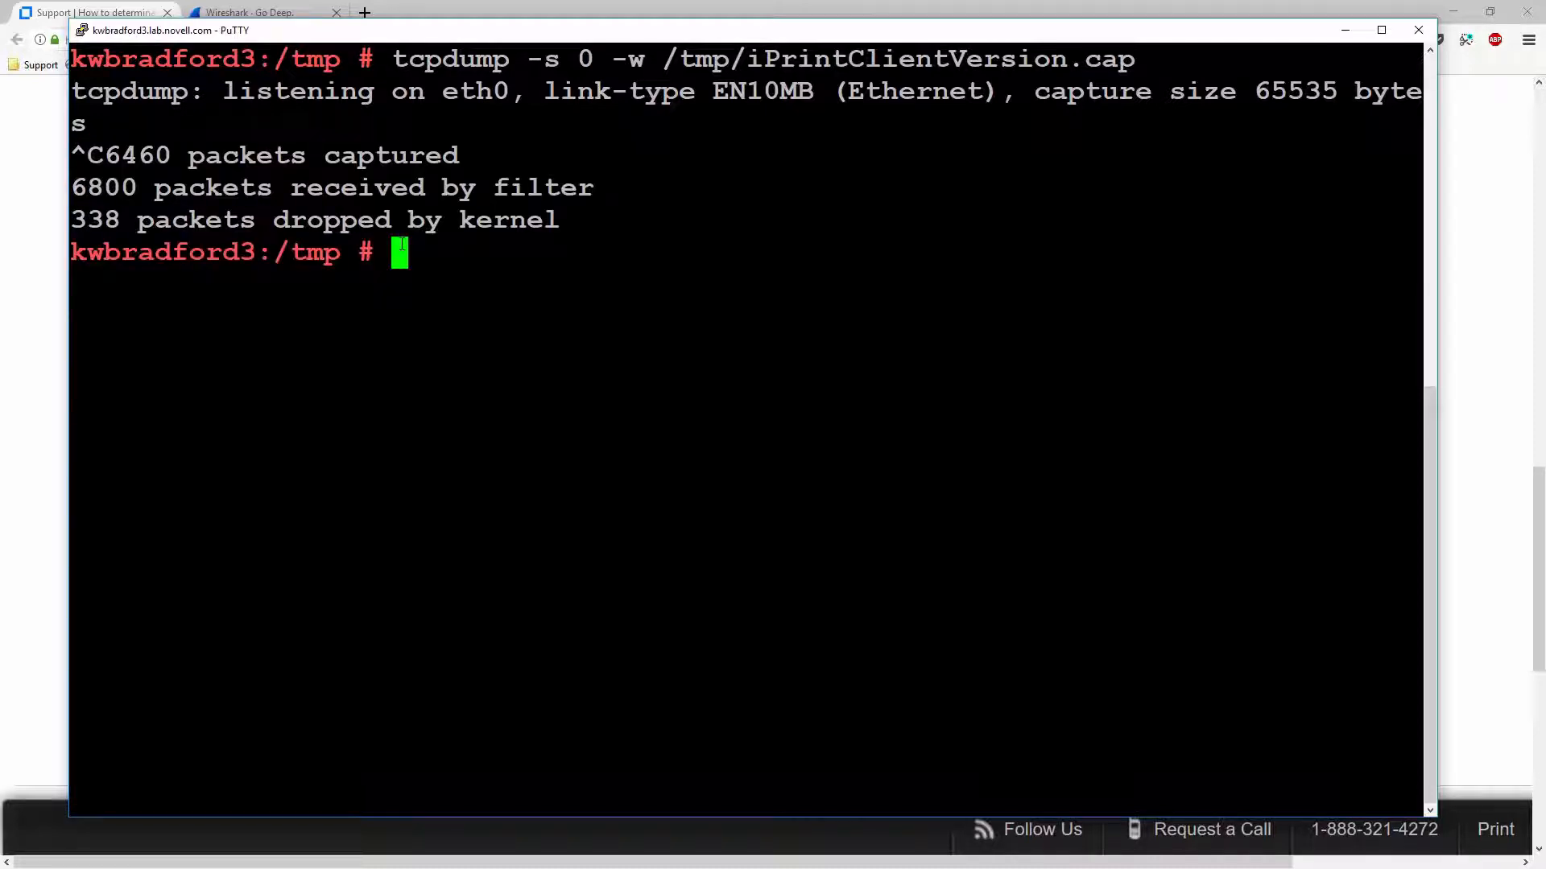
# - List the .cap files in the /tmp folder and check the trace file's name and size
pyautogui.write('ll *.tmp')
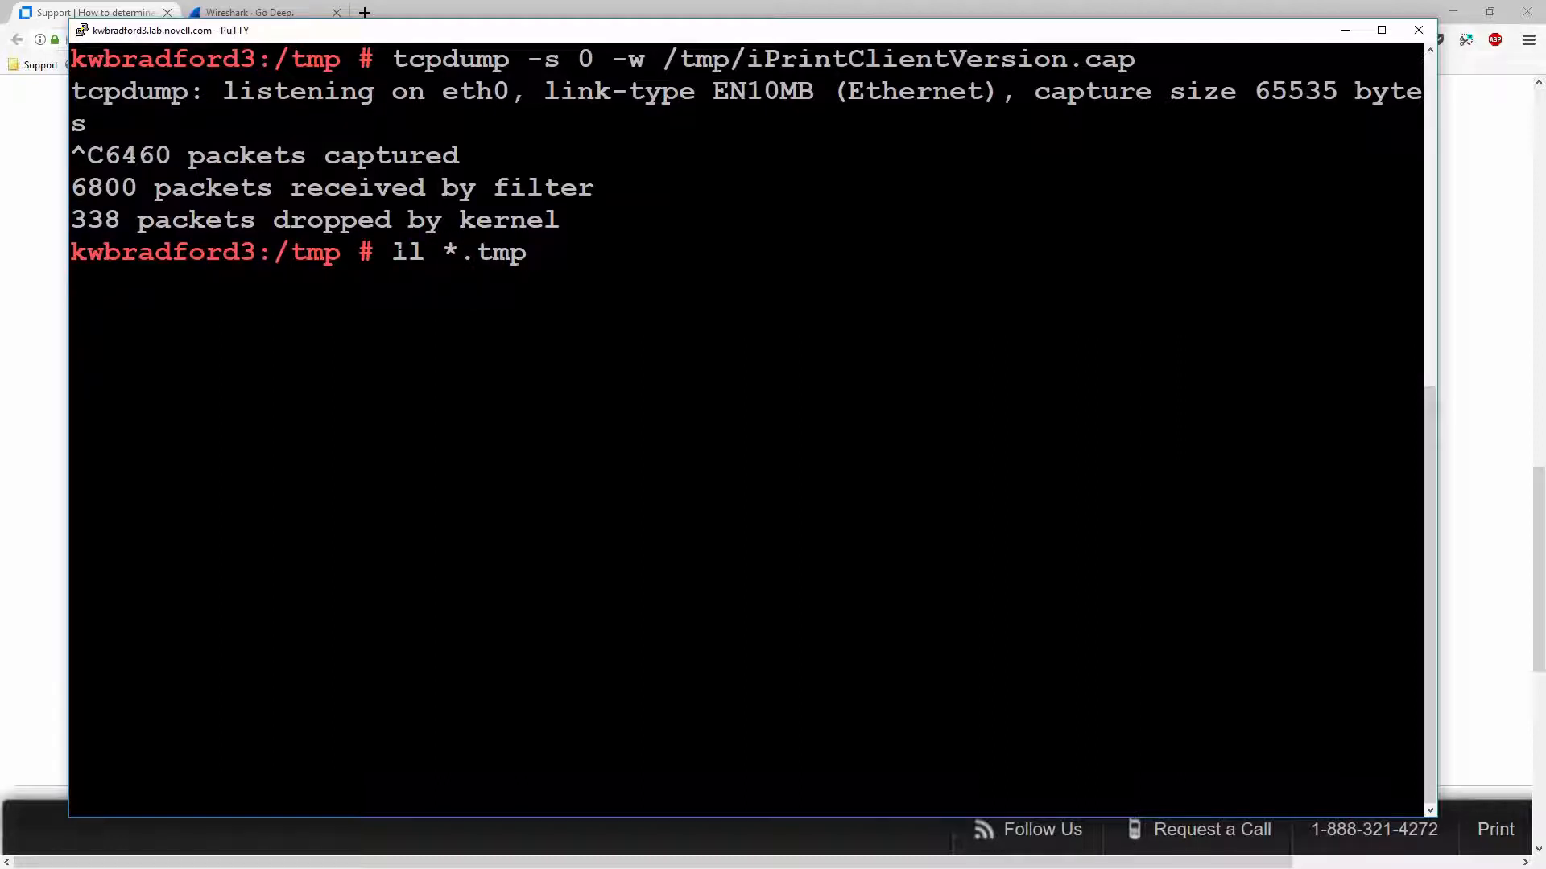
pyautogui.press('Return')
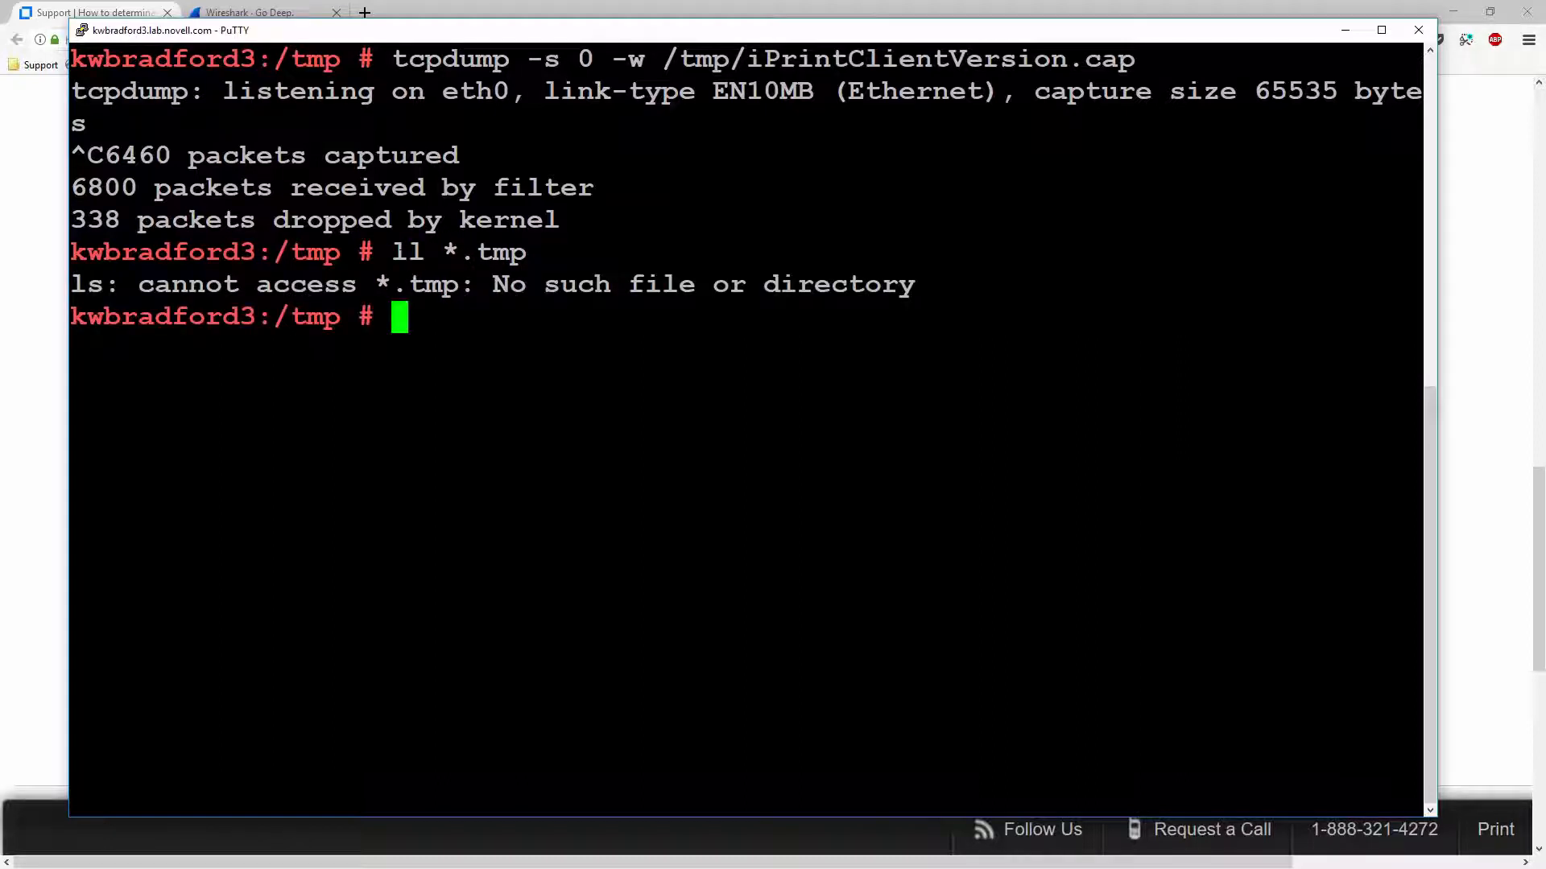
pyautogui.write('ll *')
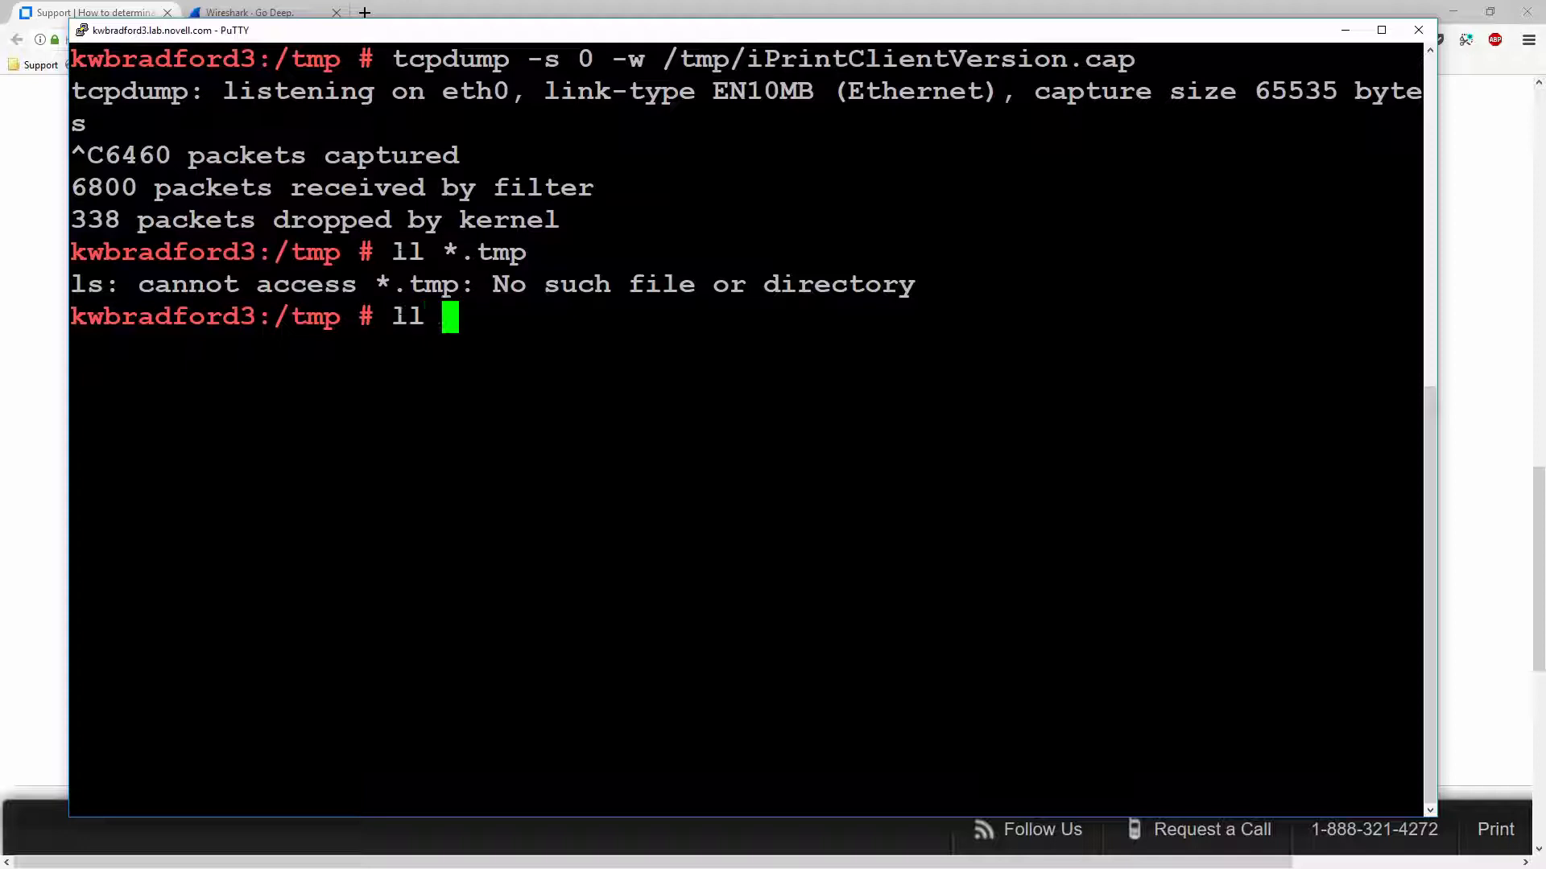
pyautogui.write('.cap')
pyautogui.press('Return')
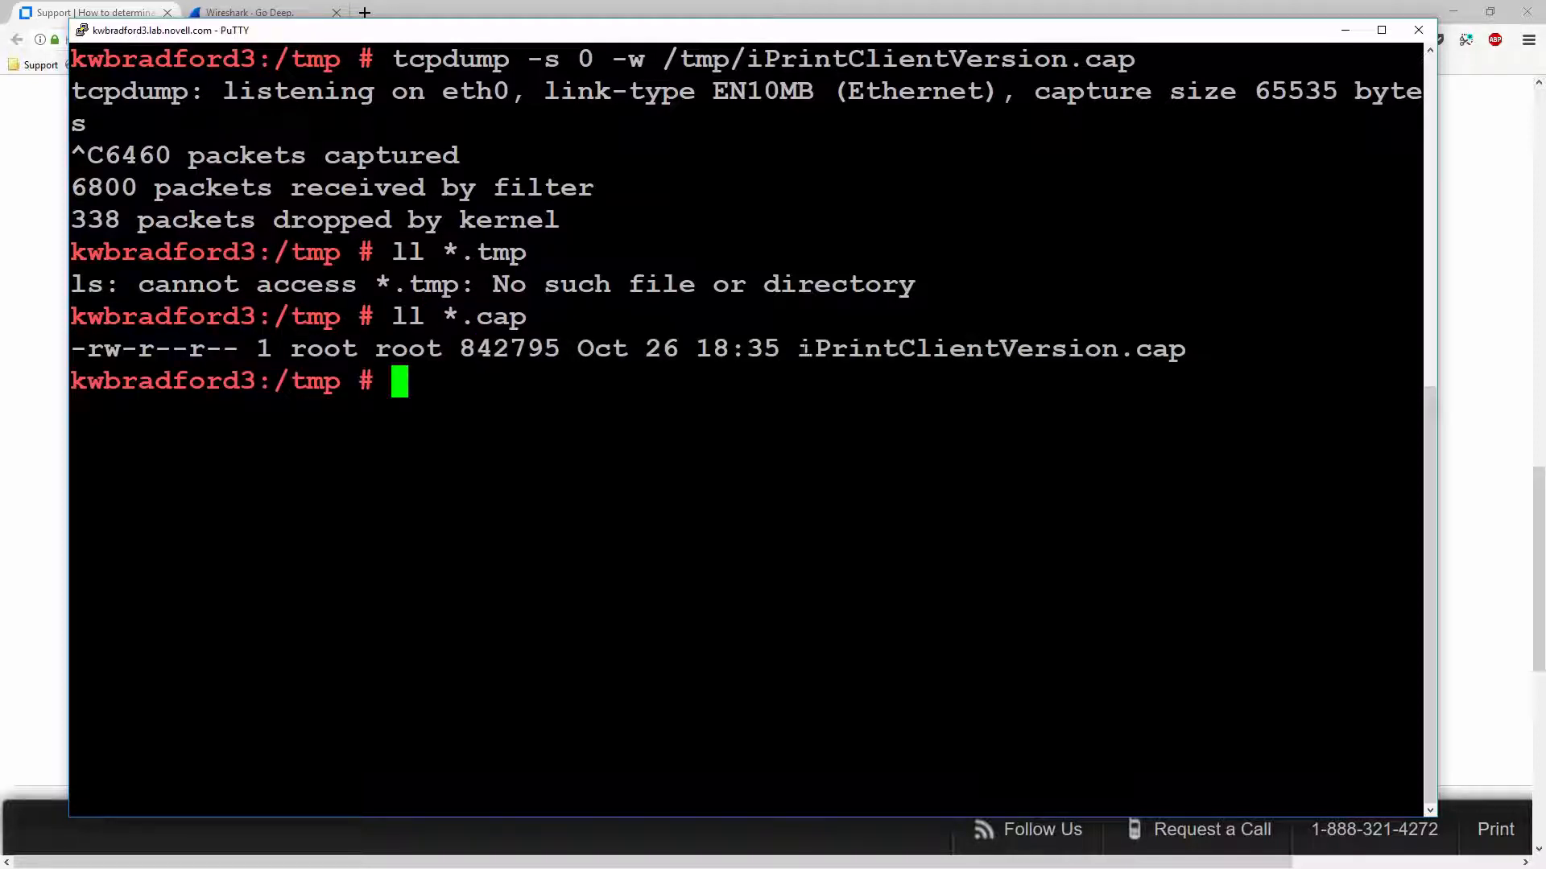
pyautogui.moveTo(799, 348); pyautogui.dragTo(1166, 346)
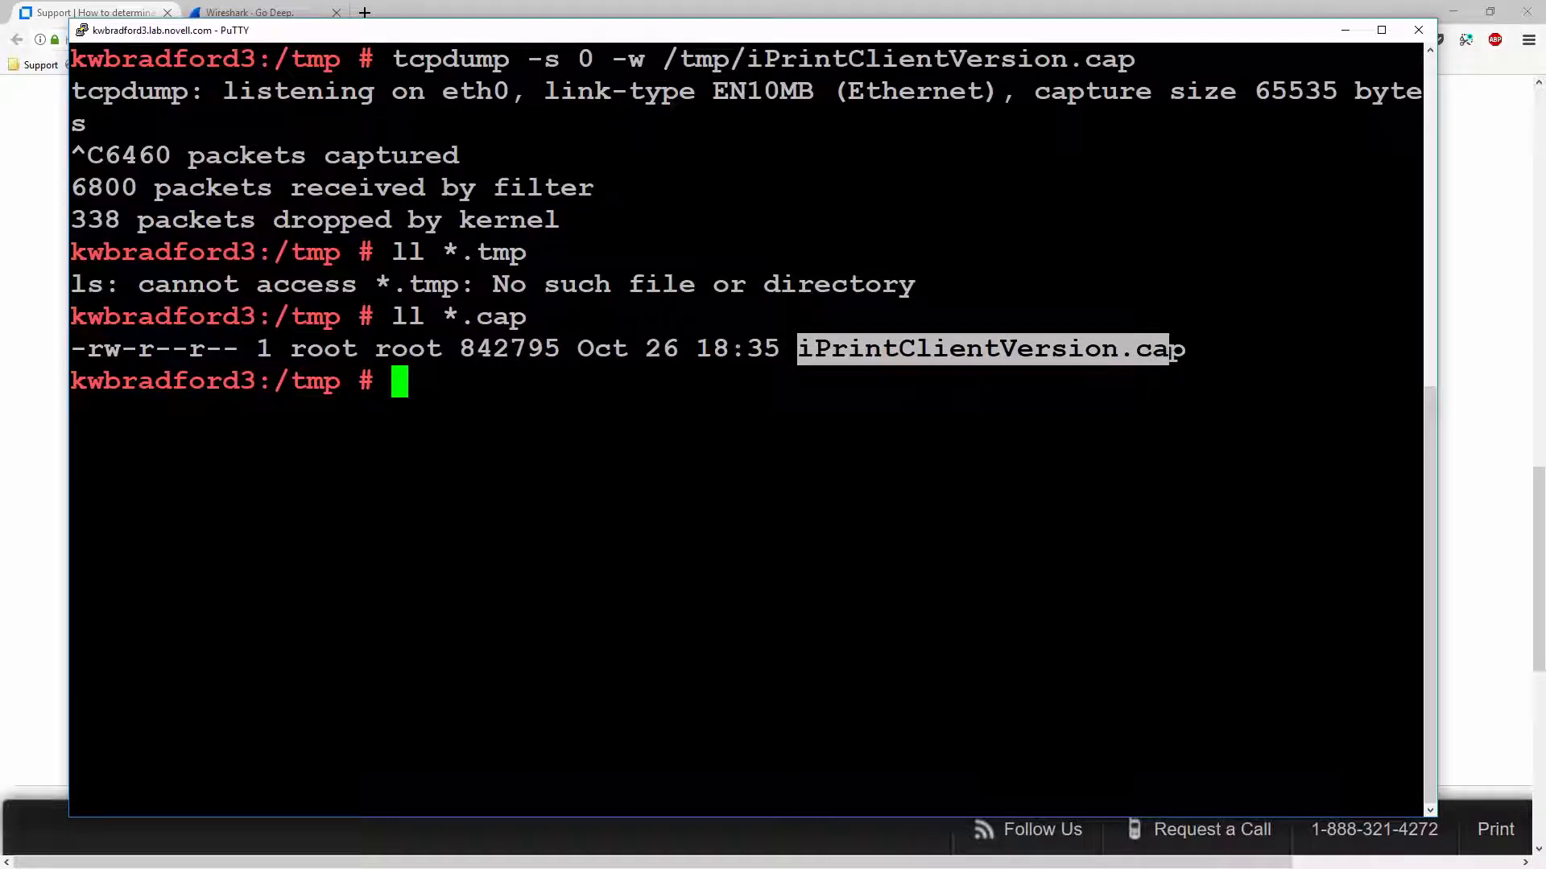
pyautogui.moveTo(506, 348); pyautogui.dragTo(471, 349)
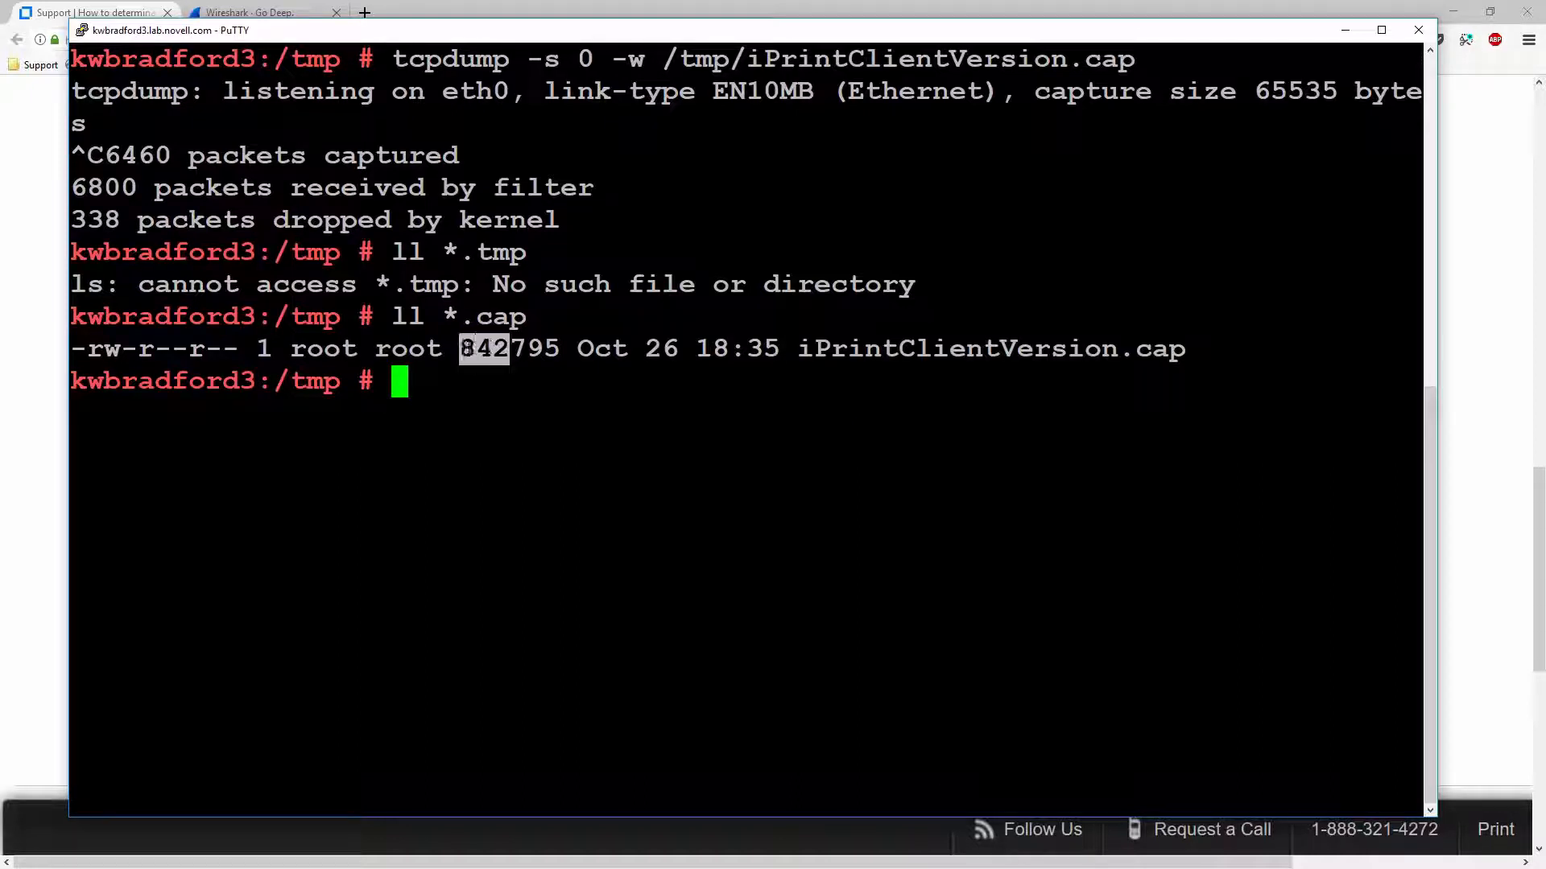
pyautogui.click(485, 348)
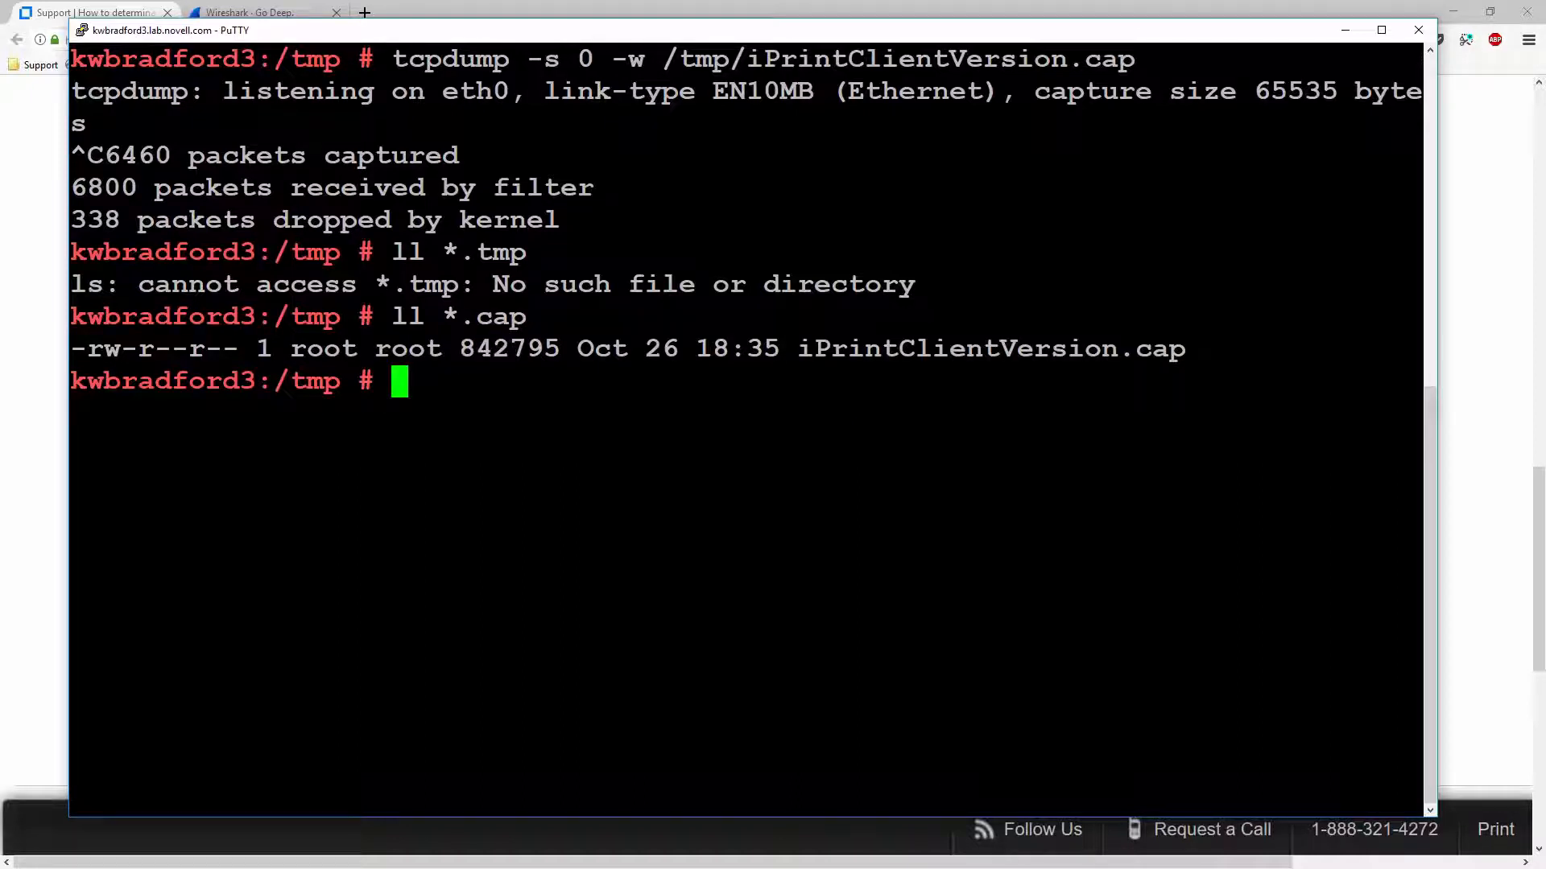
# - Switch to WinSCP, refresh the server's /tmp folder, and select iPrintClientVersion.cap
pyautogui.hotkey('alt', 'Tab')
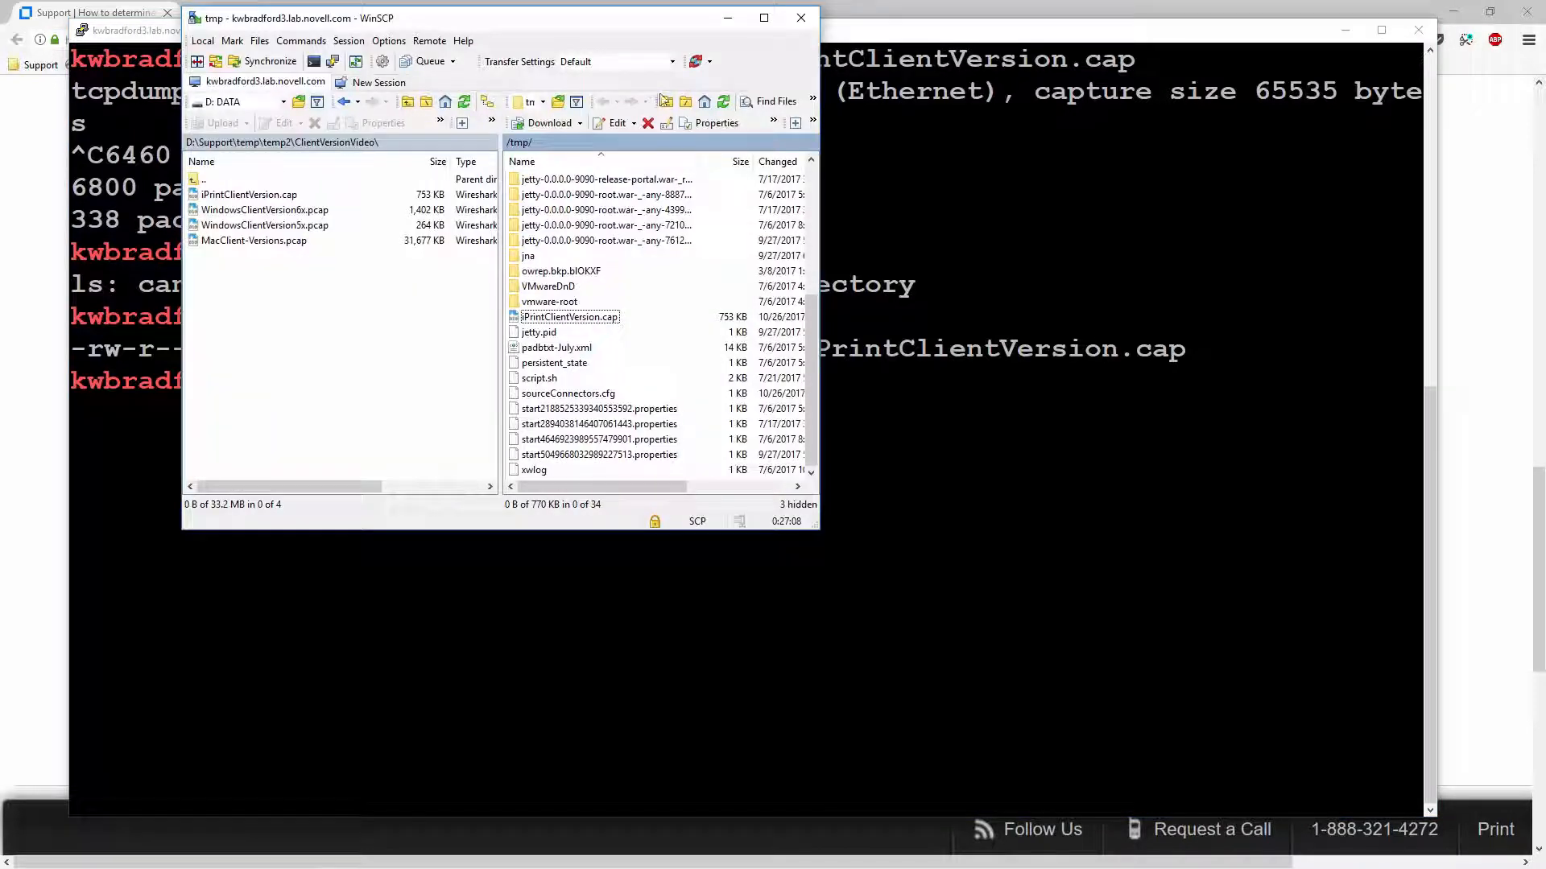
pyautogui.click(722, 101)
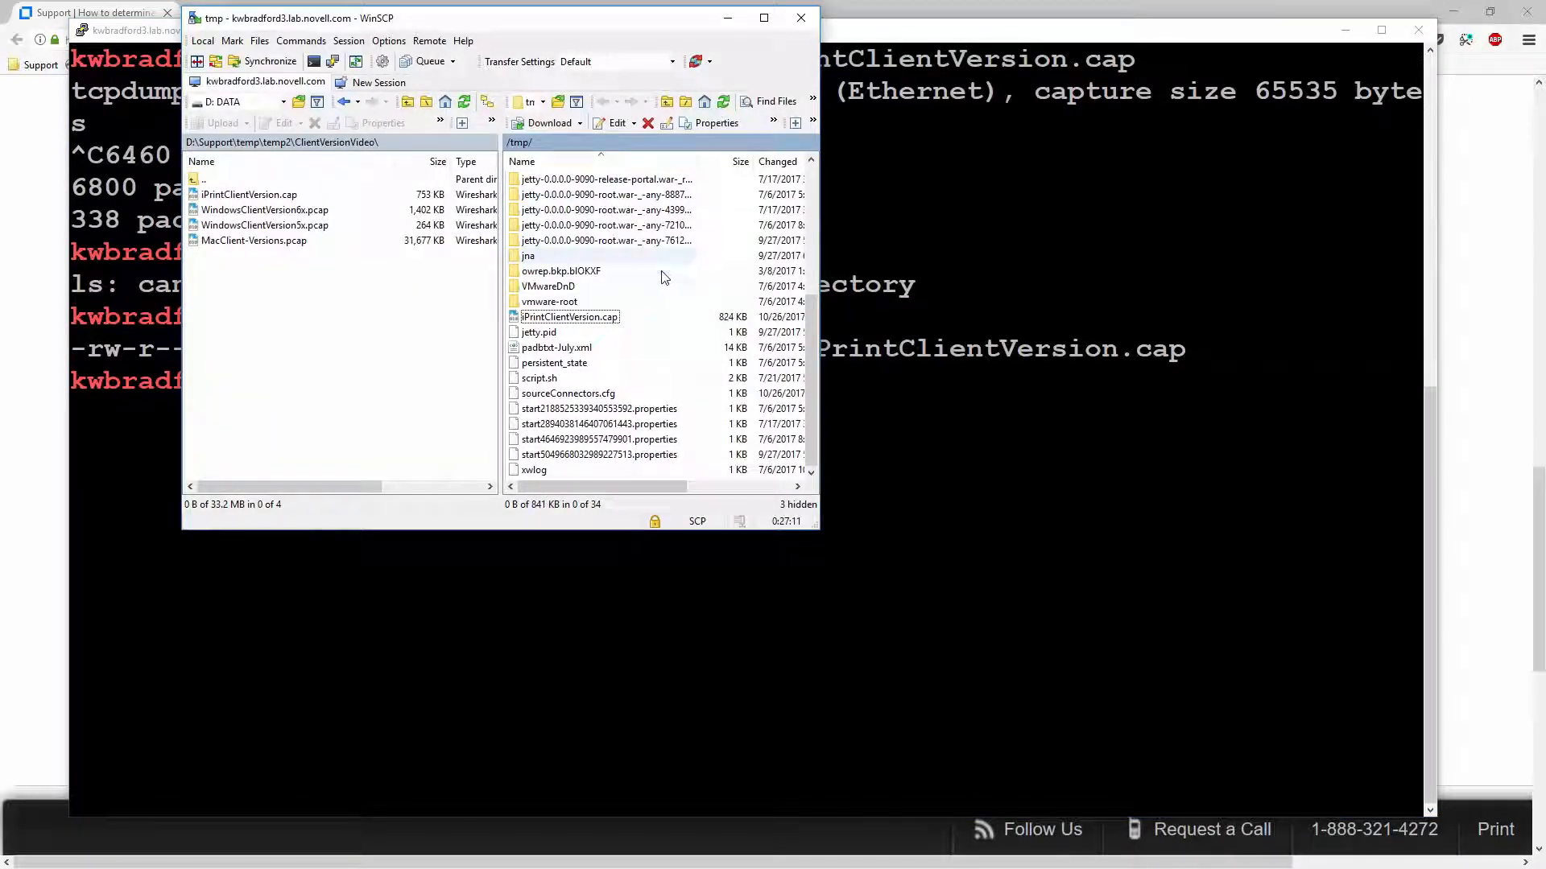
pyautogui.click(580, 321)
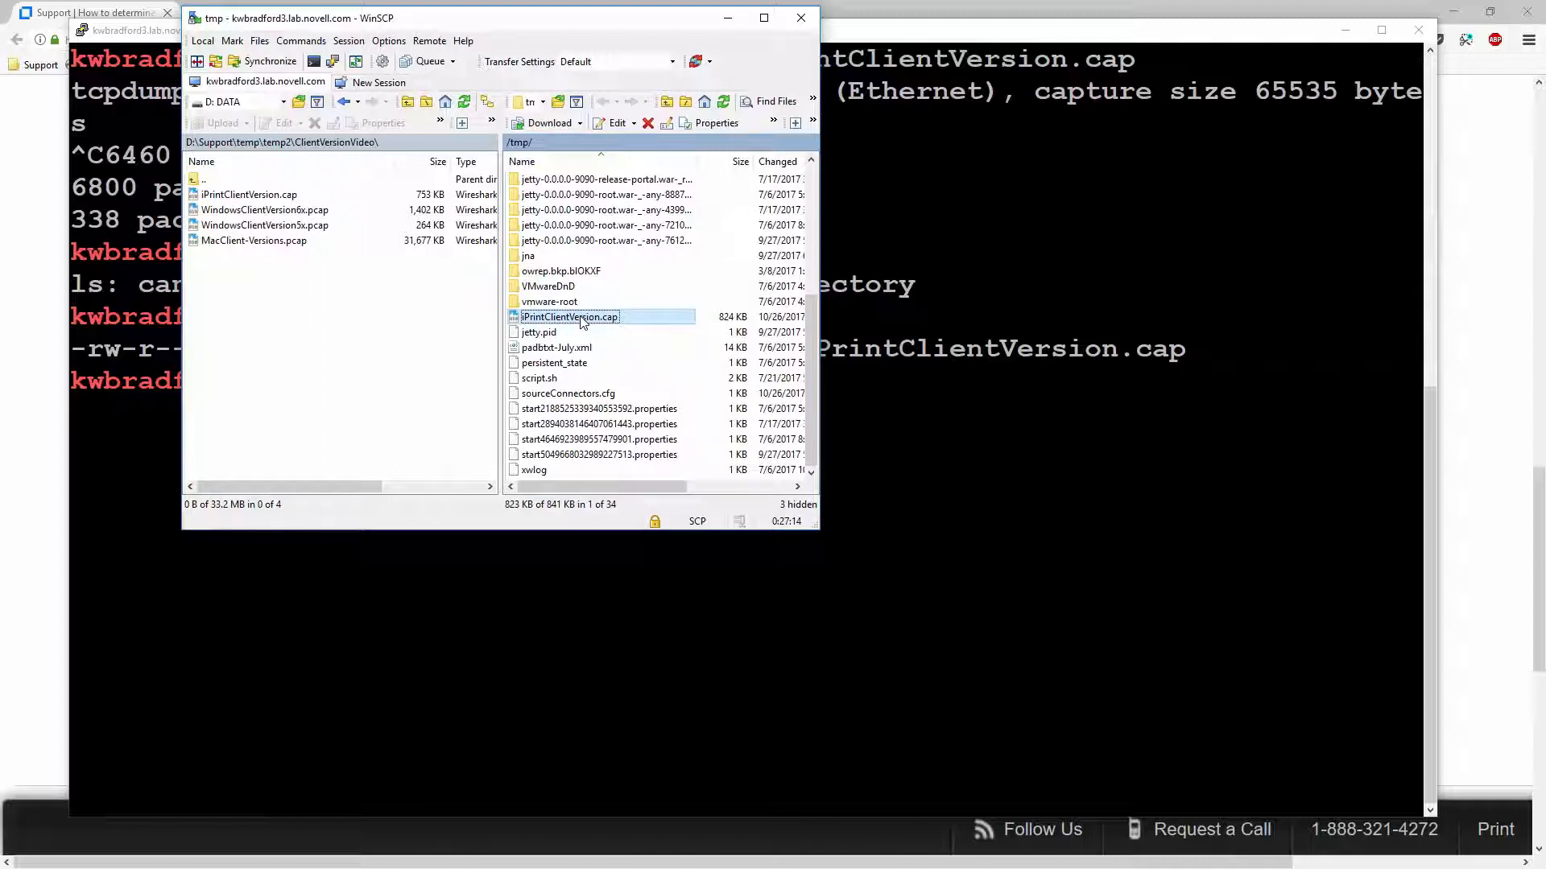
pyautogui.moveTo(581, 319)
pyautogui.mouseDown()
pyautogui.moveTo(237, 300)
pyautogui.moveTo(212, 278)
pyautogui.moveTo(219, 196)
pyautogui.moveTo(502, 269)
pyautogui.moveTo(589, 319)
pyautogui.mouseUp()
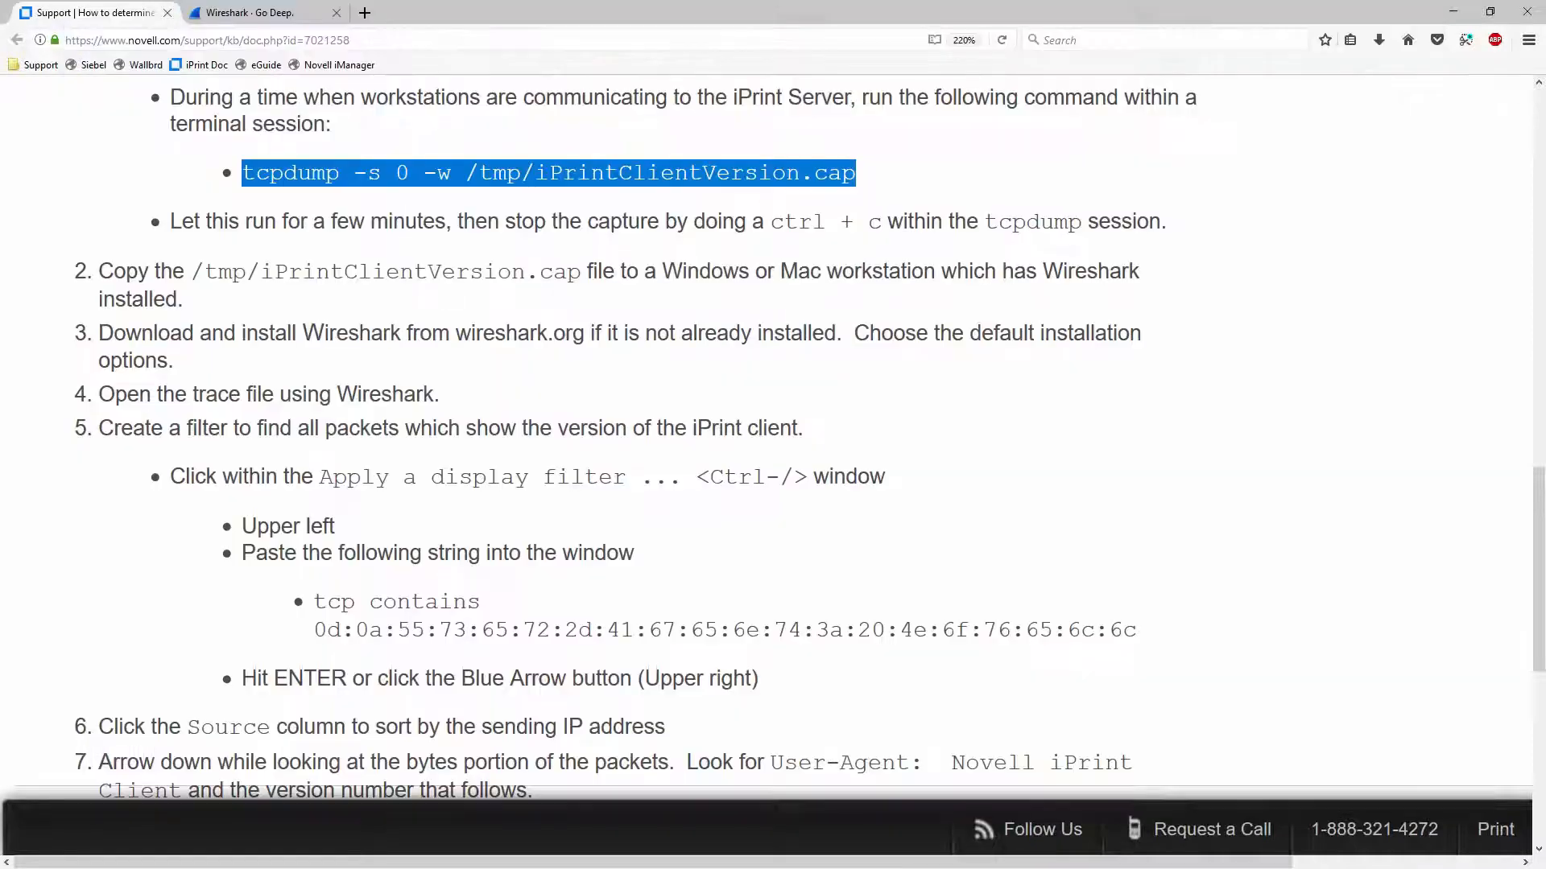
# - Switch to the Wireshark website in the browser and go to its Download section
pyautogui.hotkey('ctrl', 'Tab')
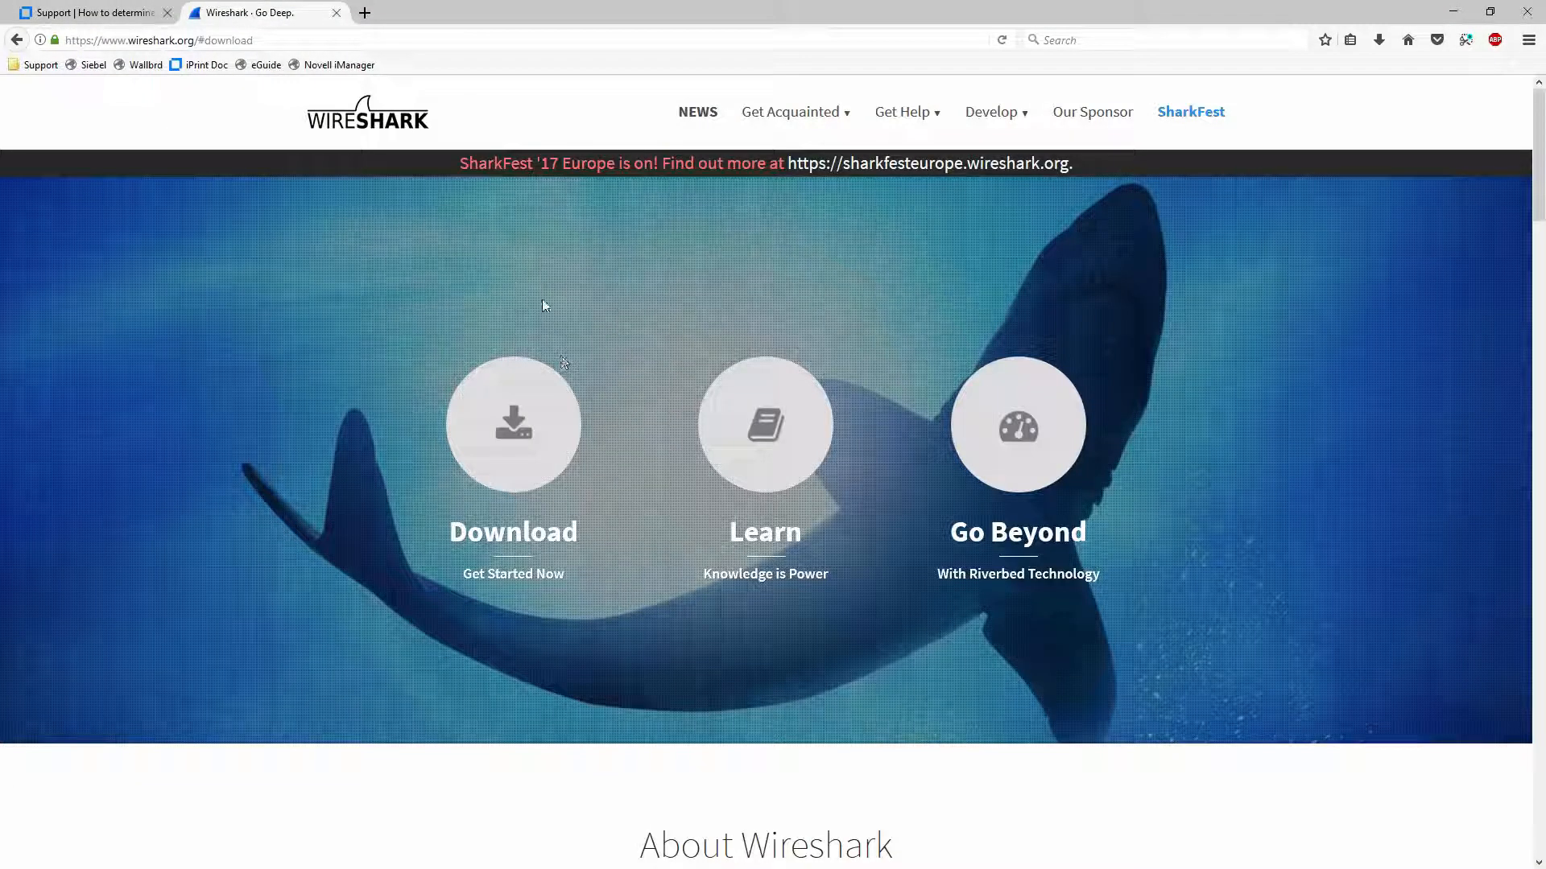
pyautogui.click(520, 416)
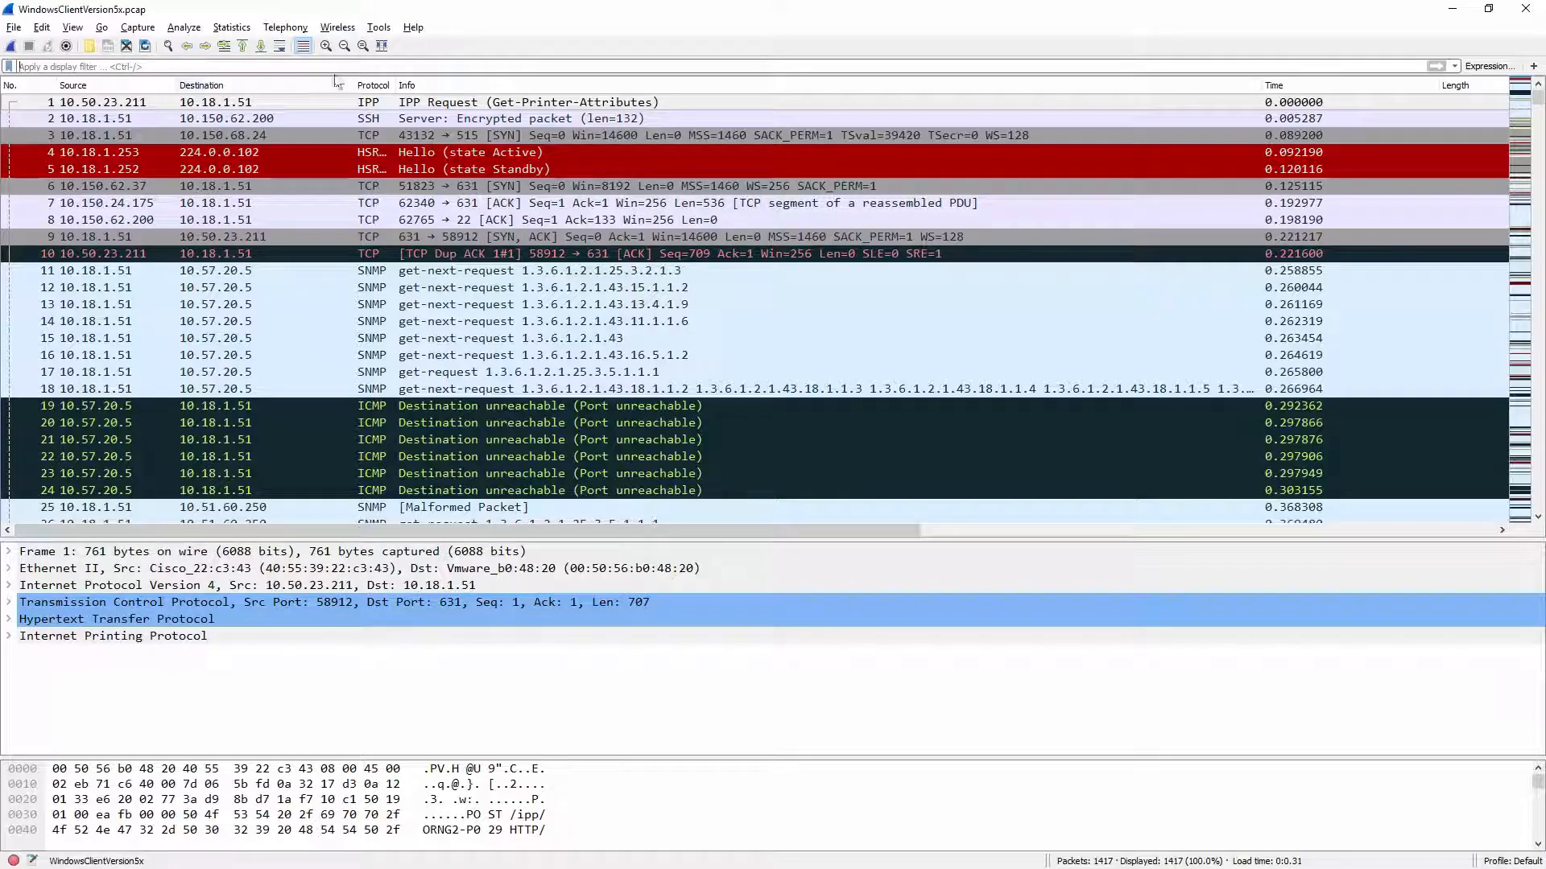
# - Look through the packet list of WindowsClientVersion5x.pcap in Wireshark and select packet 6
pyautogui.scroll(-4, 179, 239)
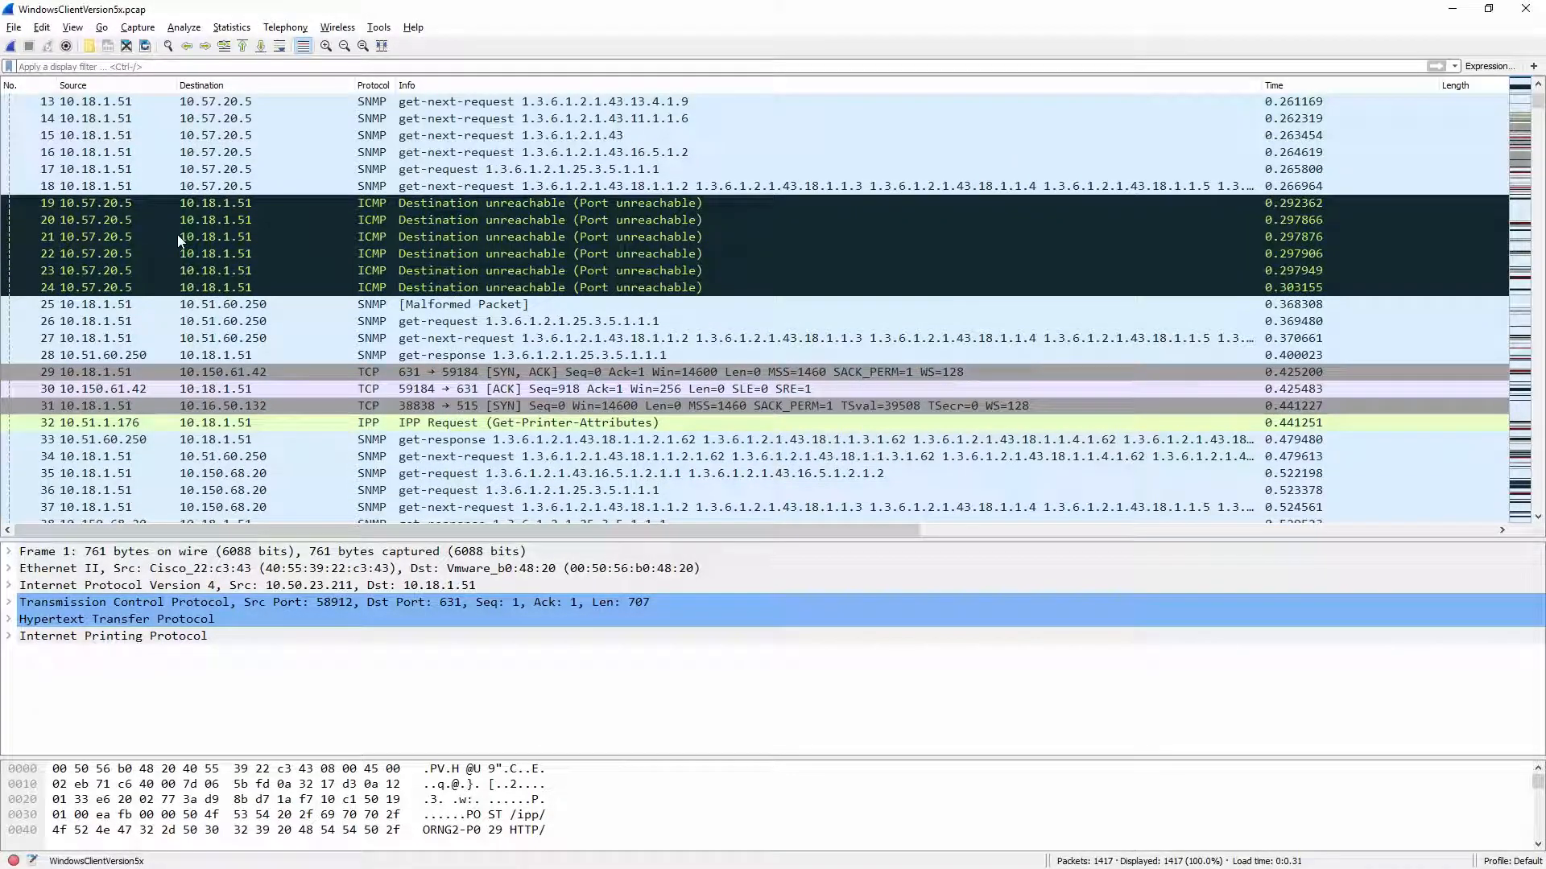
pyautogui.scroll(4, 178, 239)
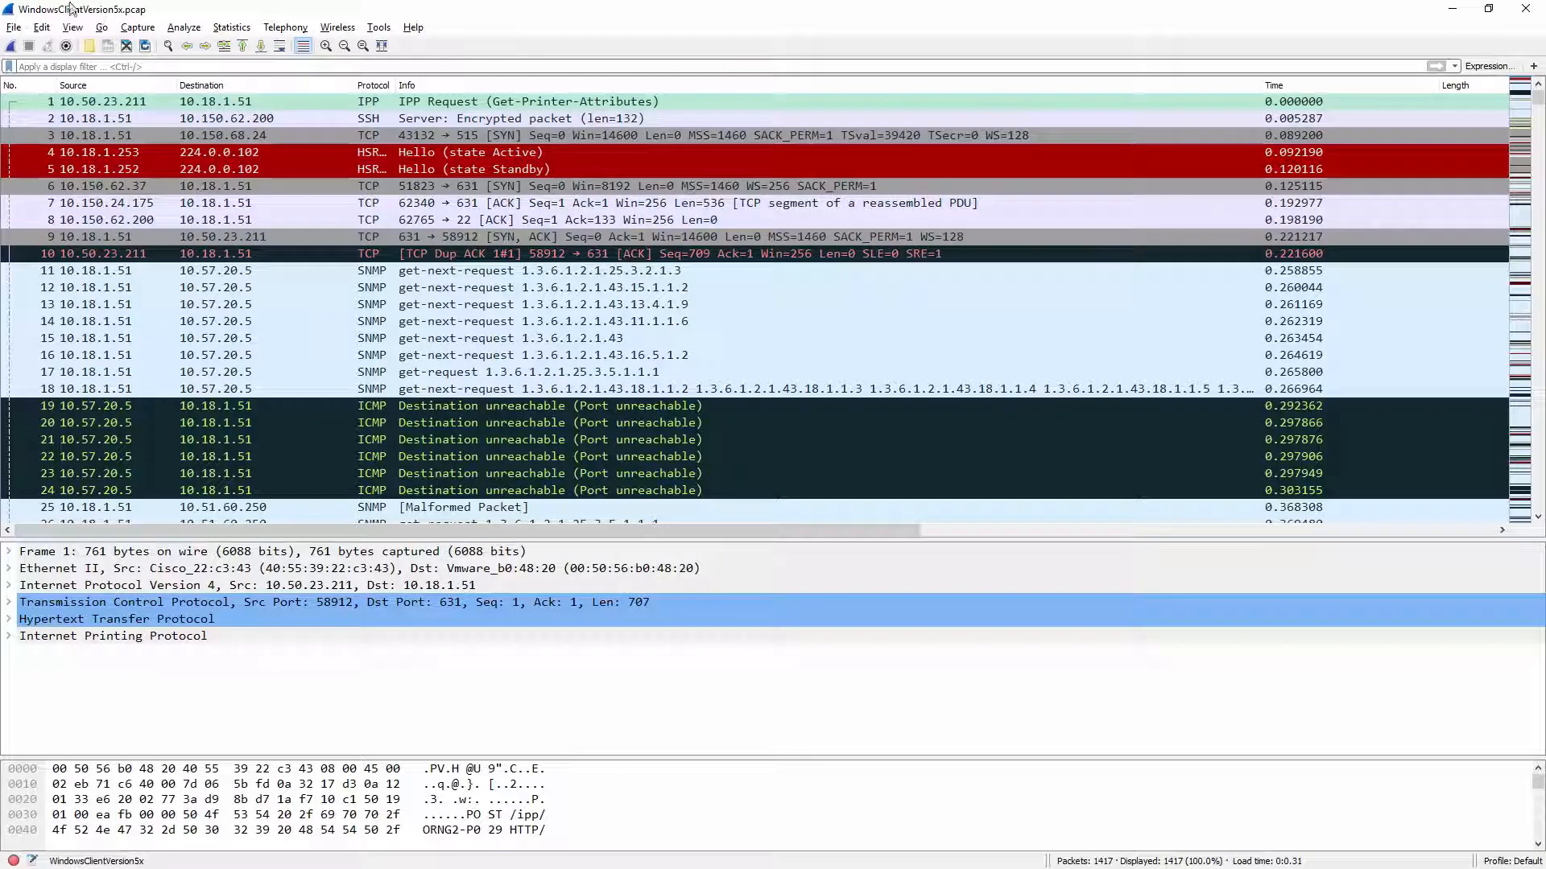
pyautogui.click(119, 186)
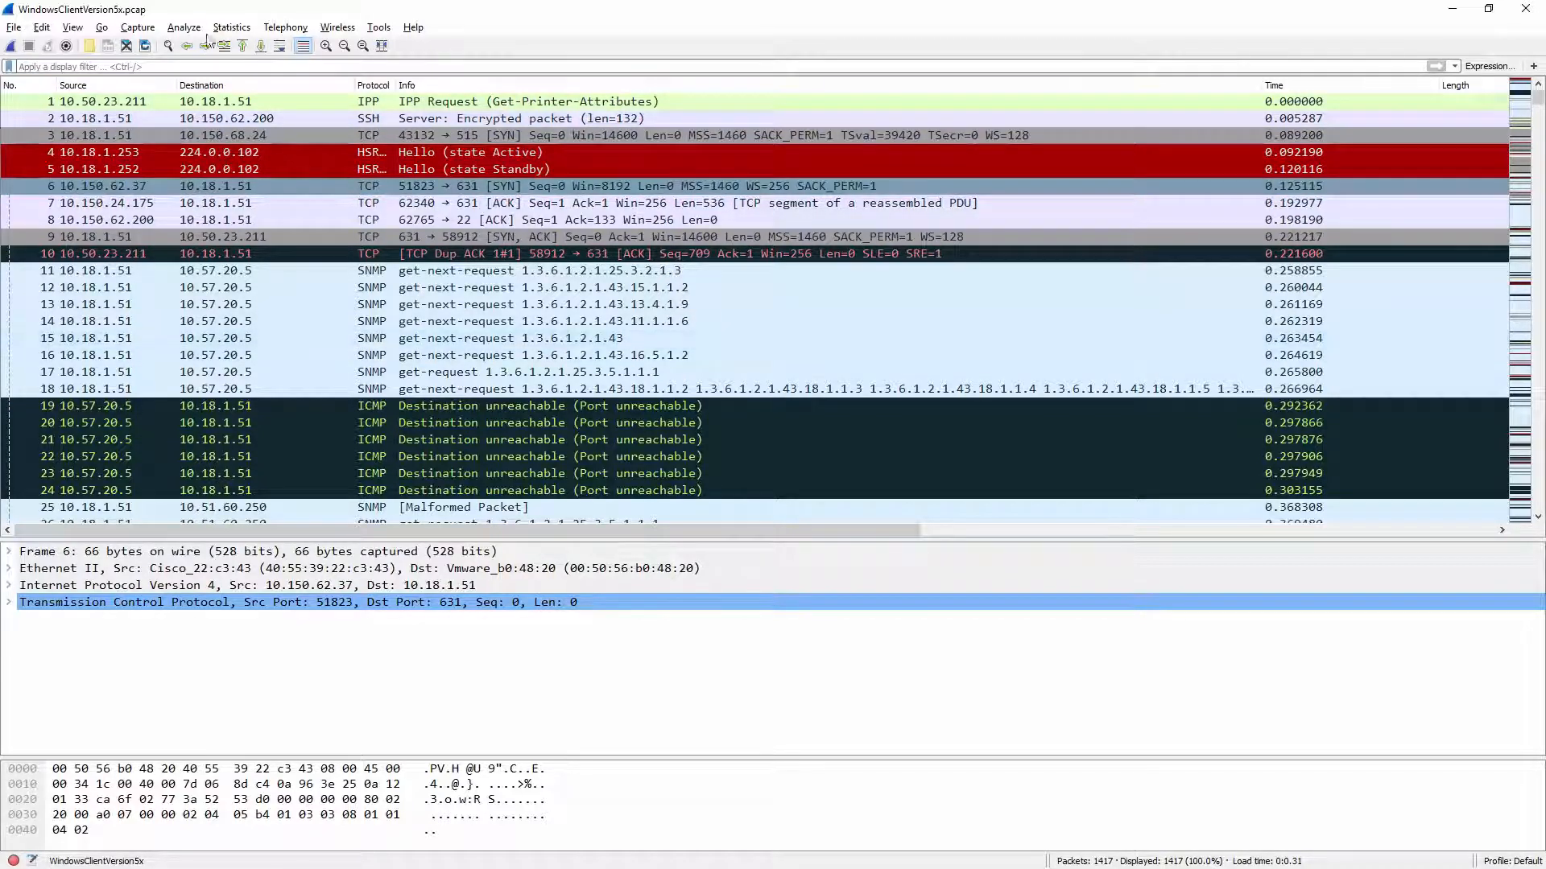
# - Enlarge the text by six zoom levels and widen the packet list's Source column to fit the full IP addresses
pyautogui.click(72, 27)
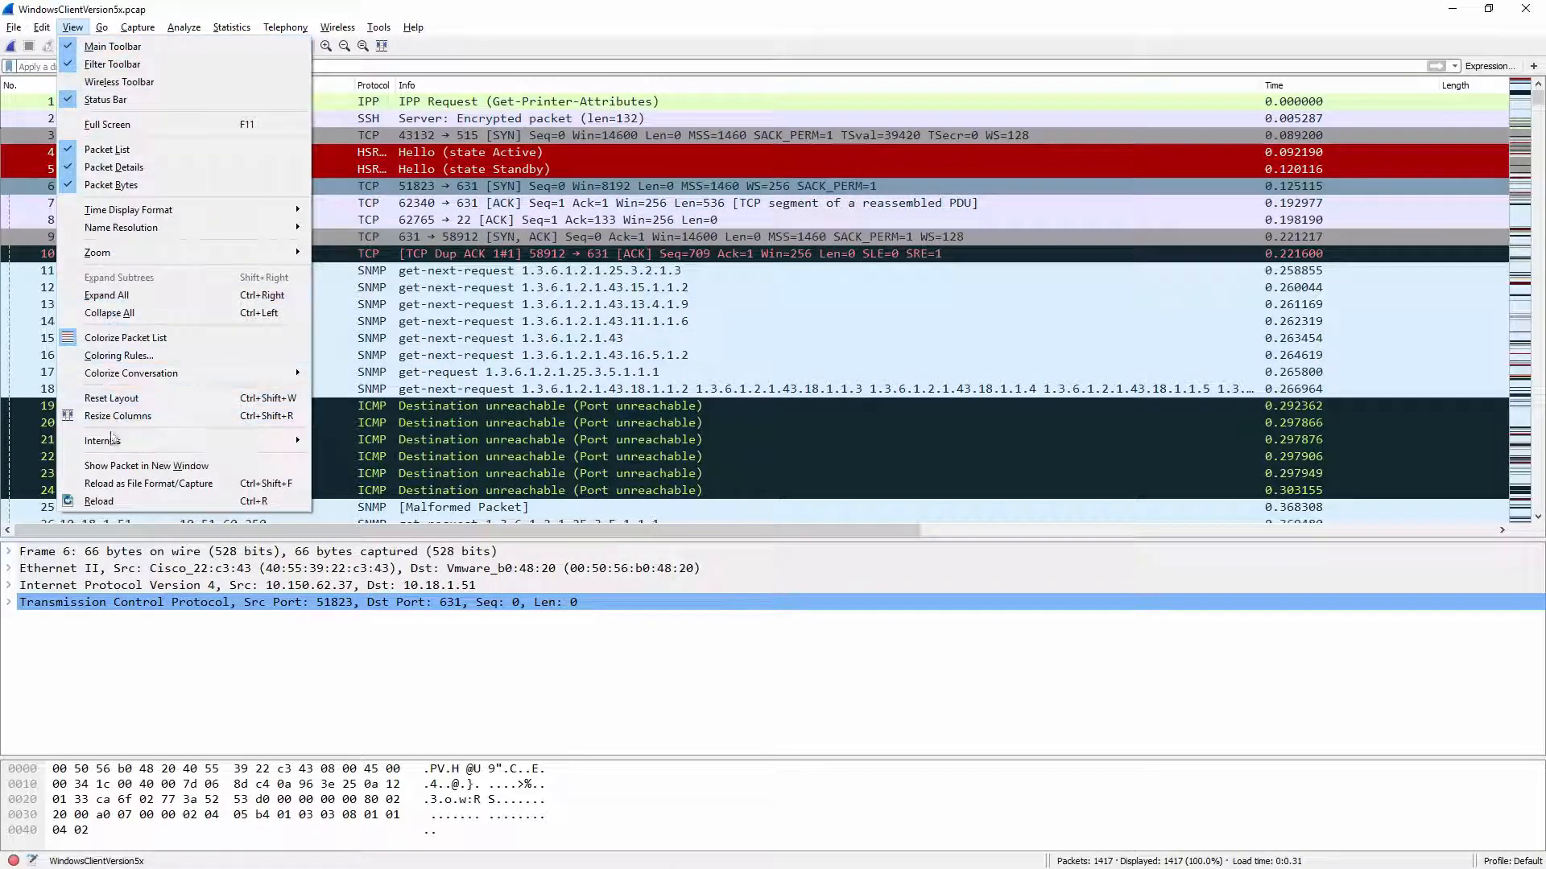
pyautogui.moveTo(117, 255)
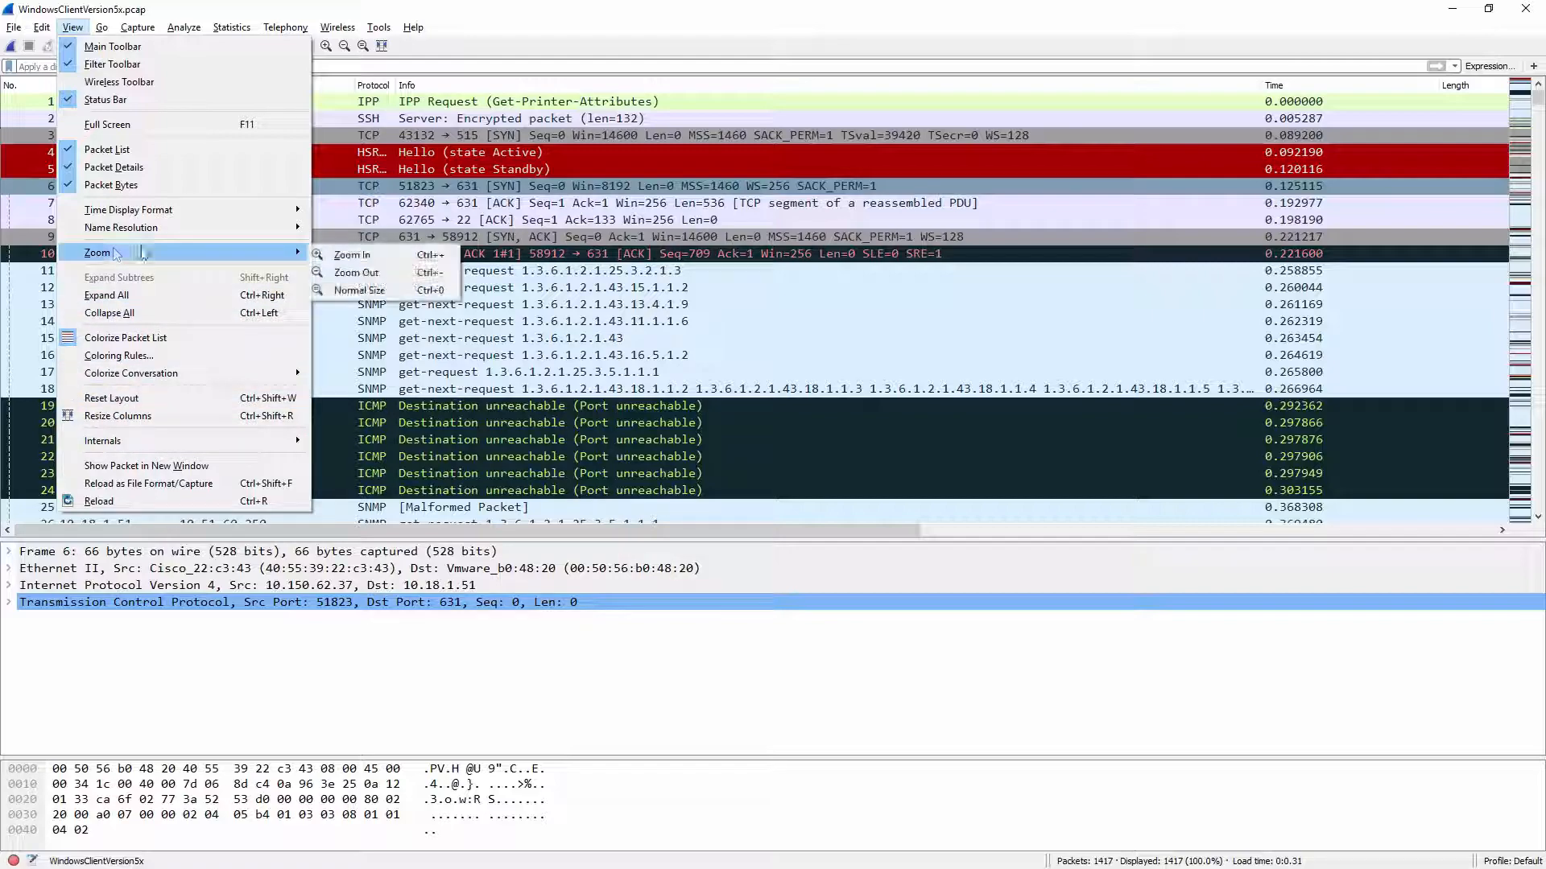
pyautogui.click(338, 256)
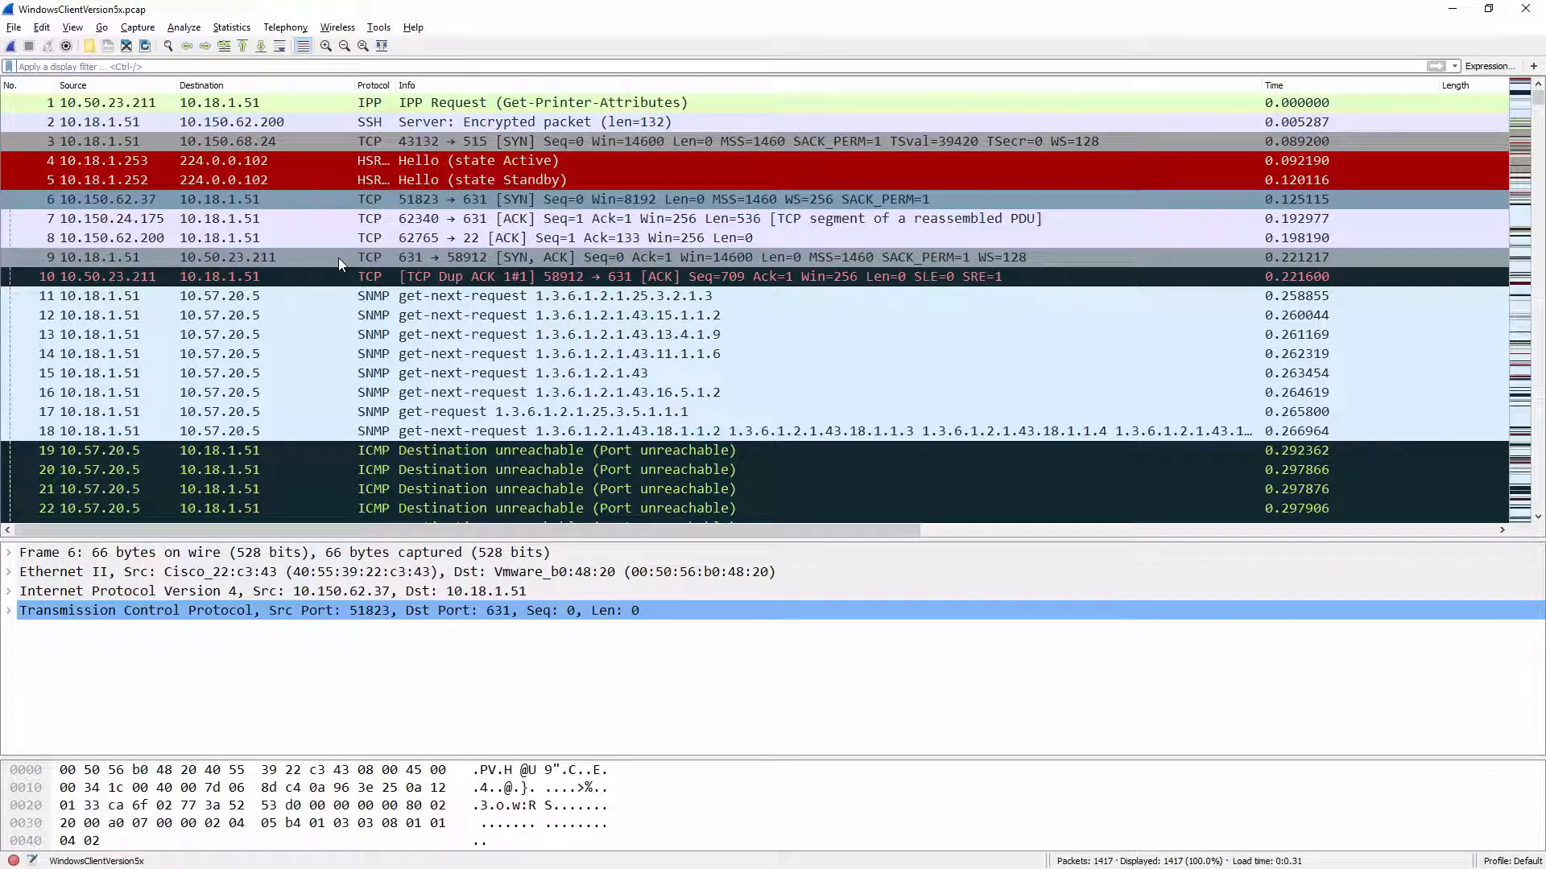
pyautogui.hotkey('ctrl', '+')
pyautogui.hotkey('ctrl', '+')
pyautogui.hotkey('ctrl', '+')
pyautogui.hotkey('ctrl', '+')
pyautogui.hotkey('ctrl', '+')
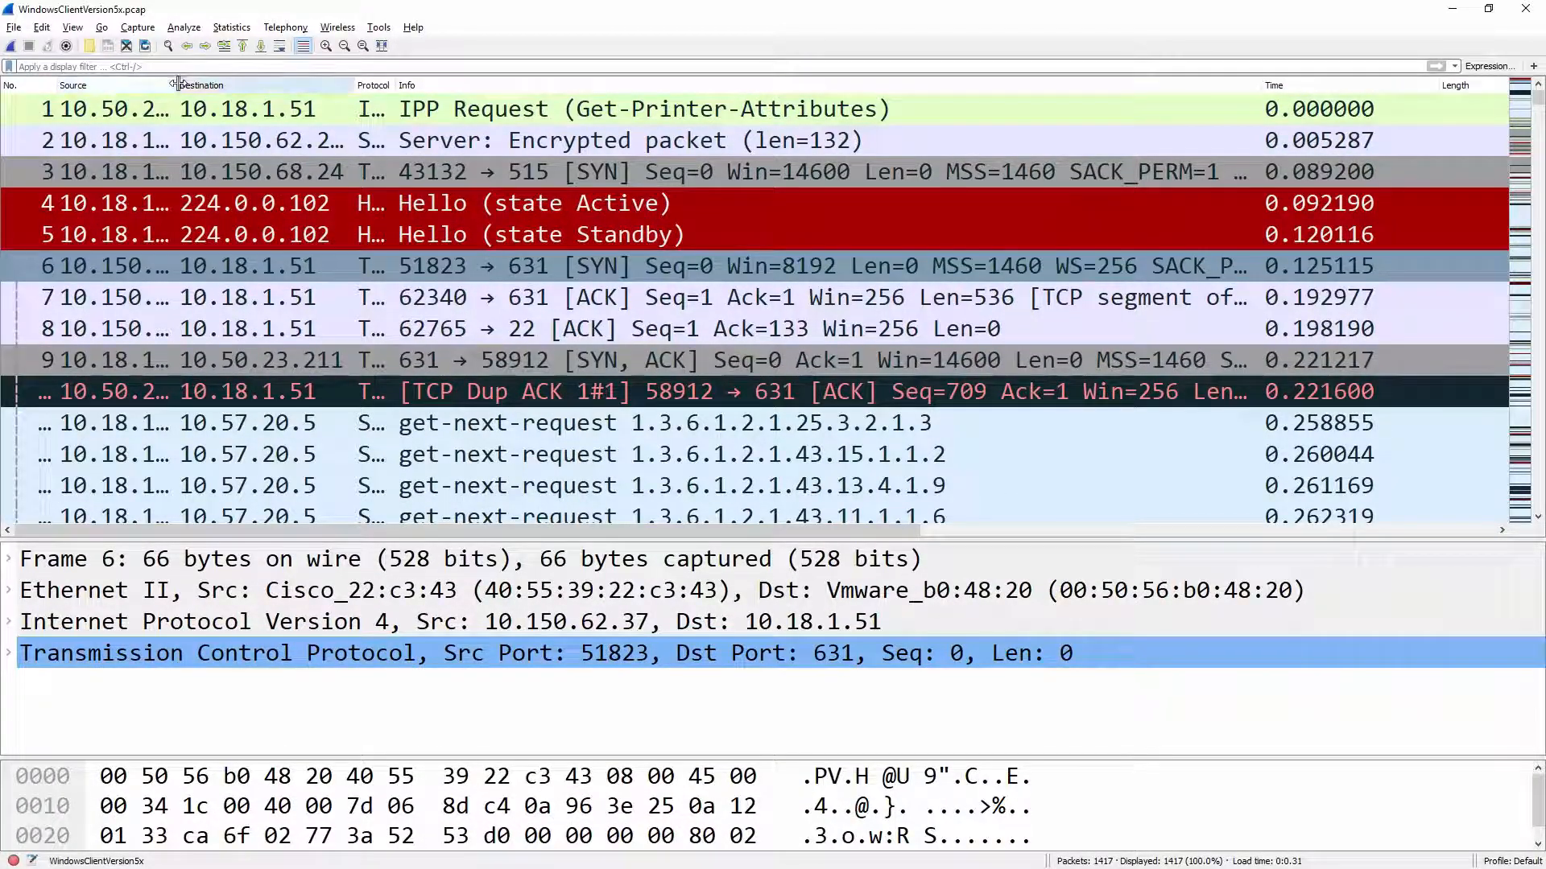
pyautogui.moveTo(175, 81); pyautogui.dragTo(401, 81)
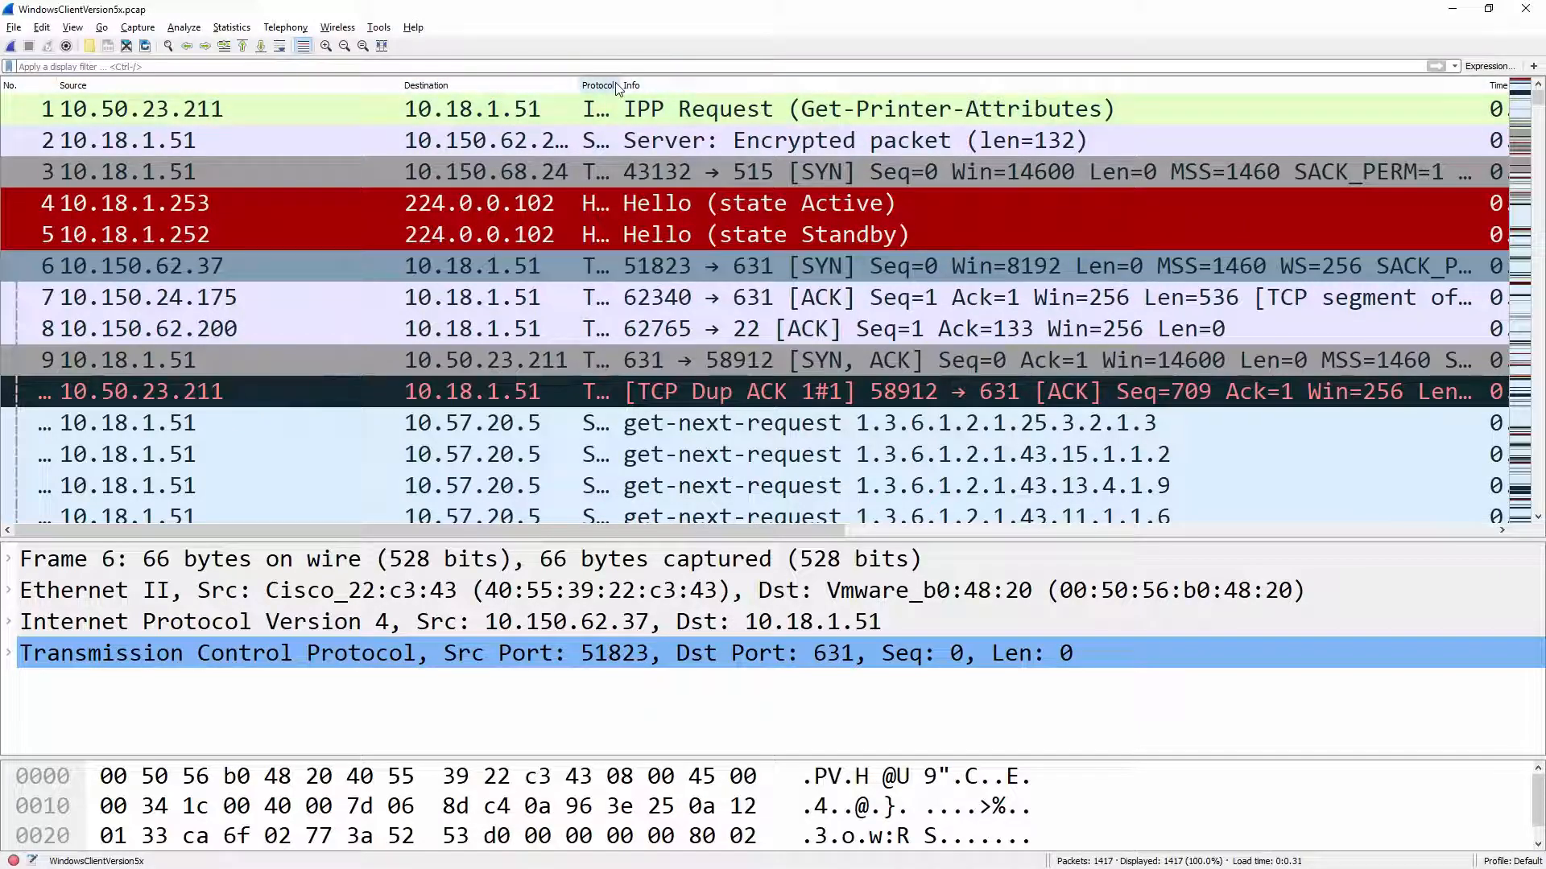
# - Widen the packet list's Protocol and No. columns to fit their full values, and look through the first packets
pyautogui.moveTo(620, 84); pyautogui.dragTo(736, 100)
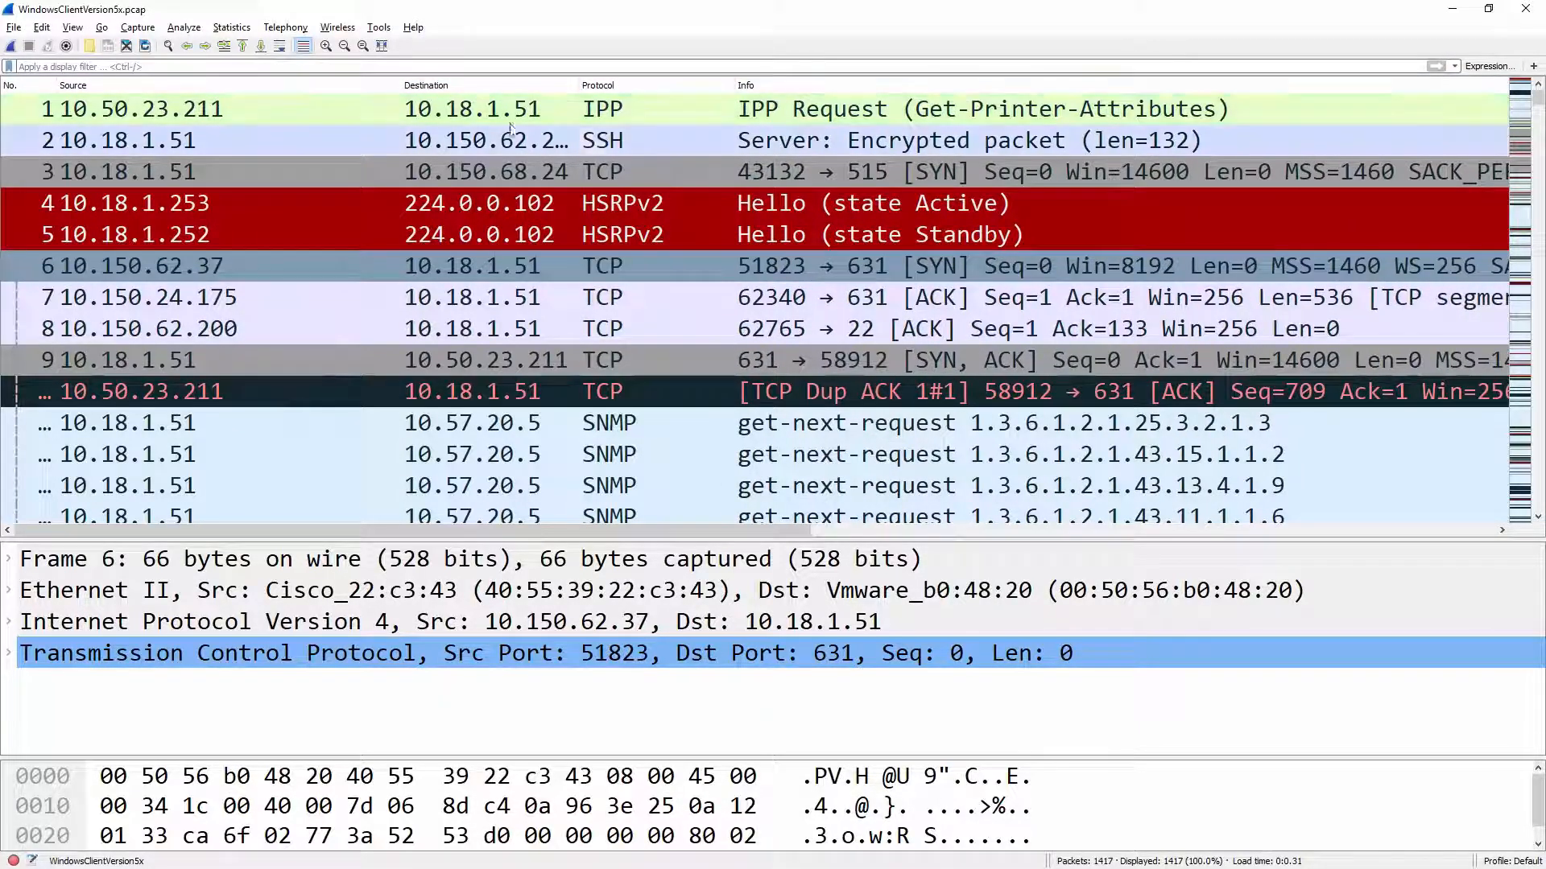
pyautogui.moveTo(63, 86); pyautogui.dragTo(112, 86)
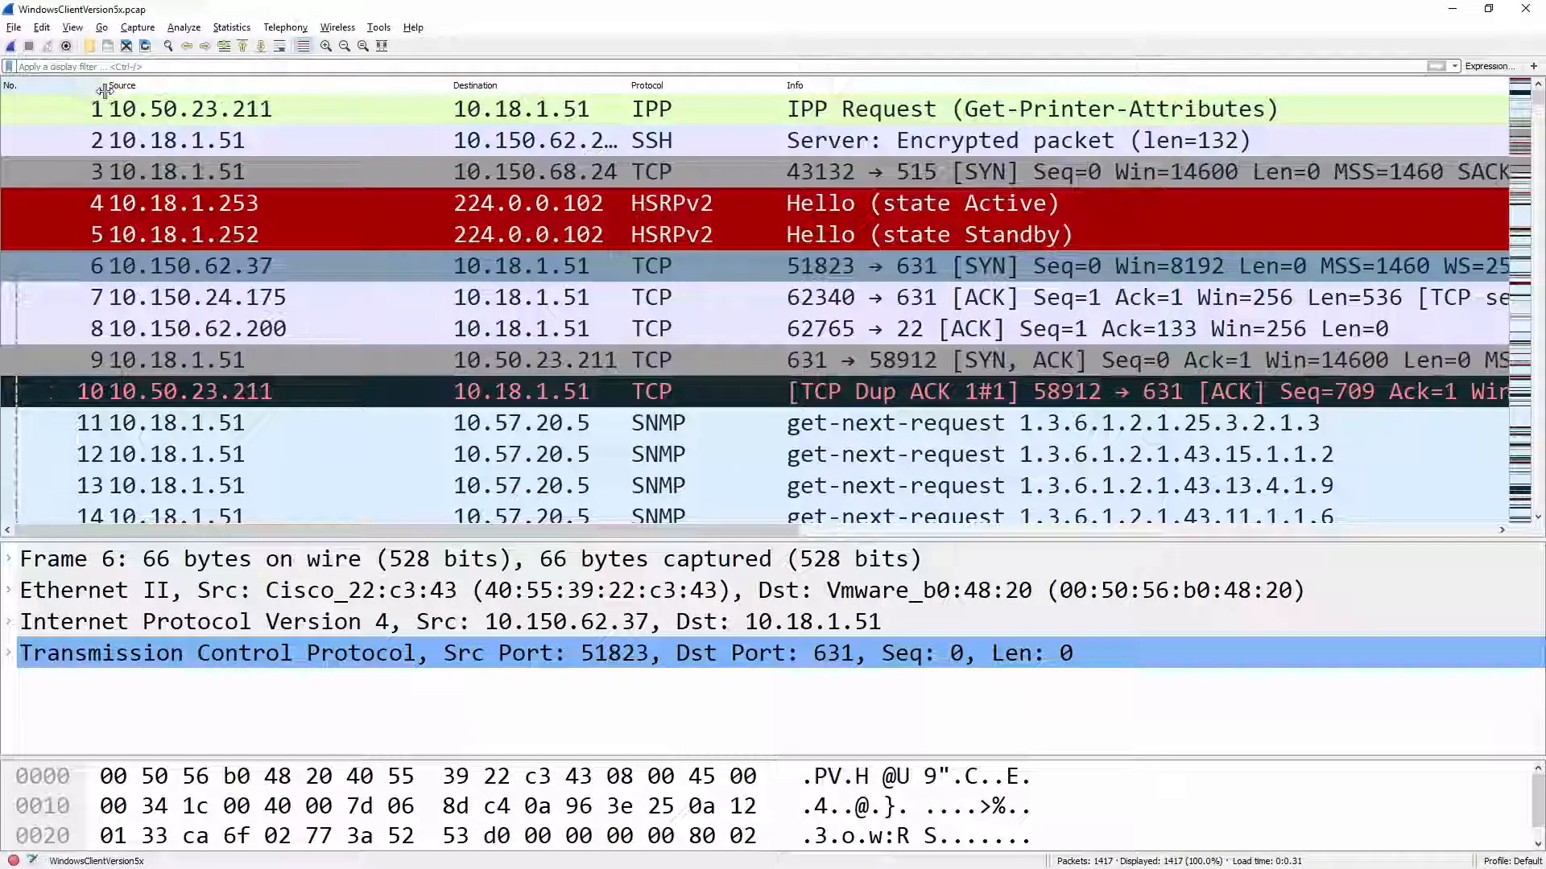
pyautogui.scroll(-4, 835, 195)
pyautogui.scroll(-17, 834, 195)
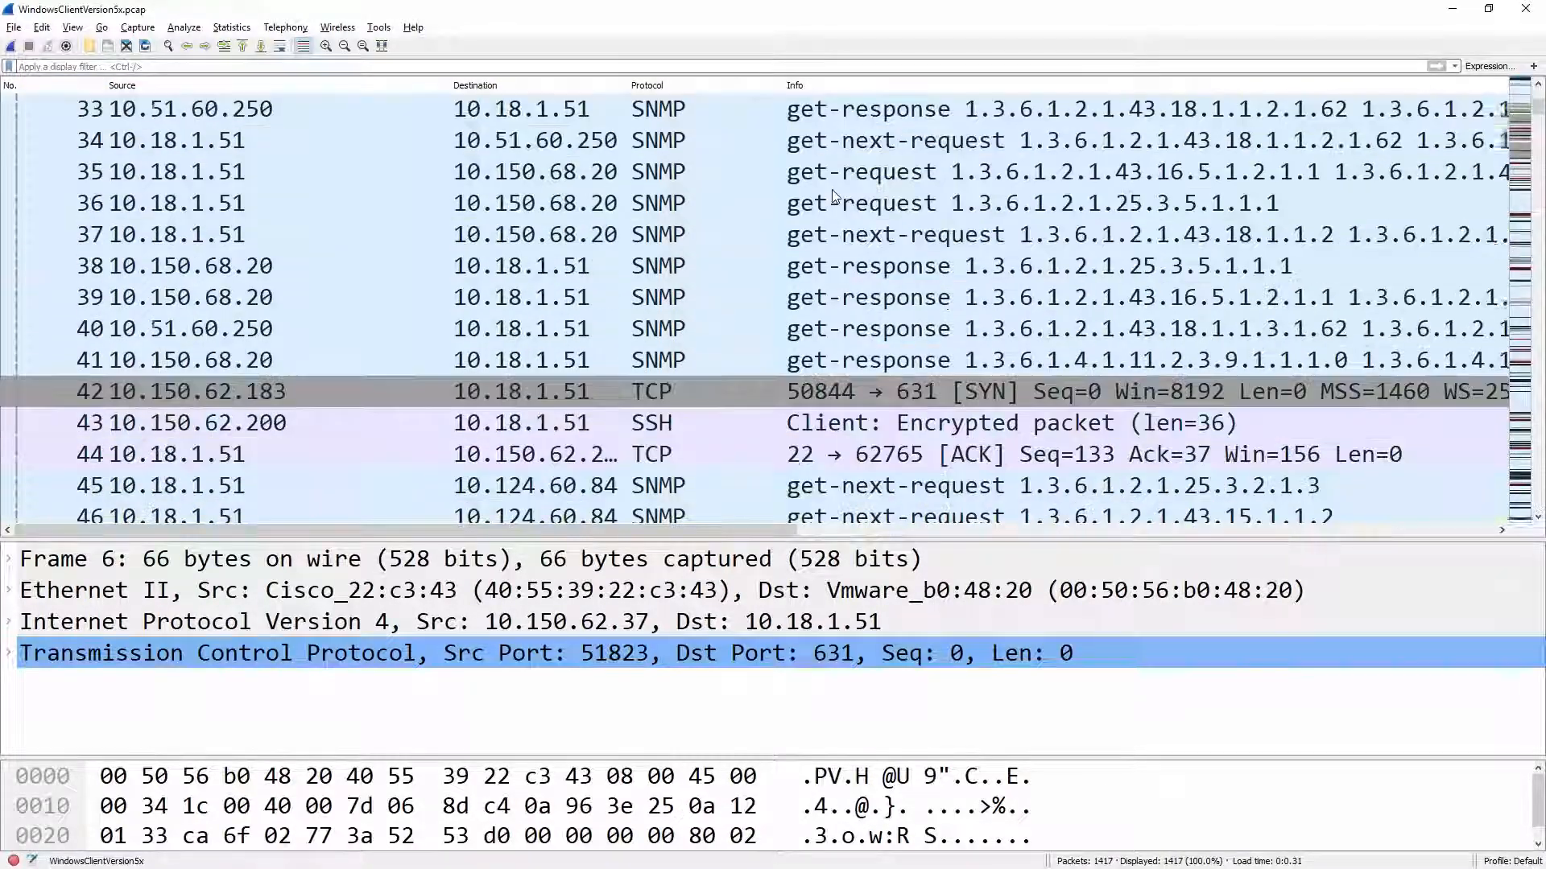
pyautogui.scroll(20, 832, 193)
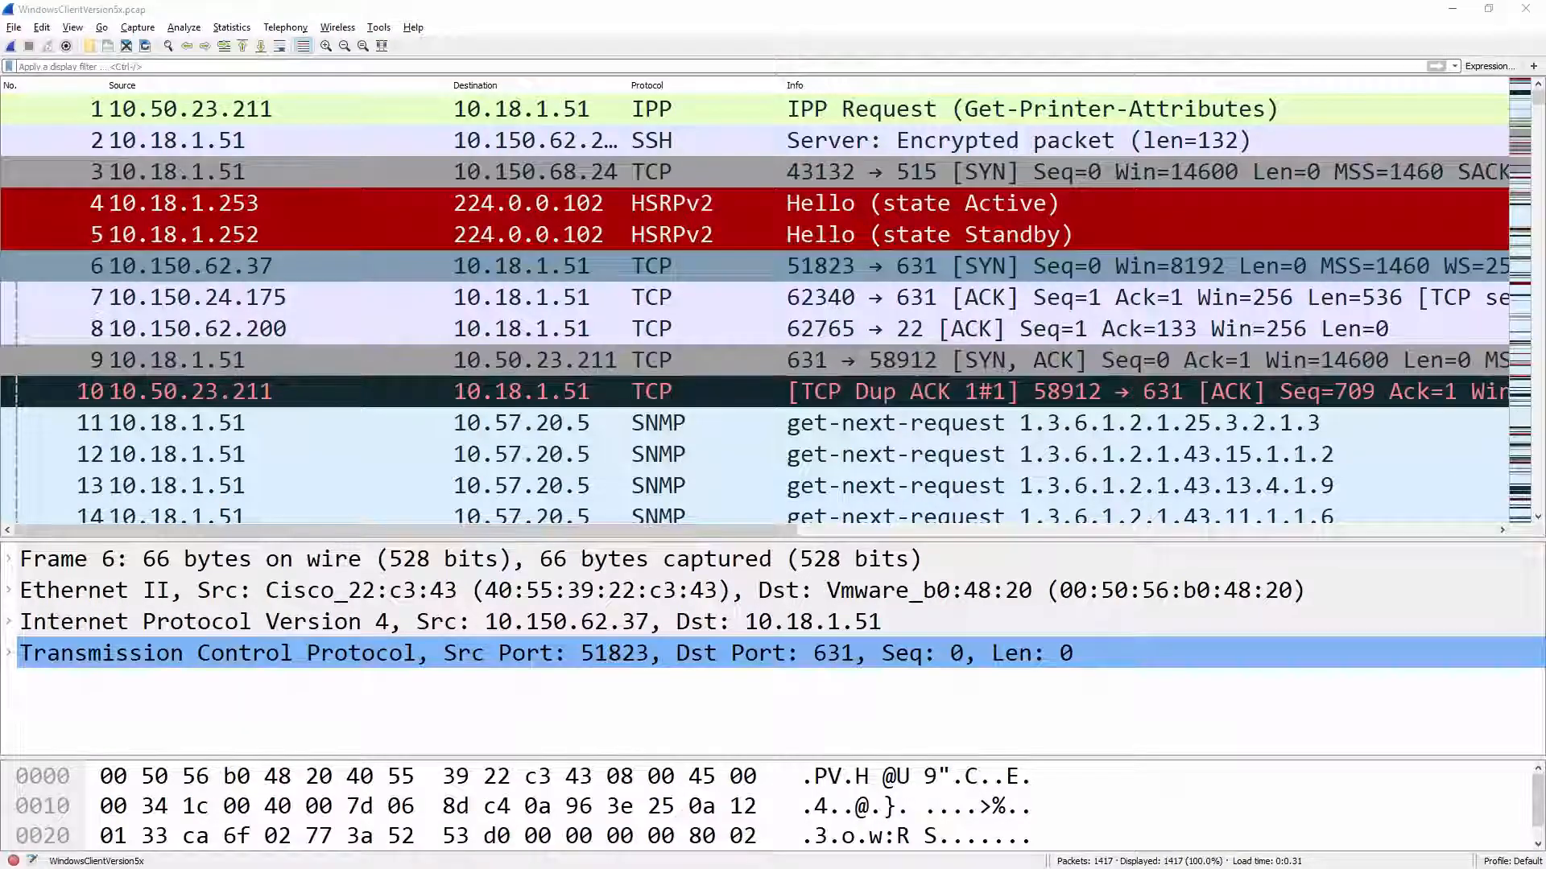
# - Switch to the Novell support article in the browser and copy the "tcp contains" display filter string from instruction 5
pyautogui.hotkey('alt', 'Tab')
pyautogui.click(120, 12)
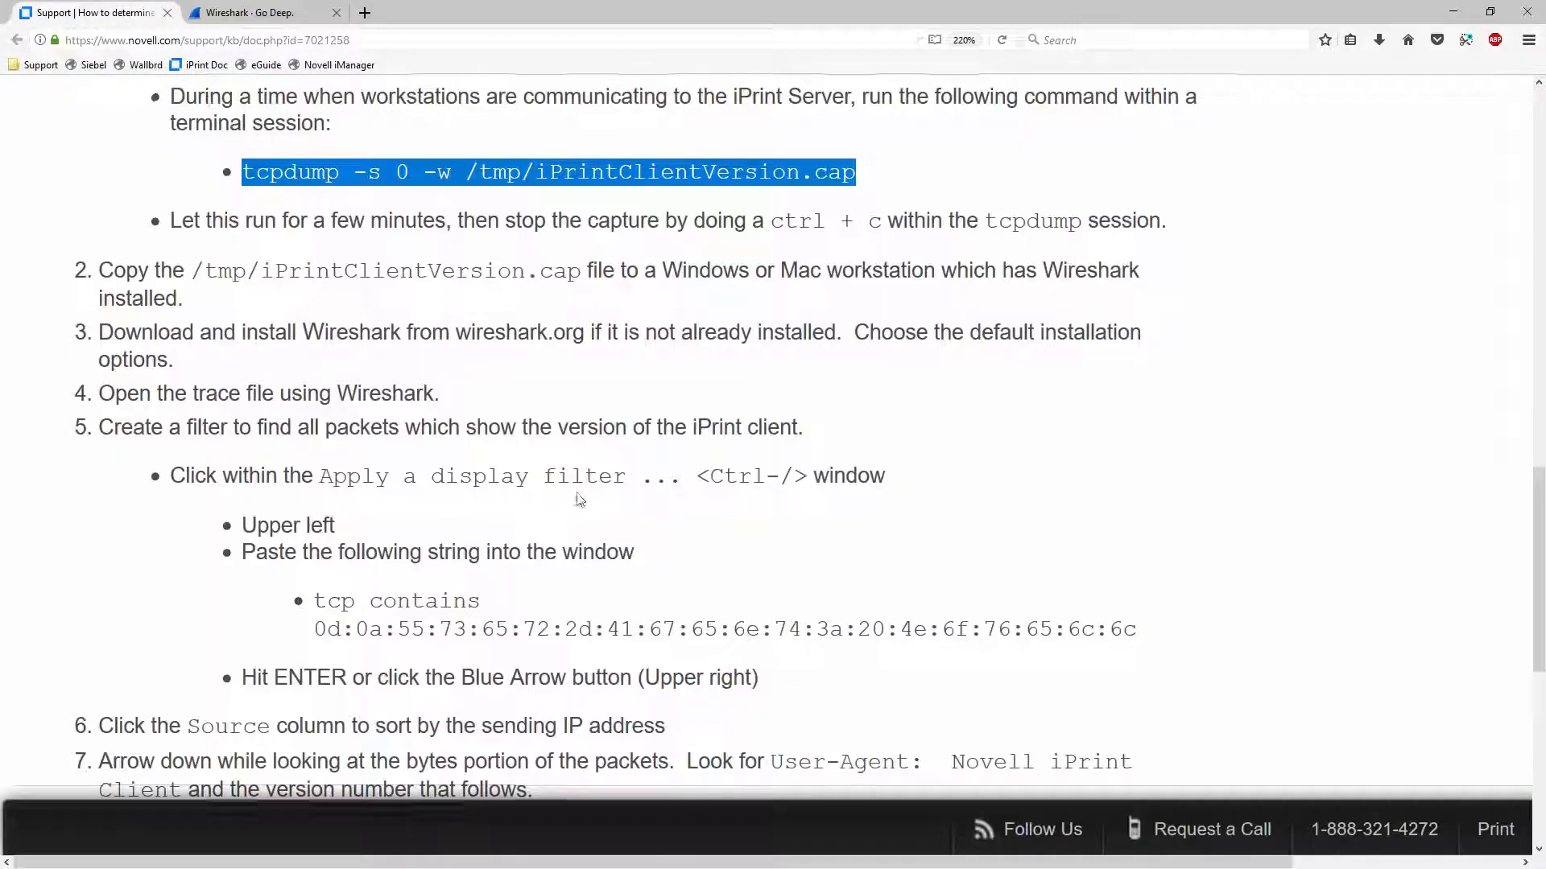
pyautogui.scroll(-4, 580, 495)
pyautogui.scroll(3, 449, 378)
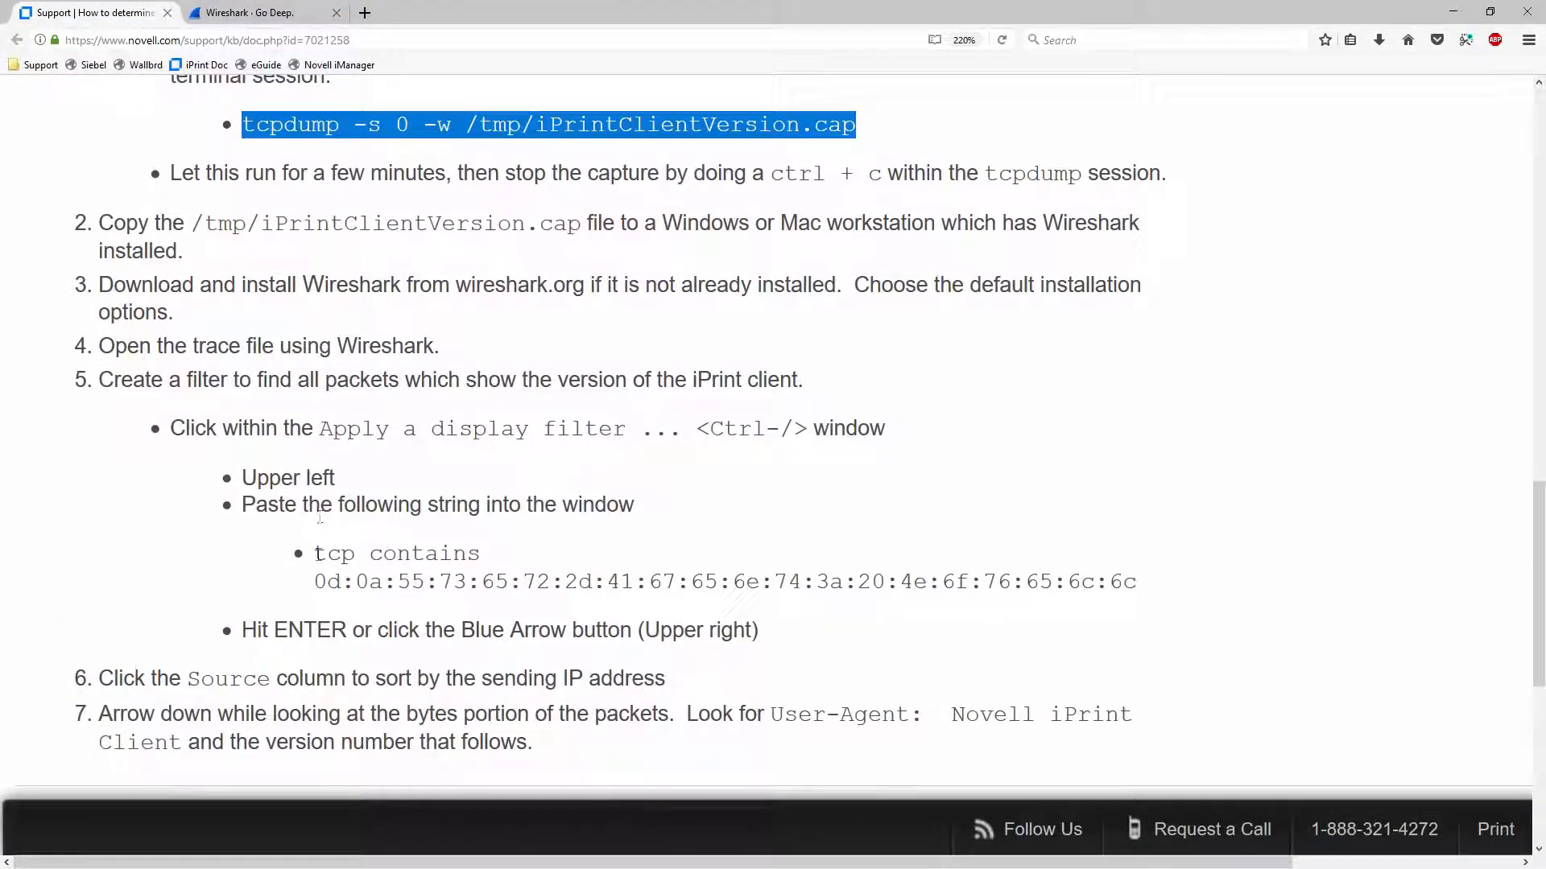
pyautogui.moveTo(314, 554); pyautogui.dragTo(1128, 581)
pyautogui.rightClick(1089, 581)
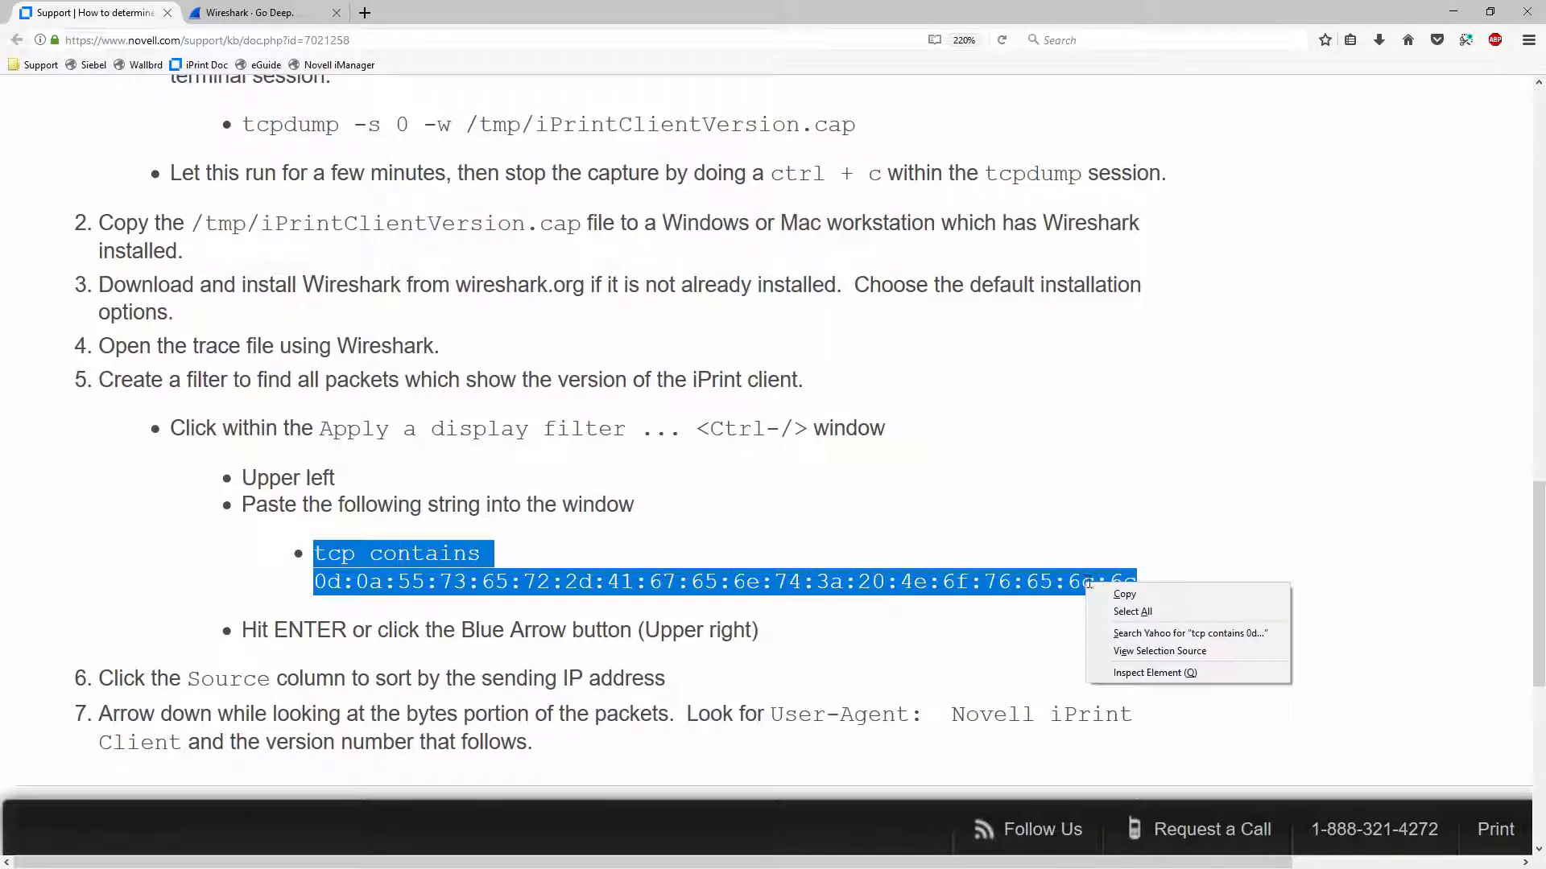
pyautogui.click(1115, 594)
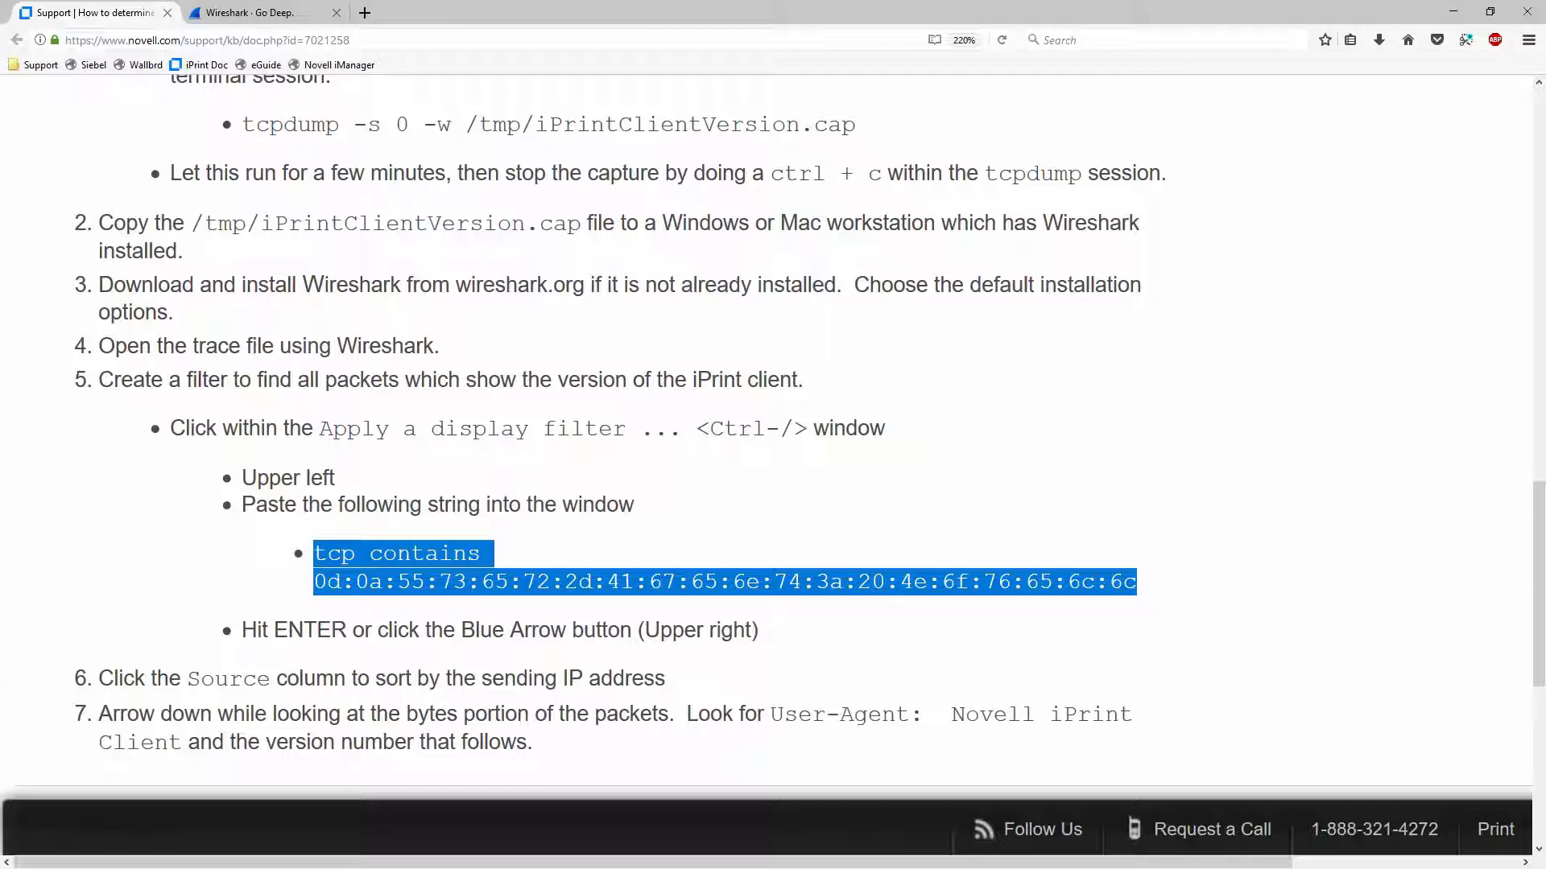
# - Return to Wireshark and apply the copied display filter "tcp contains 0d:0a:55:73:65:72:2d:41:67:65:6e:74:3a:20:4e:6f:76:65:6c:6c"
pyautogui.hotkey('alt', 'Tab')
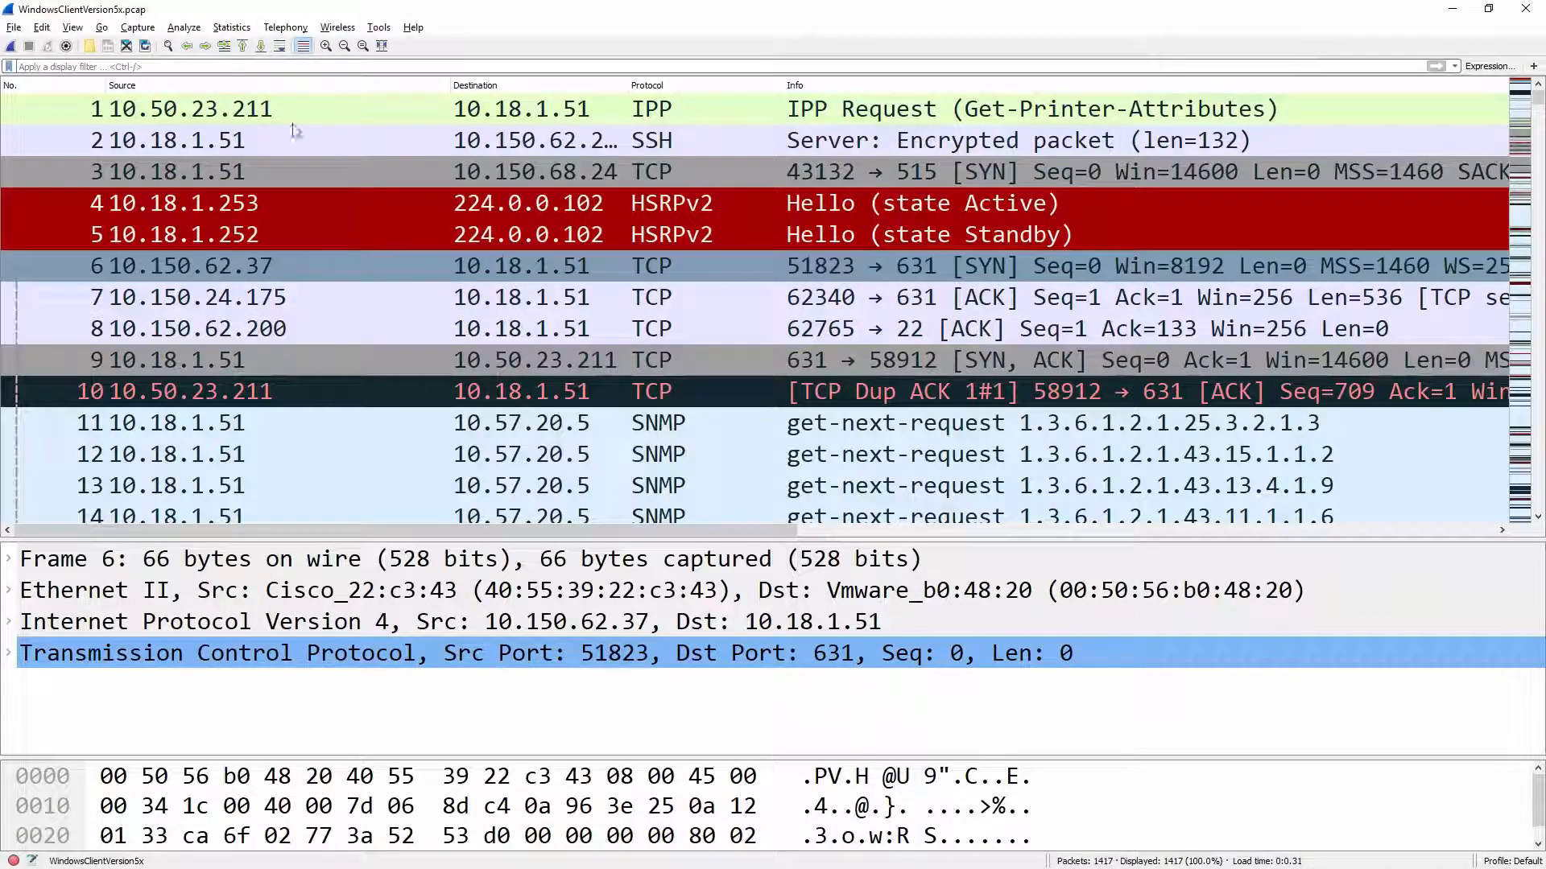
pyautogui.click(264, 66)
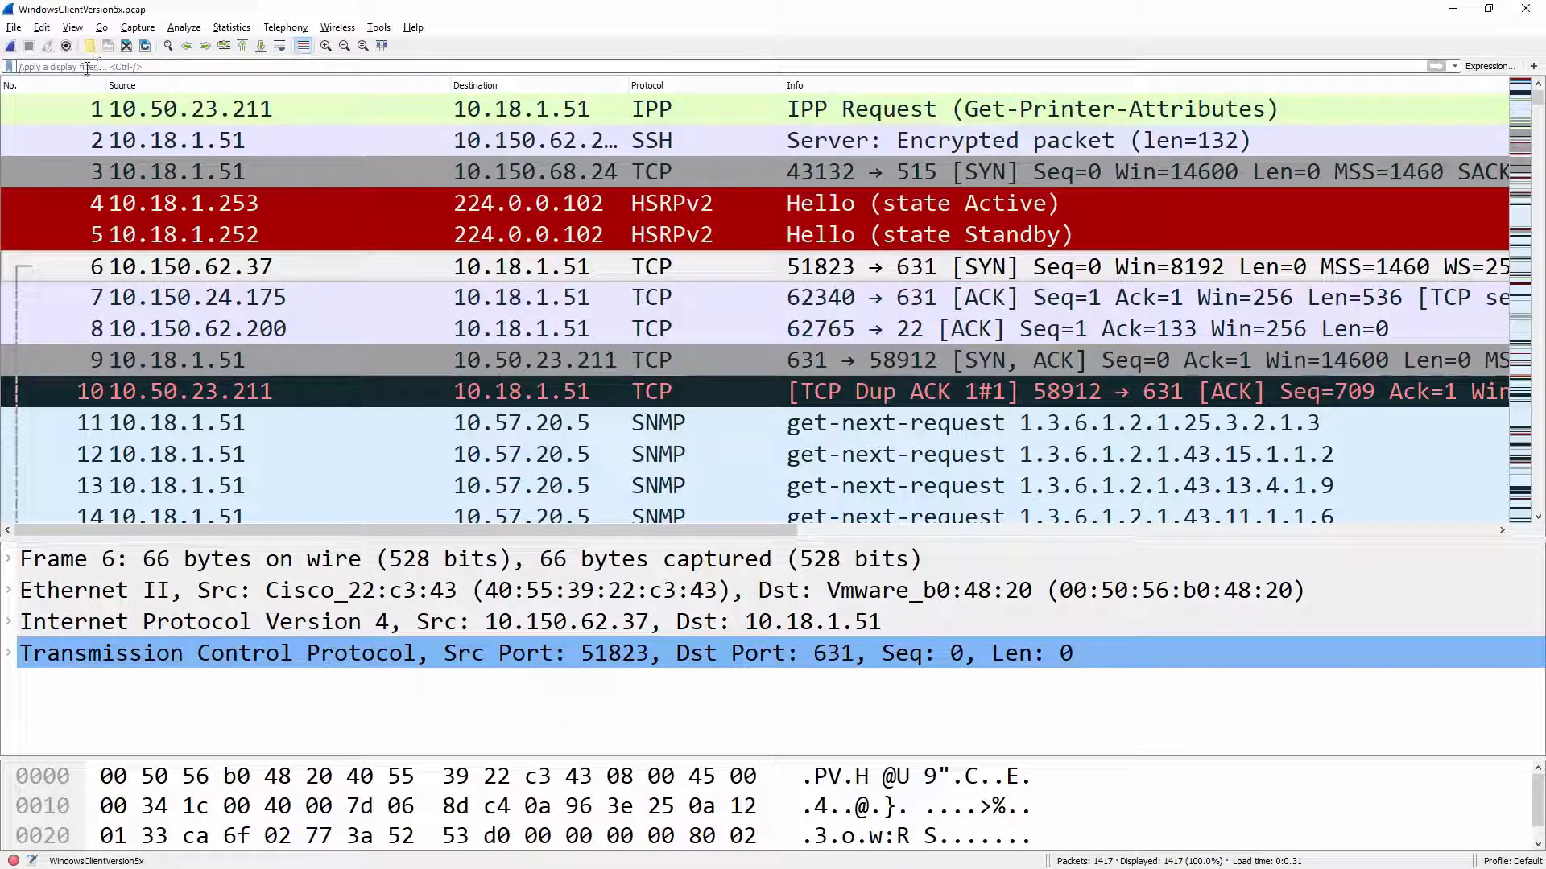
pyautogui.hotkey('ctrl', 'v')
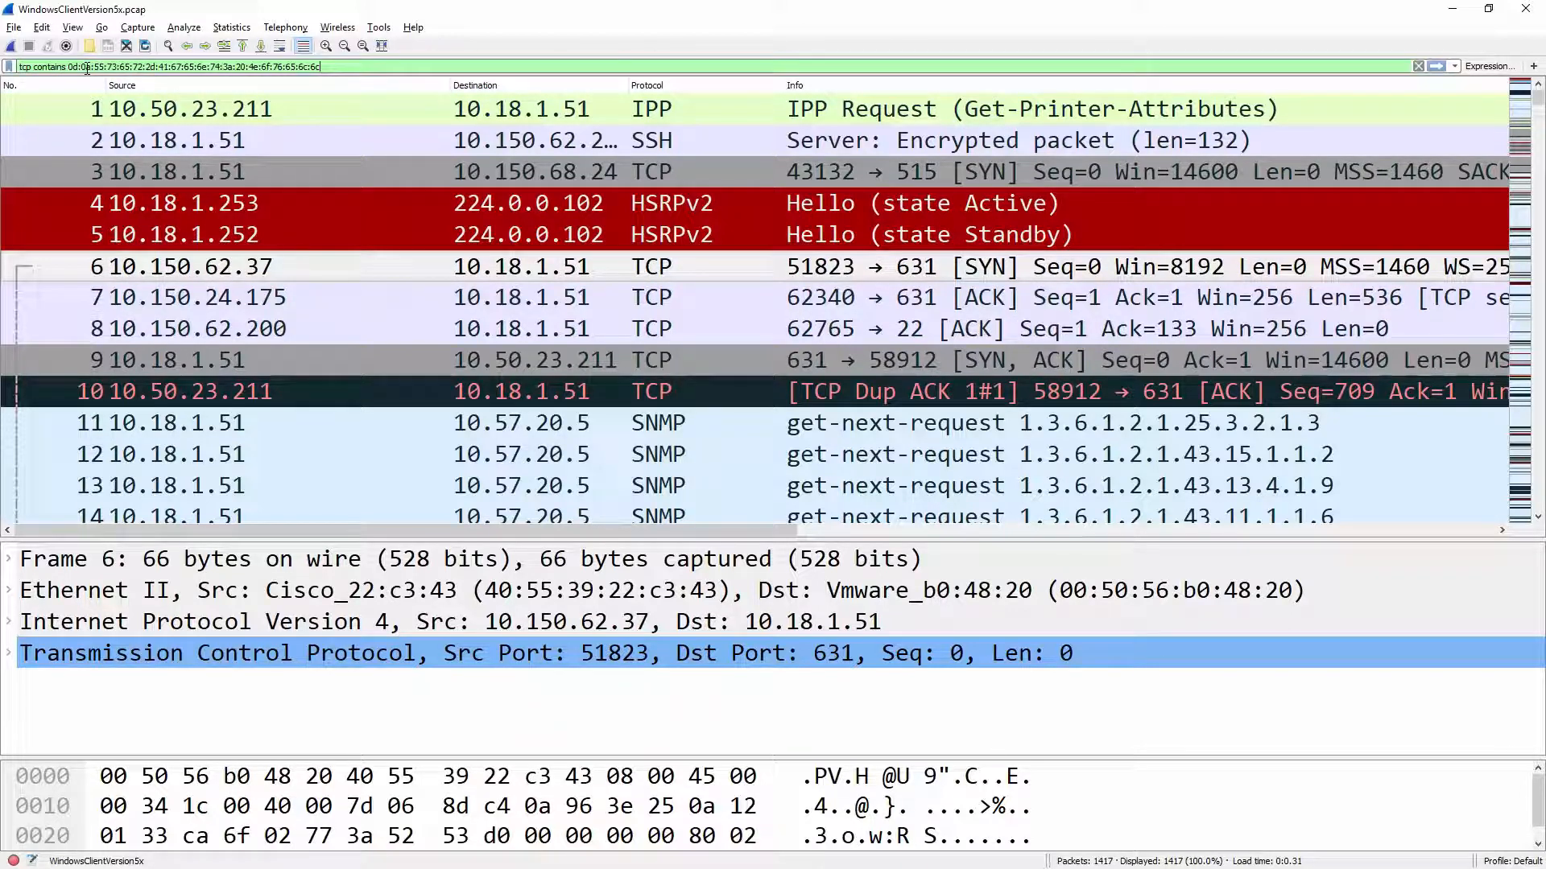
pyautogui.click(1436, 66)
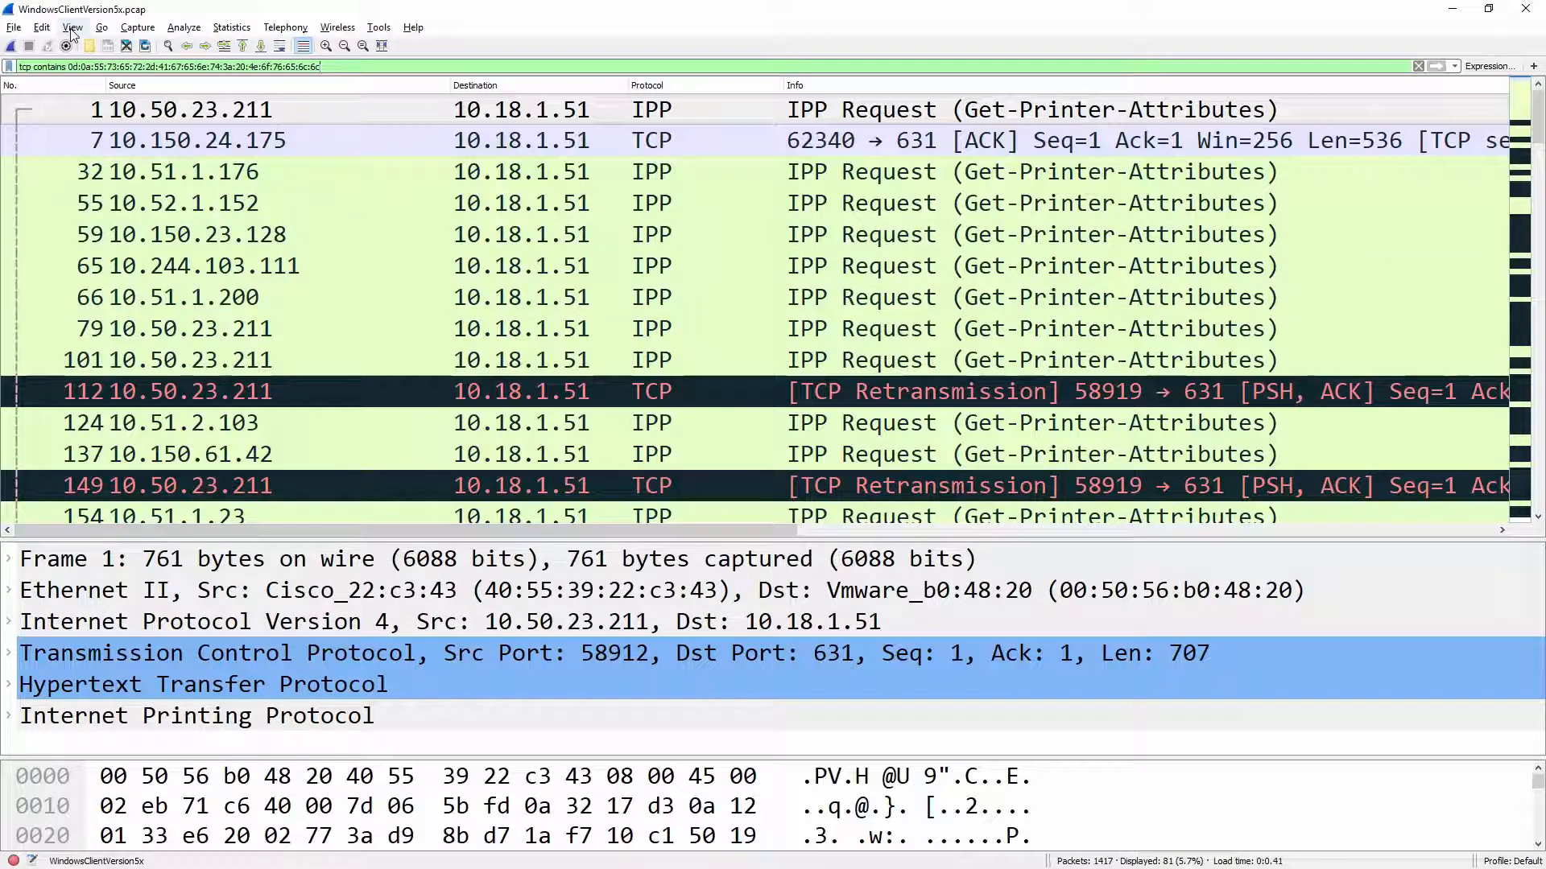
# - Sort the filtered packets by Source address in ascending order and select packet 1361, from 10.150.1.83
pyautogui.click(142, 84)
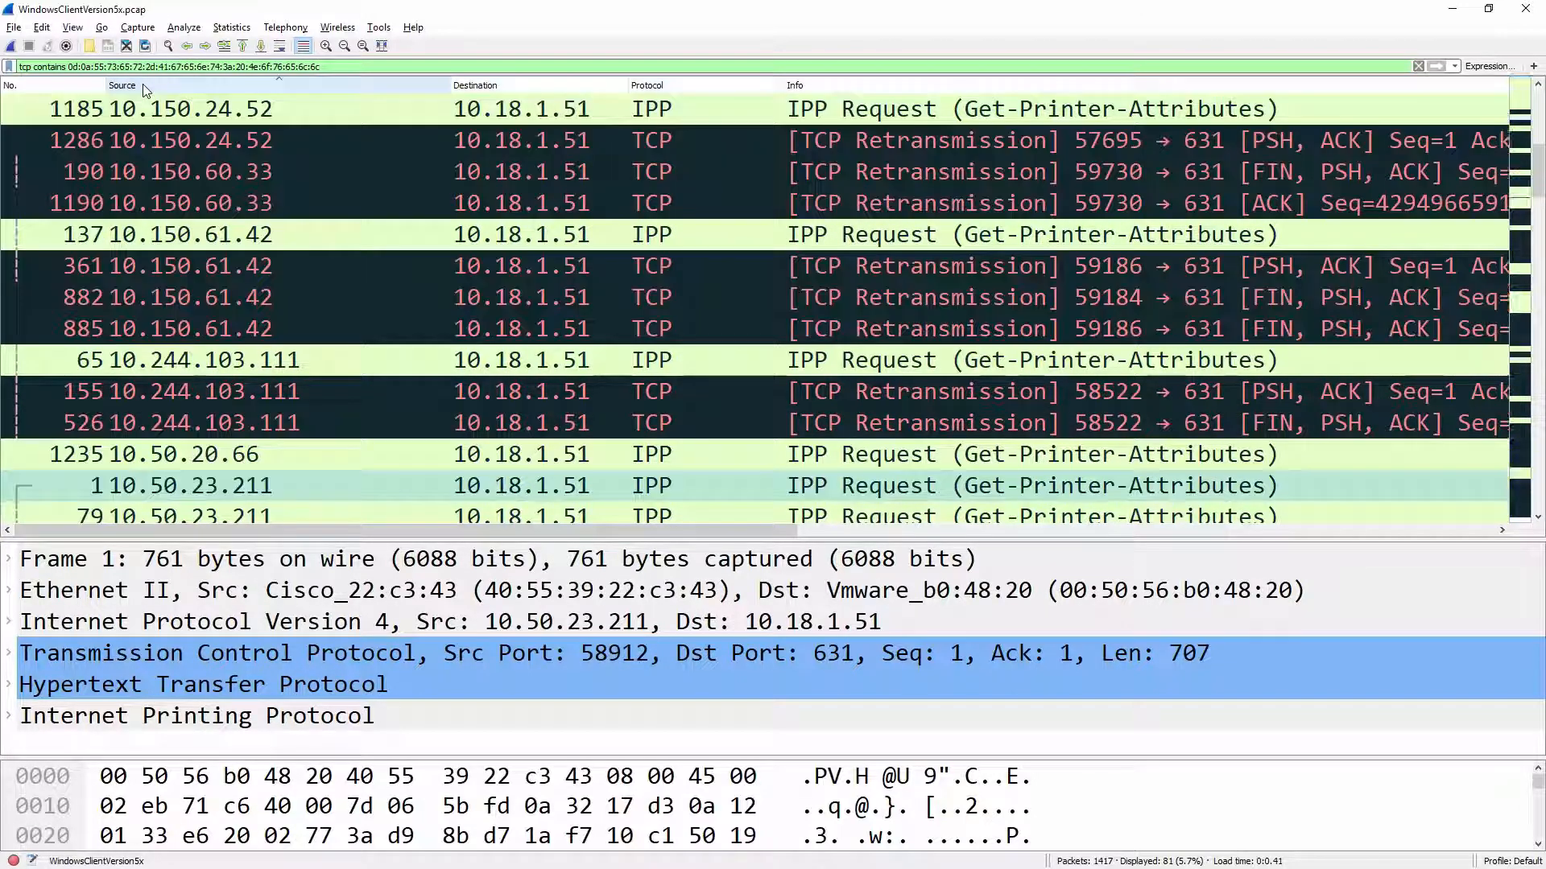
pyautogui.scroll(3, 235, 166)
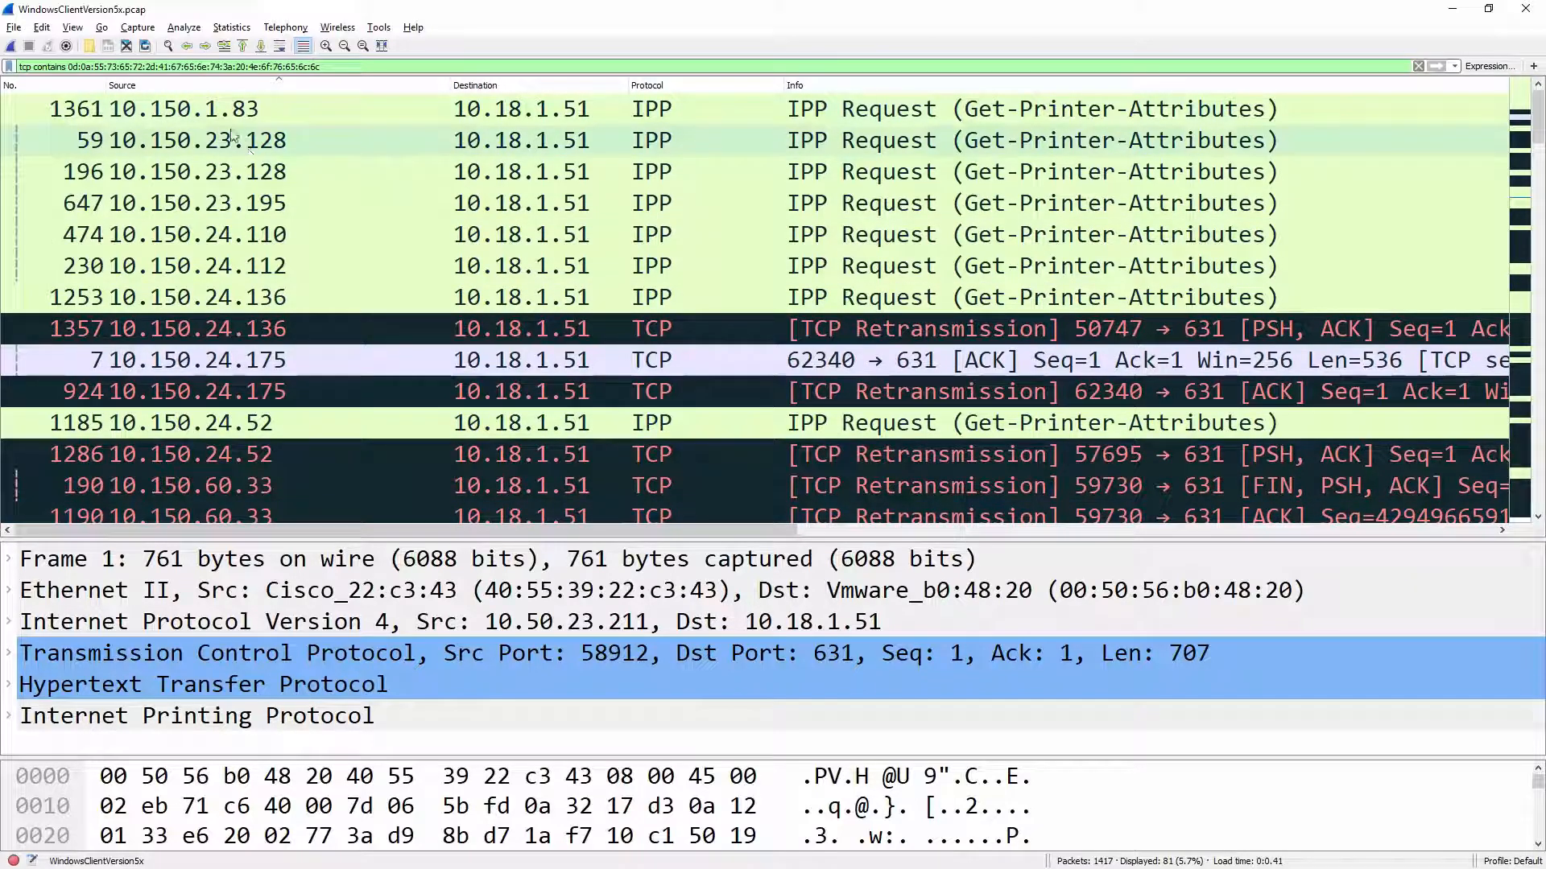
pyautogui.click(254, 113)
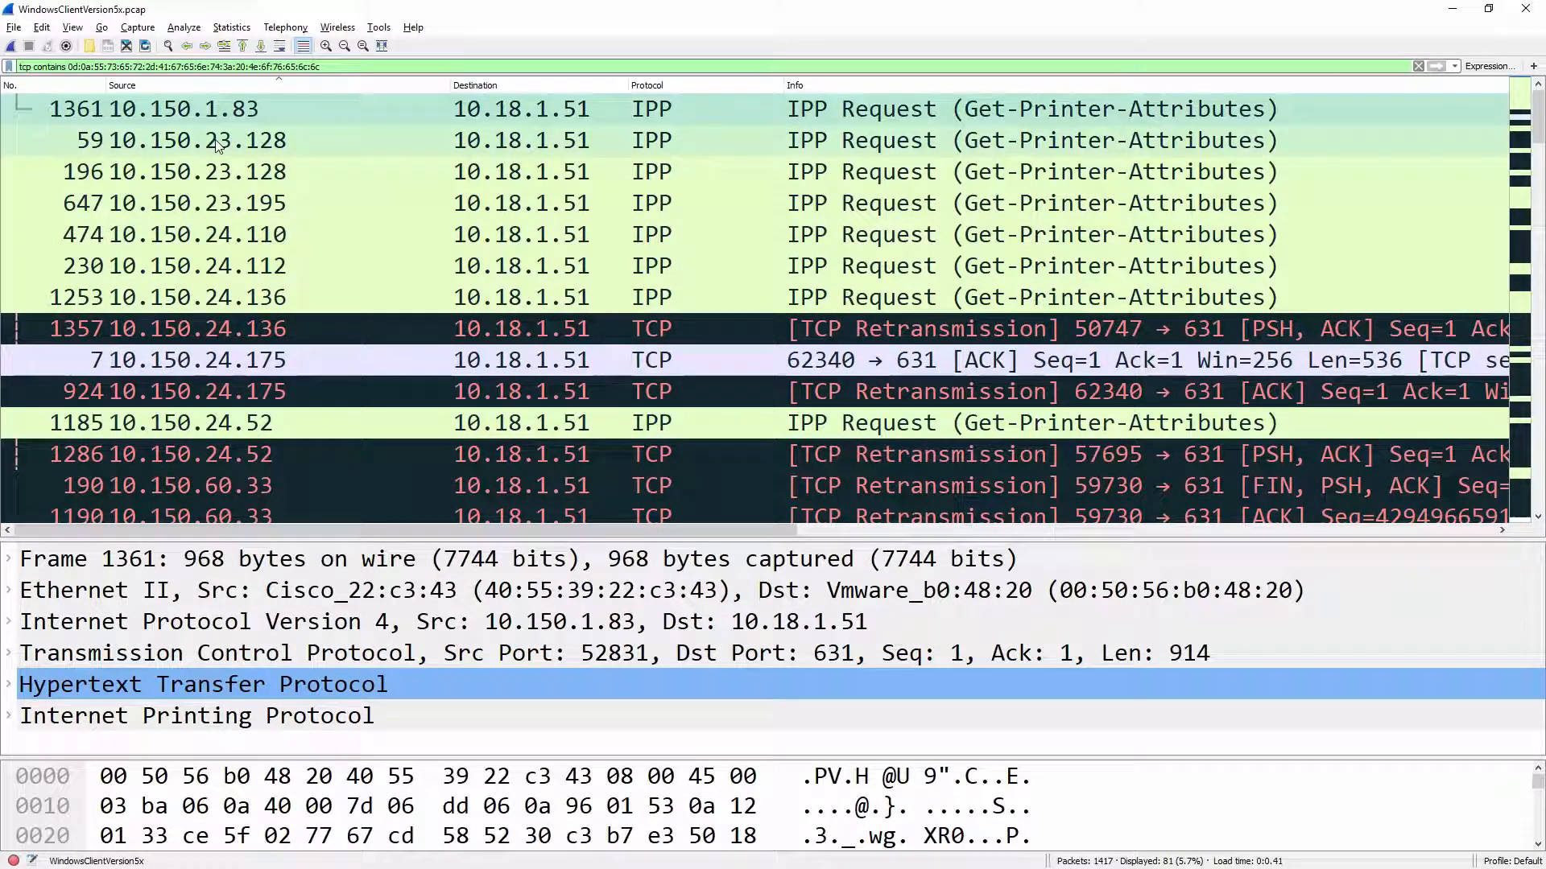
# - Look through the sorted packet list, checking the sending workstations' IP addresses and the repeated packets from the same source
pyautogui.click(222, 140)
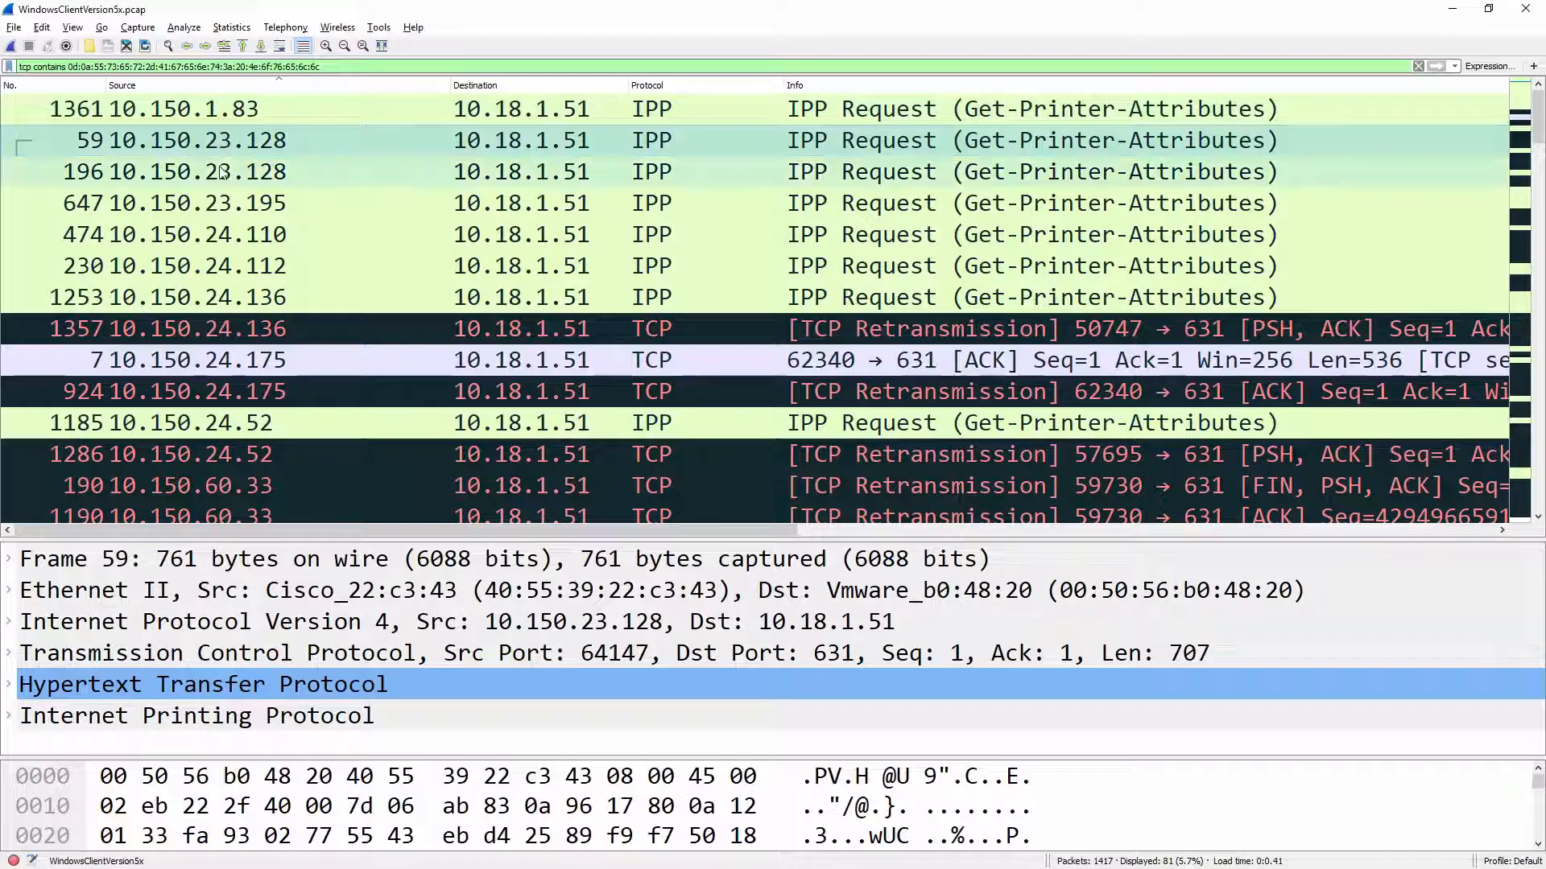
pyautogui.click(244, 174)
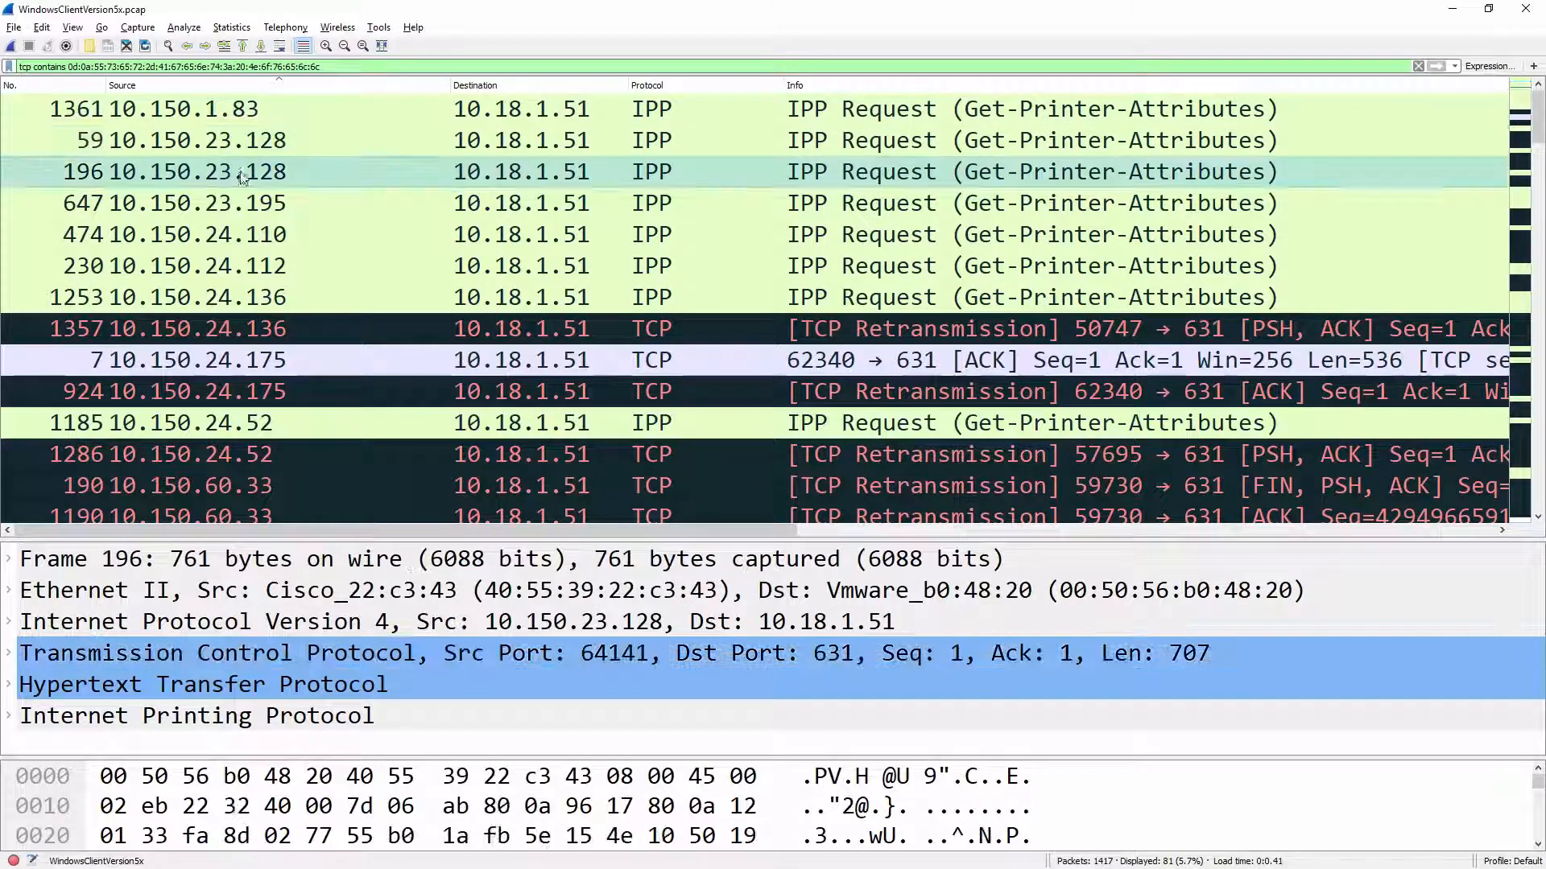
pyautogui.click(220, 120)
pyautogui.click(239, 212)
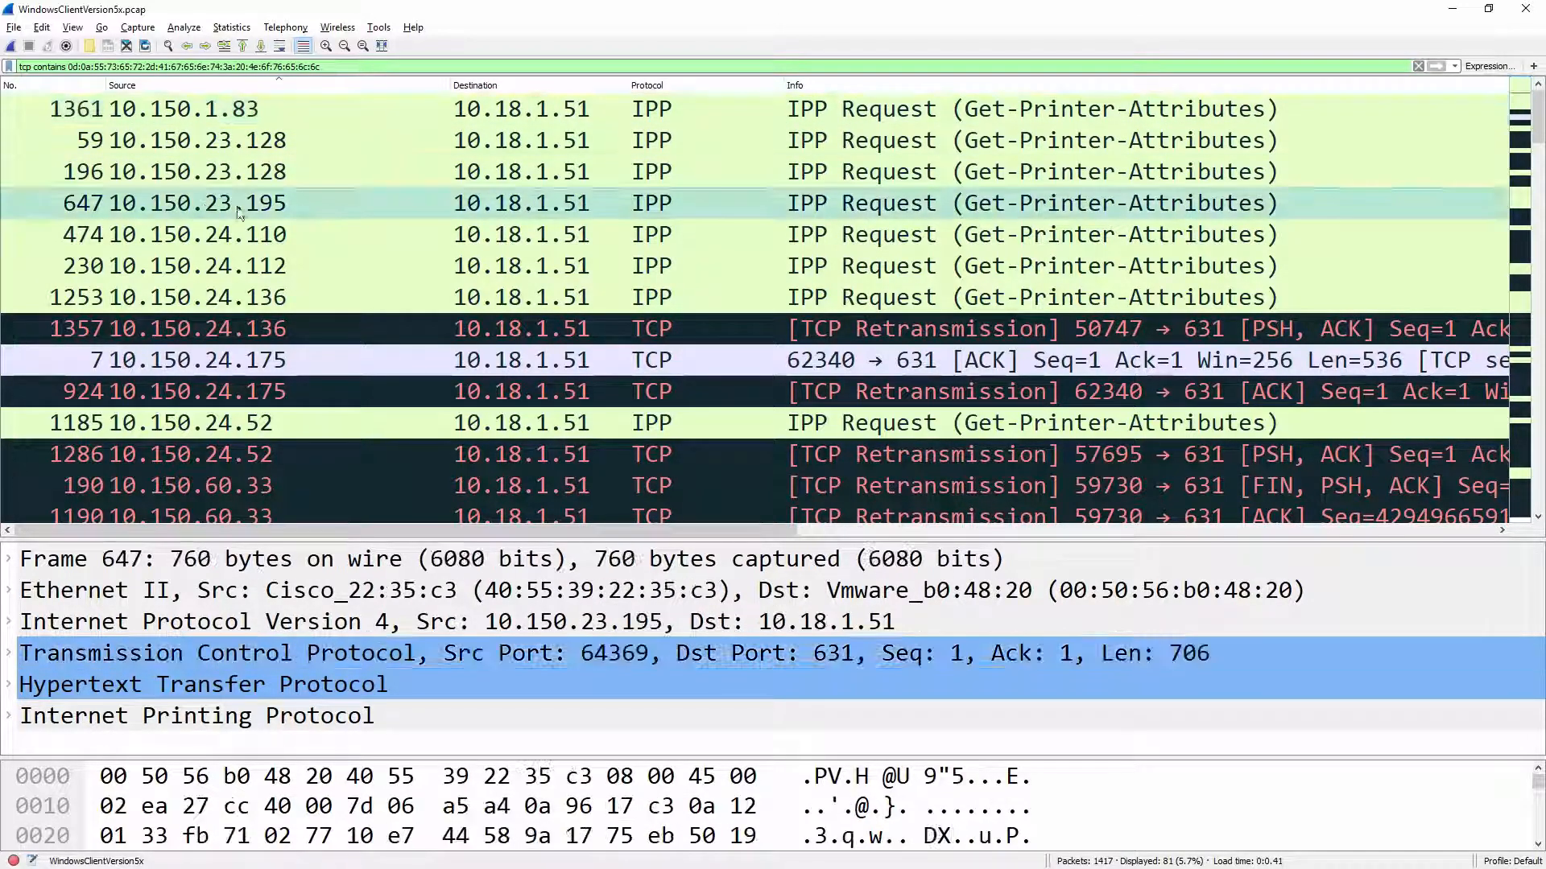
pyautogui.scroll(-7, 229, 338)
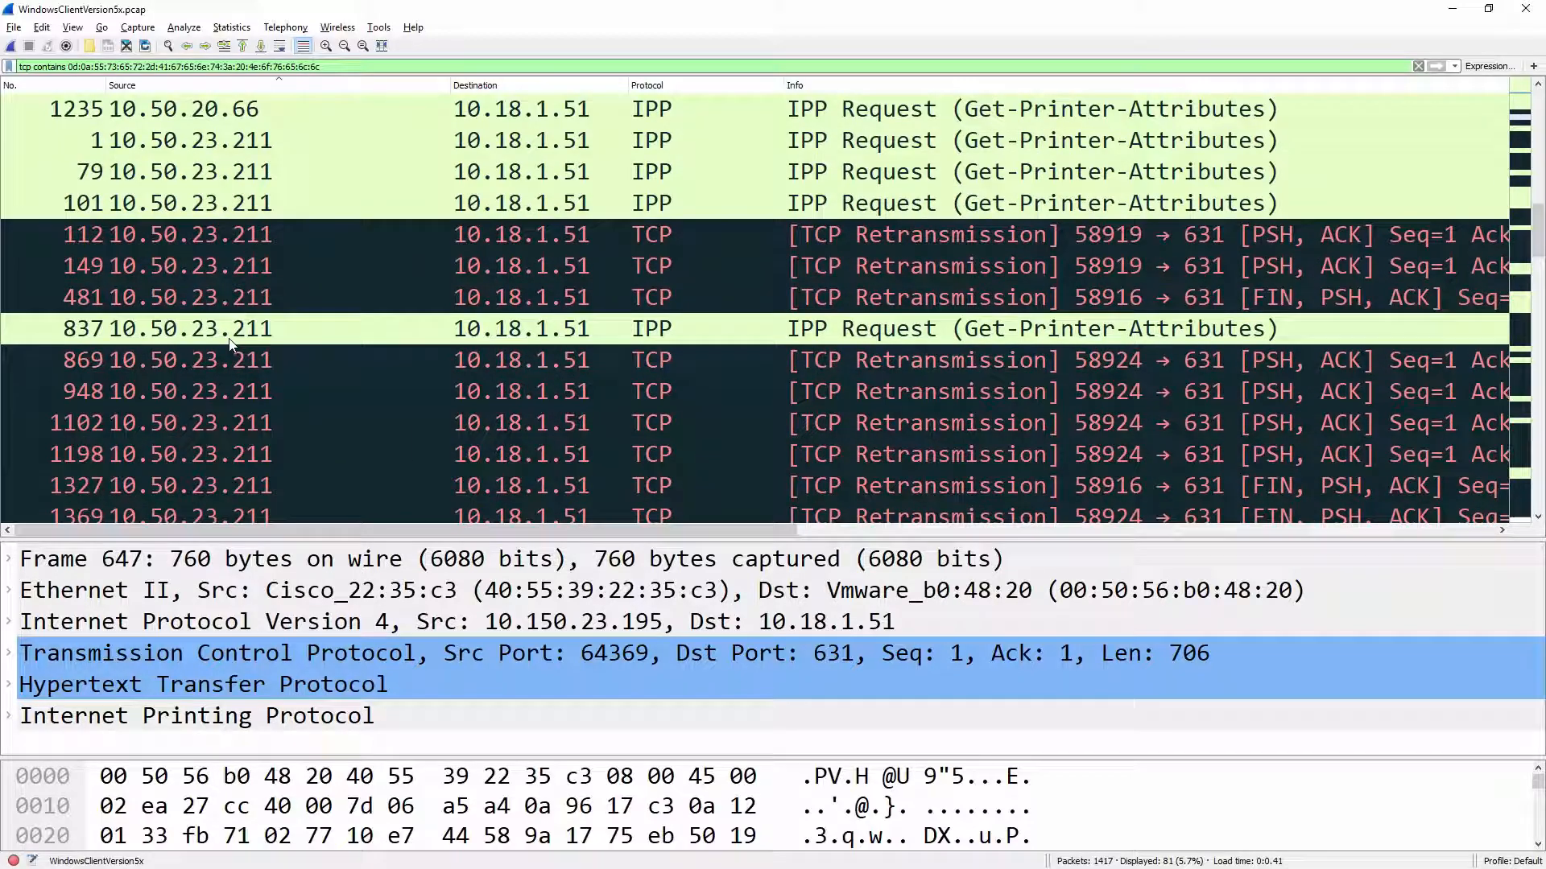
pyautogui.click(211, 364)
pyautogui.scroll(-3, 210, 364)
pyautogui.scroll(2, 211, 364)
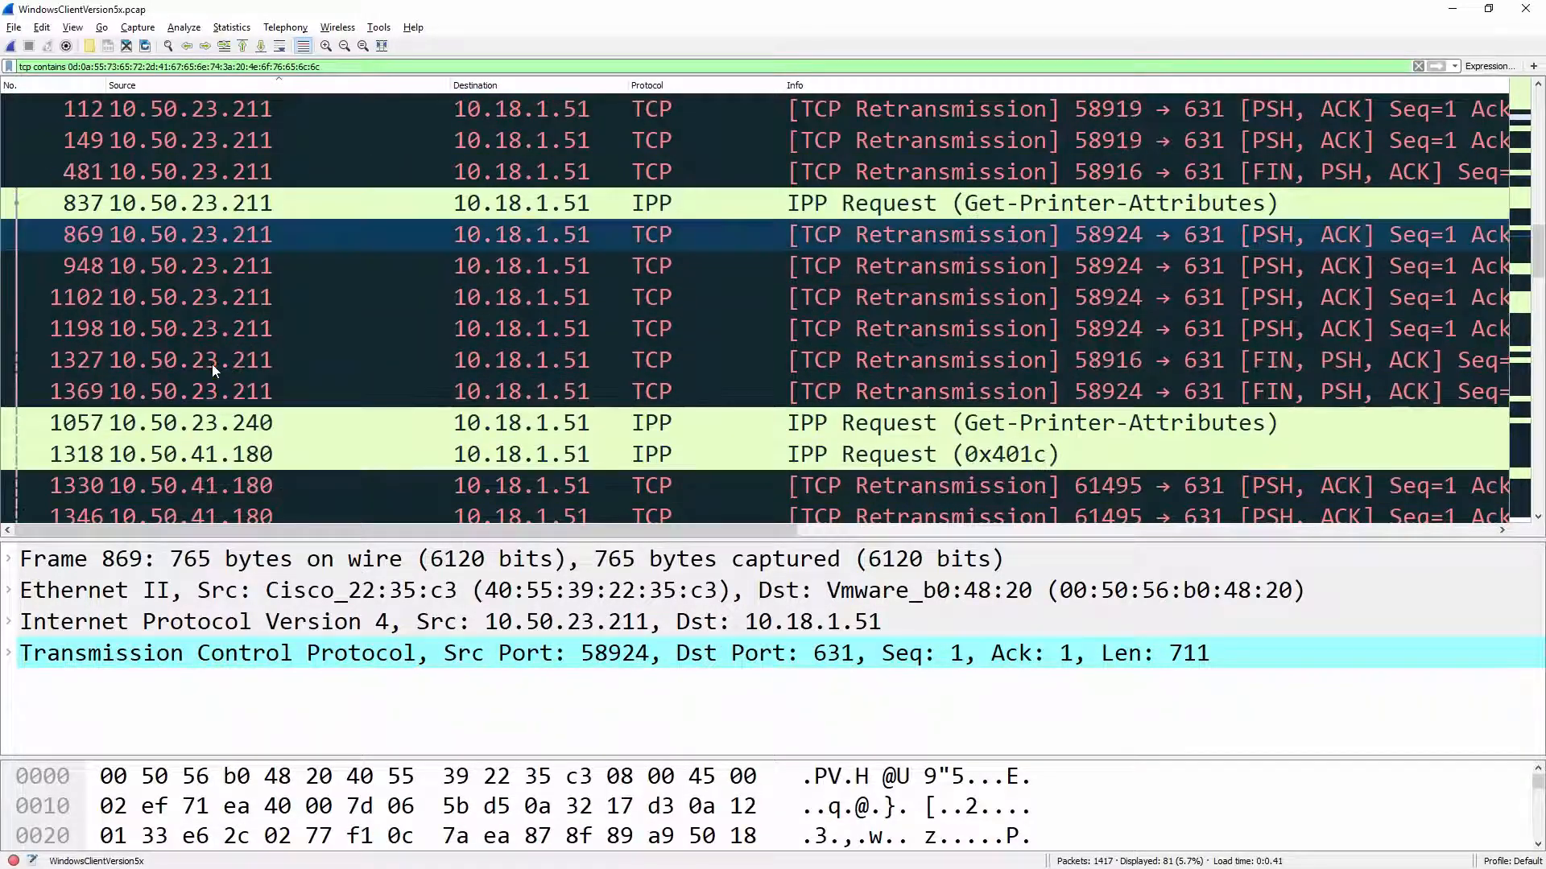
pyautogui.scroll(-6, 195, 268)
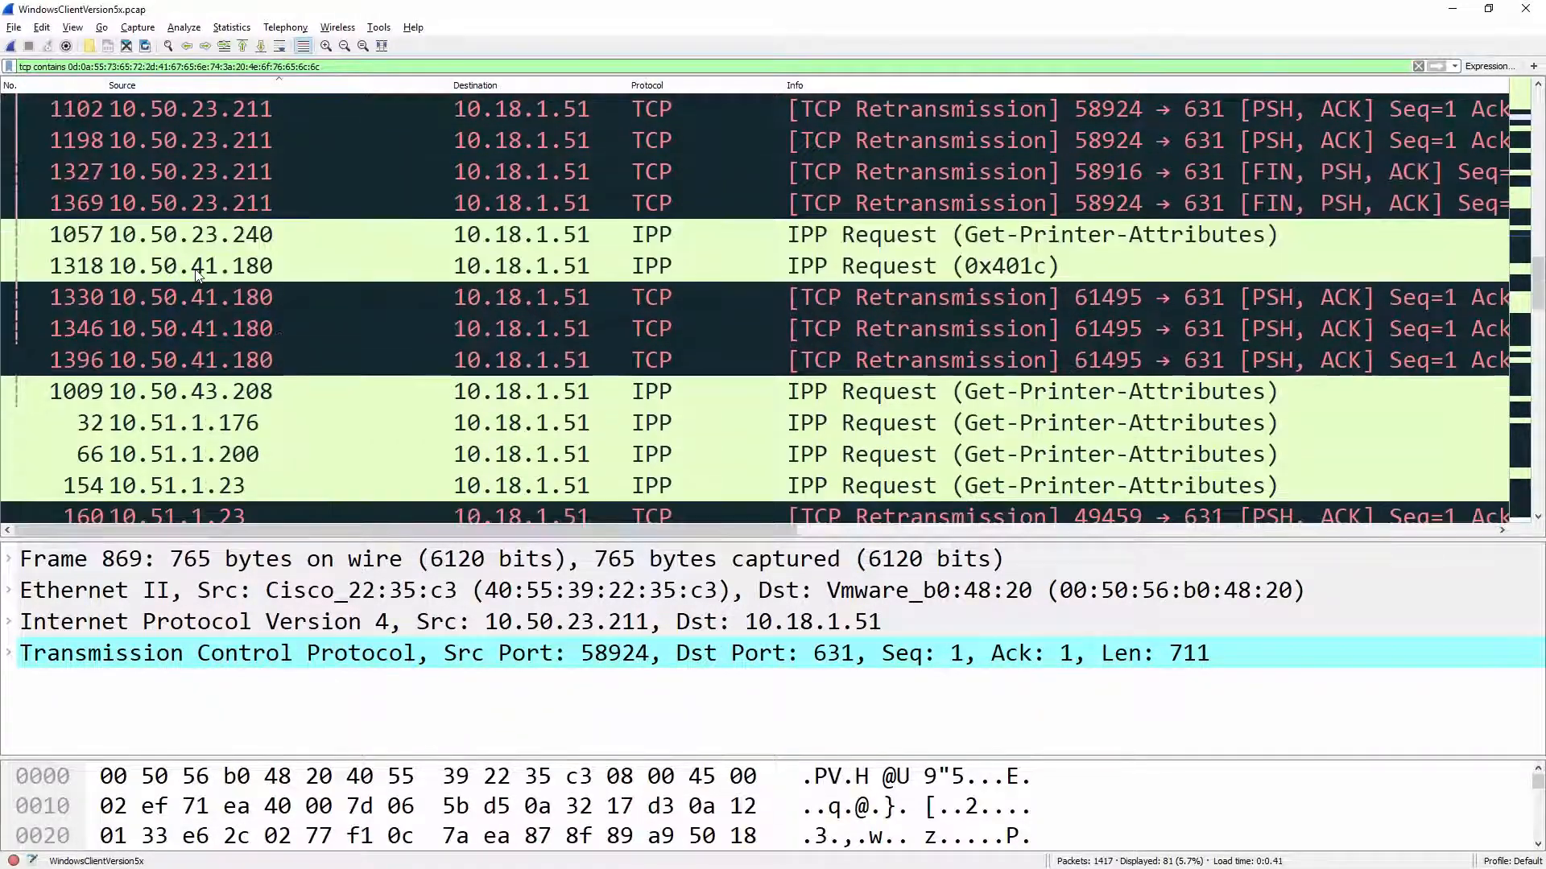
pyautogui.scroll(14, 195, 269)
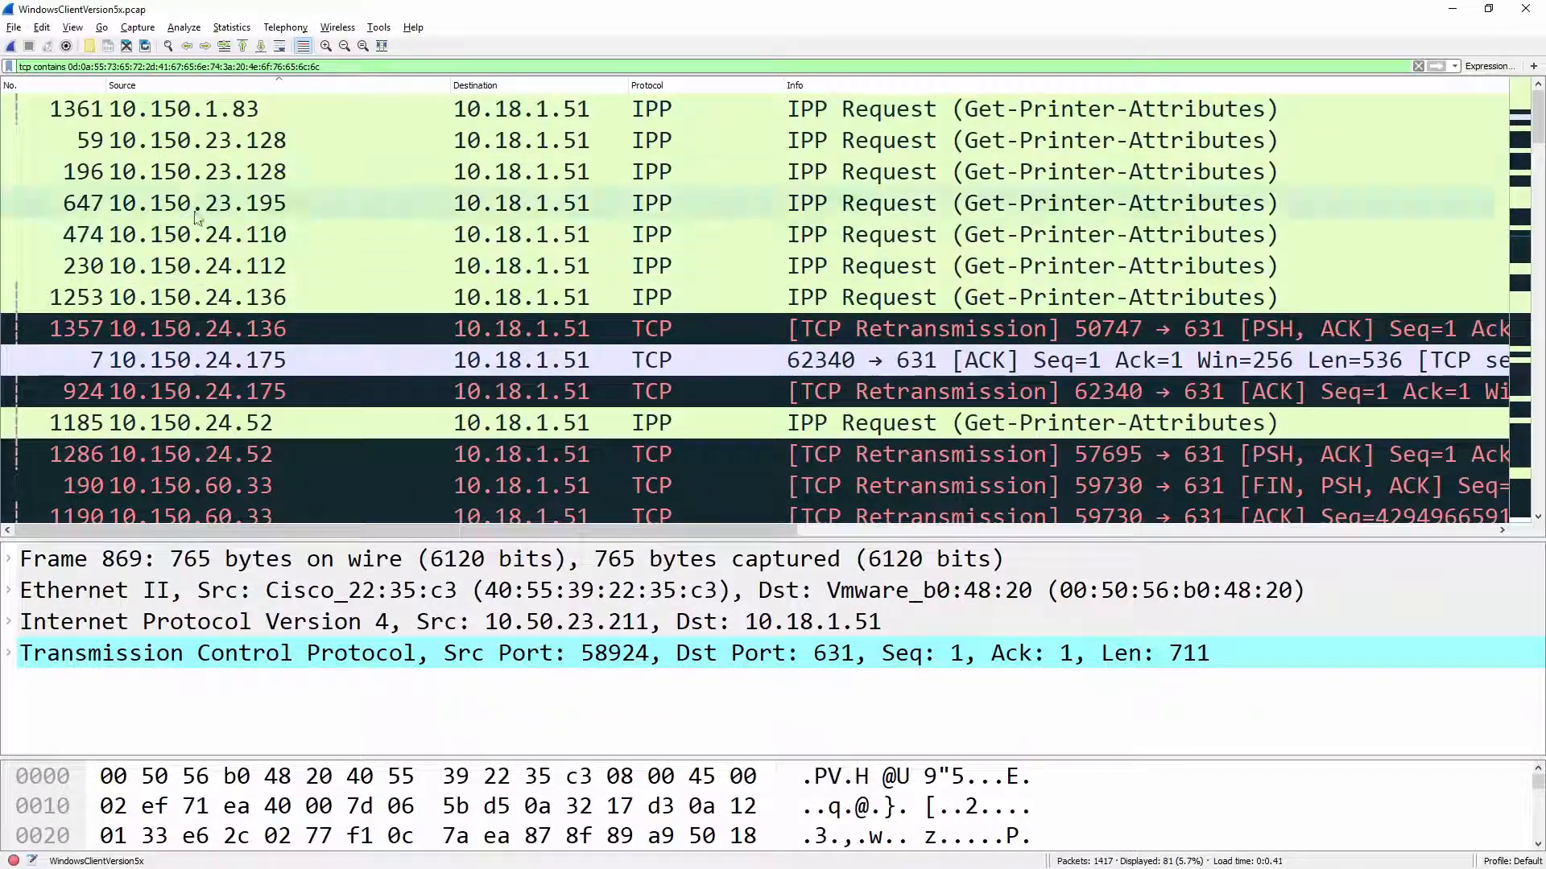
# - Select packet 1361, hide the packet details, and enlarge the packet bytes area until the User-Agent text shows
pyautogui.click(180, 118)
pyautogui.click(73, 27)
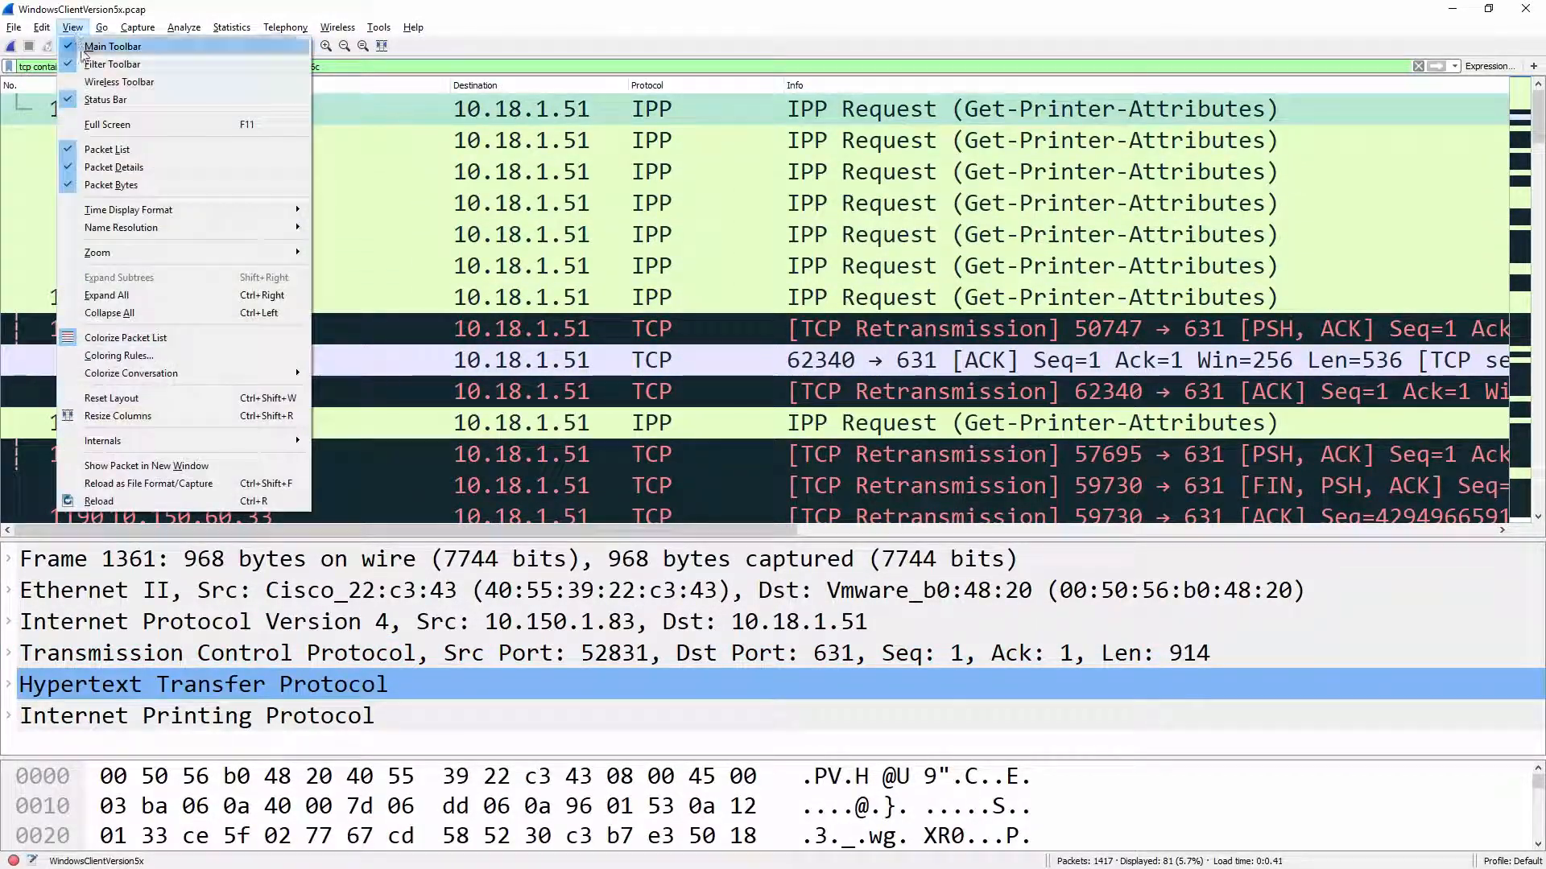
pyautogui.click(91, 168)
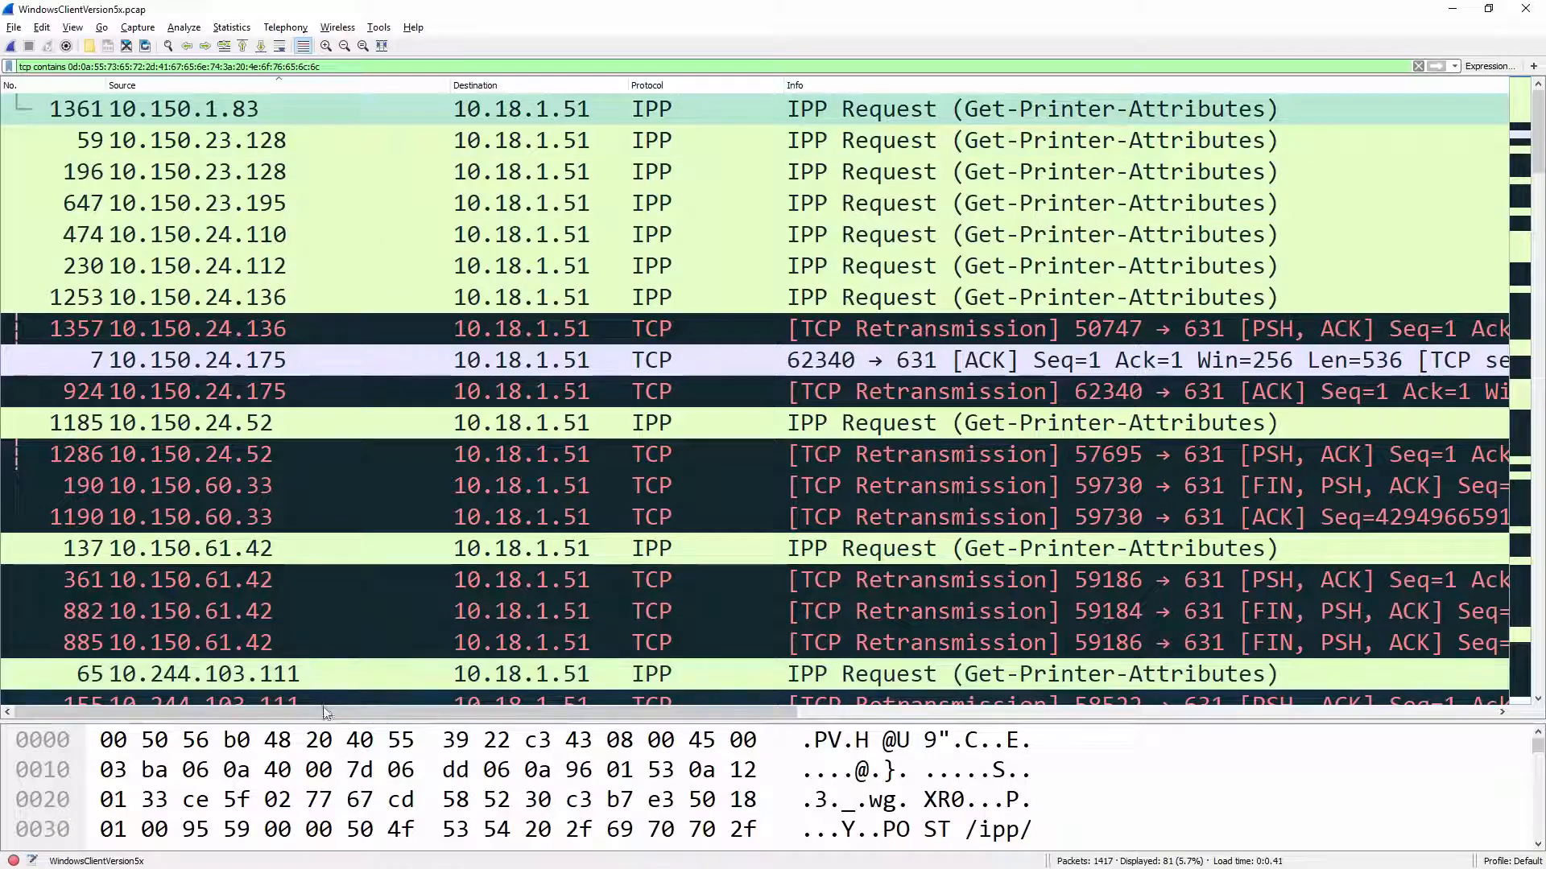
pyautogui.moveTo(320, 719); pyautogui.dragTo(319, 283)
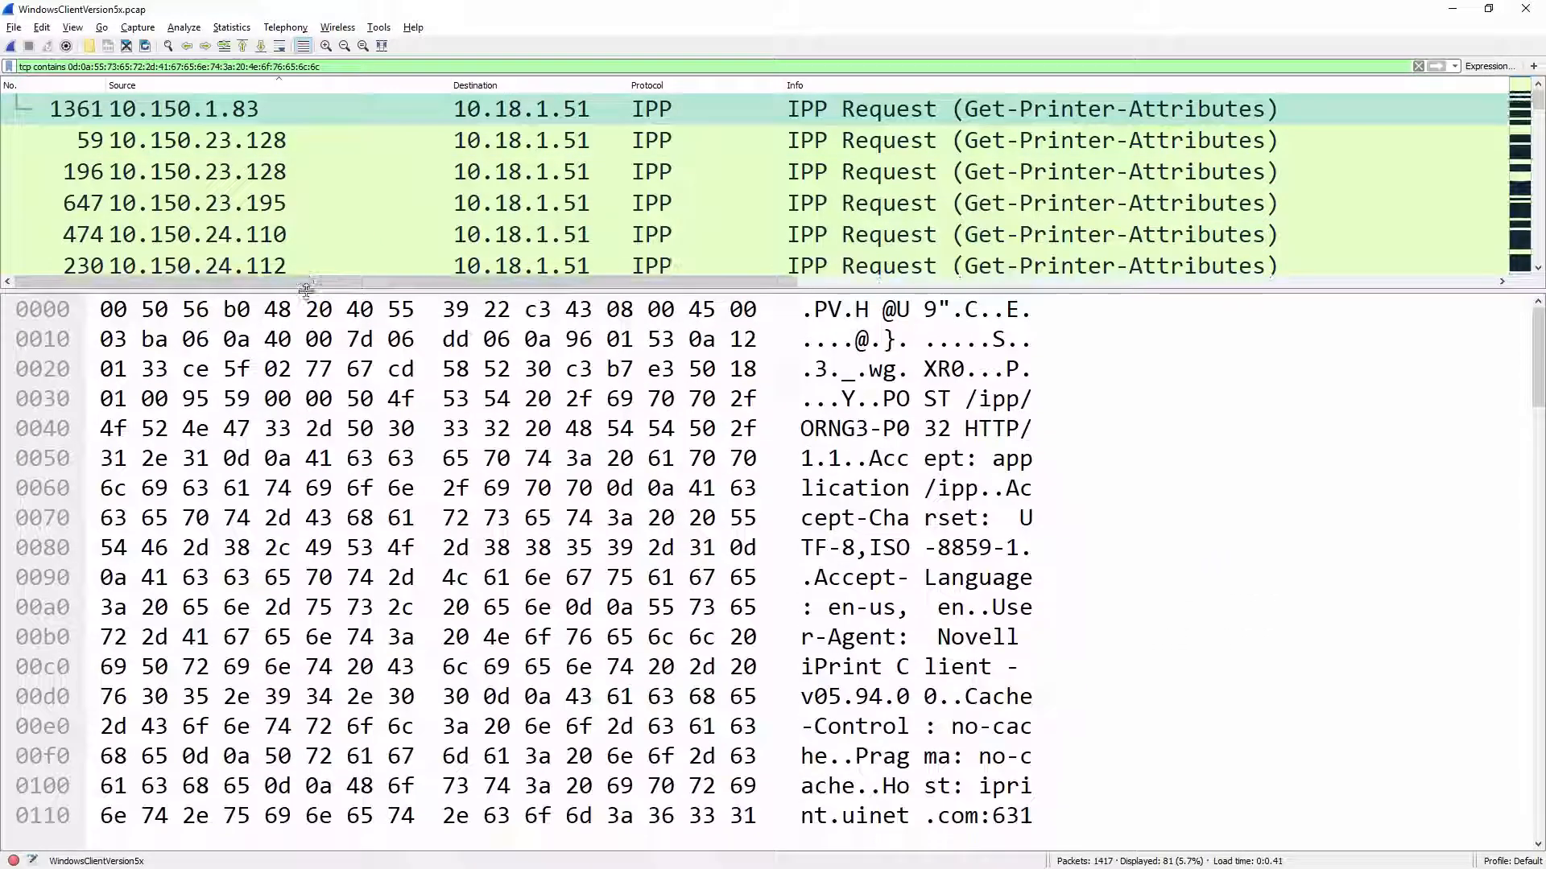
pyautogui.click(402, 399)
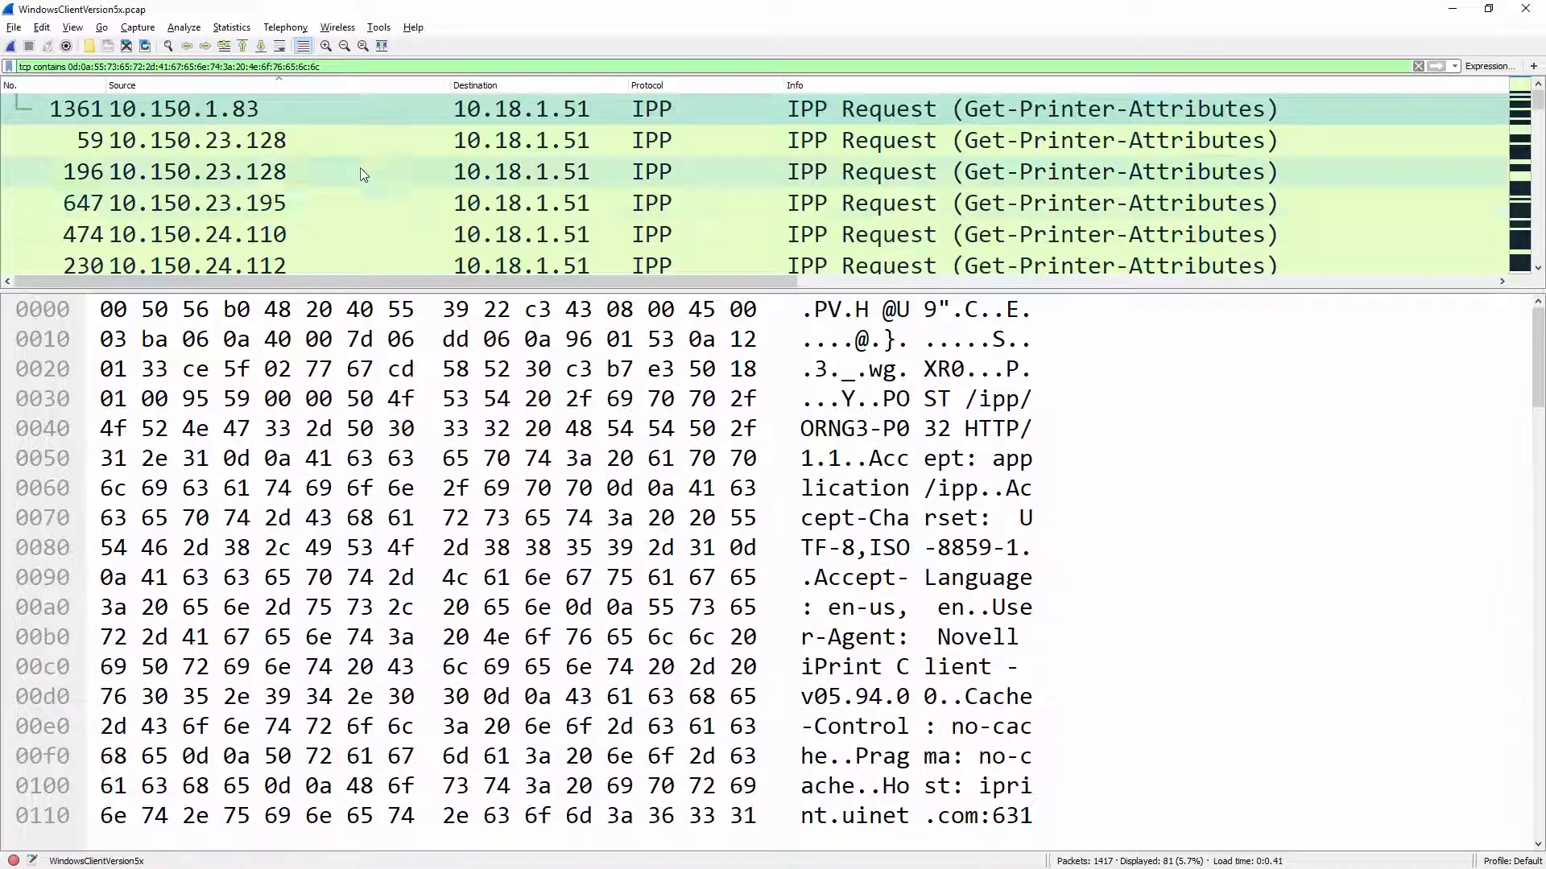
# - Examine the bytes of packets 59, 196, 647 and 474 for the iPrint Client version after User-Agent
pyautogui.click(246, 143)
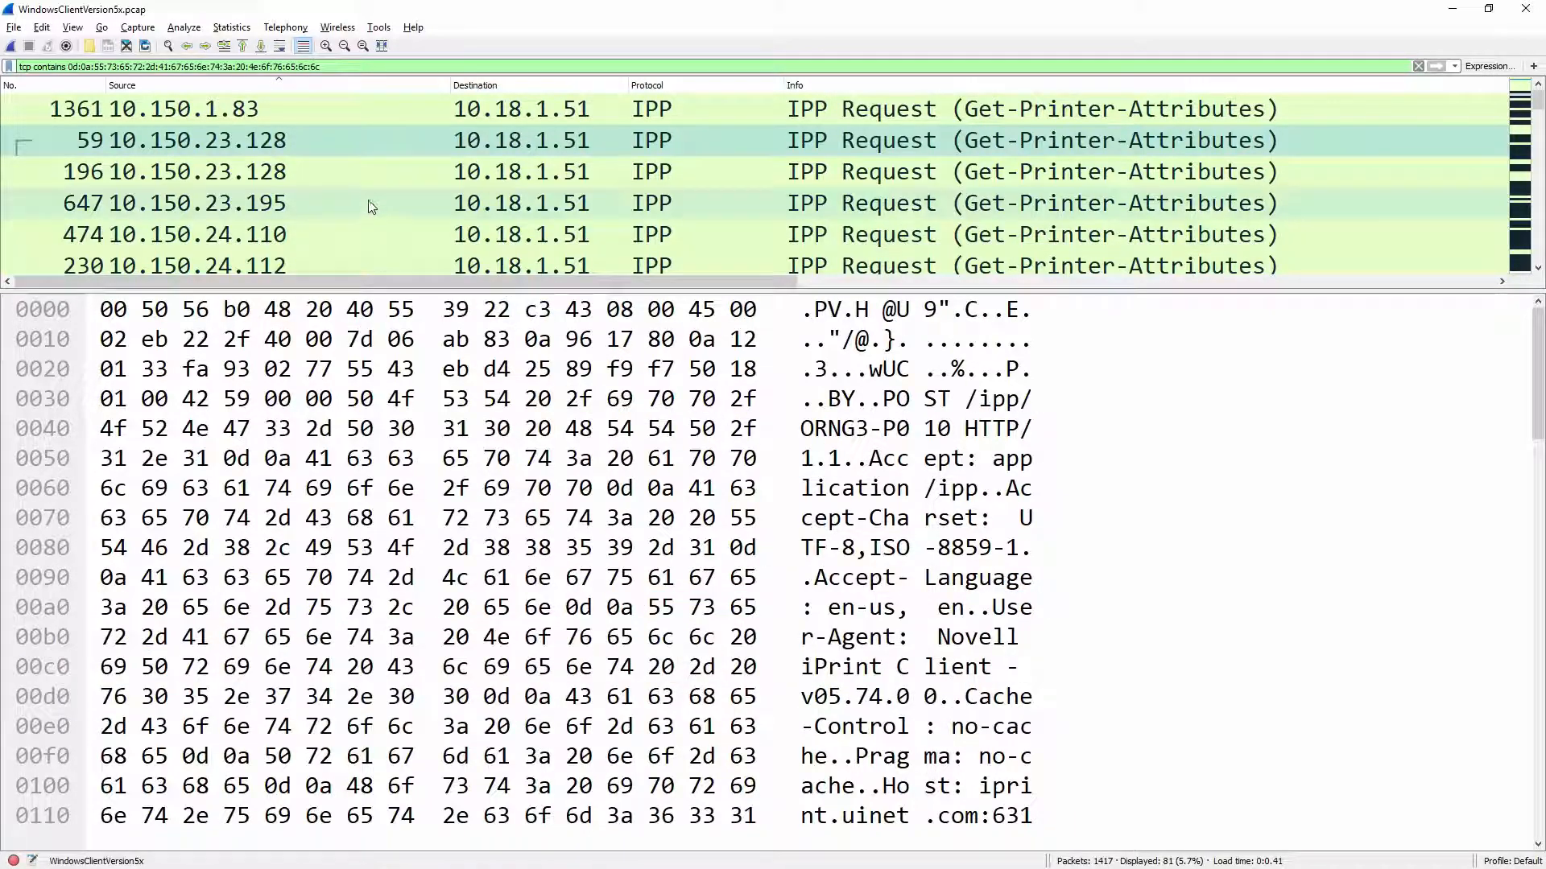
pyautogui.click(274, 174)
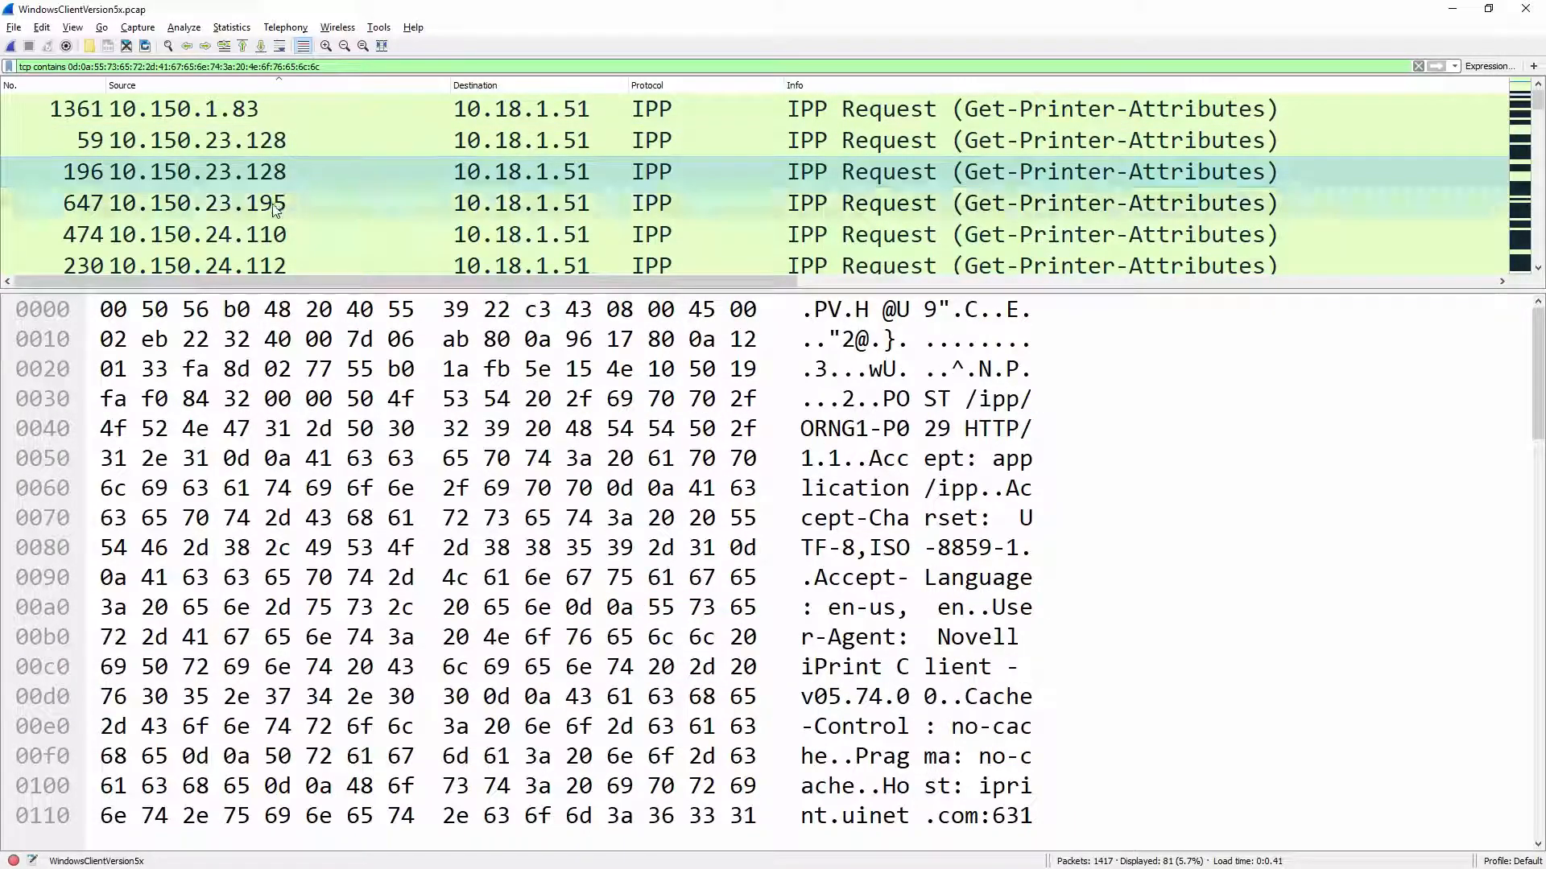
pyautogui.click(274, 208)
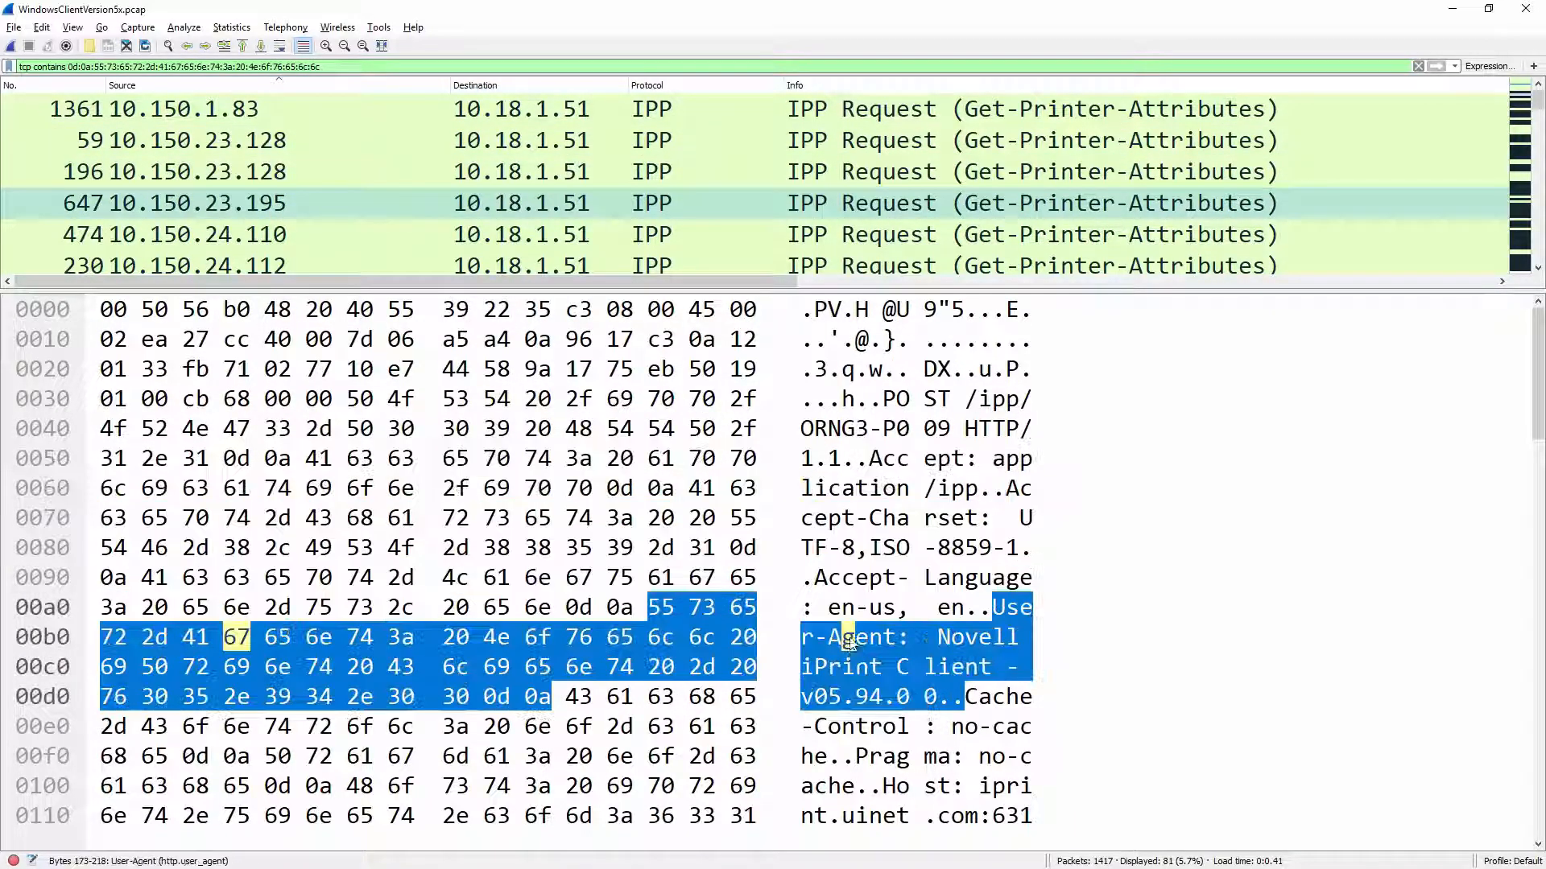
pyautogui.click(263, 239)
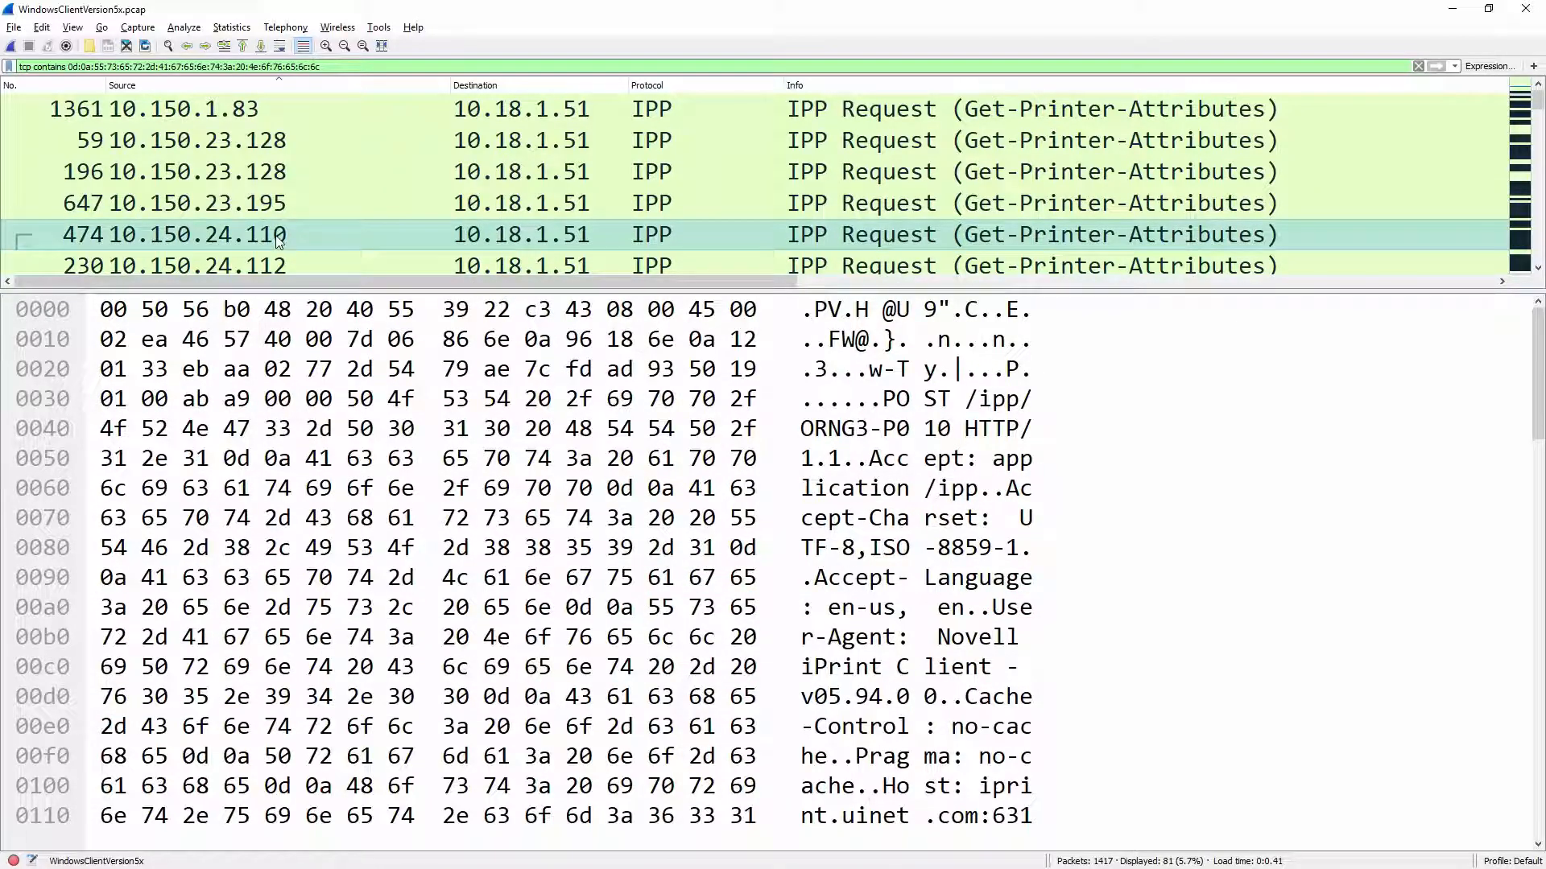
# - Go down the list packet by packet to packet 1396, from 10.50.41.180, checking each one's User-Agent for the iPrint Client version
pyautogui.press('Down')
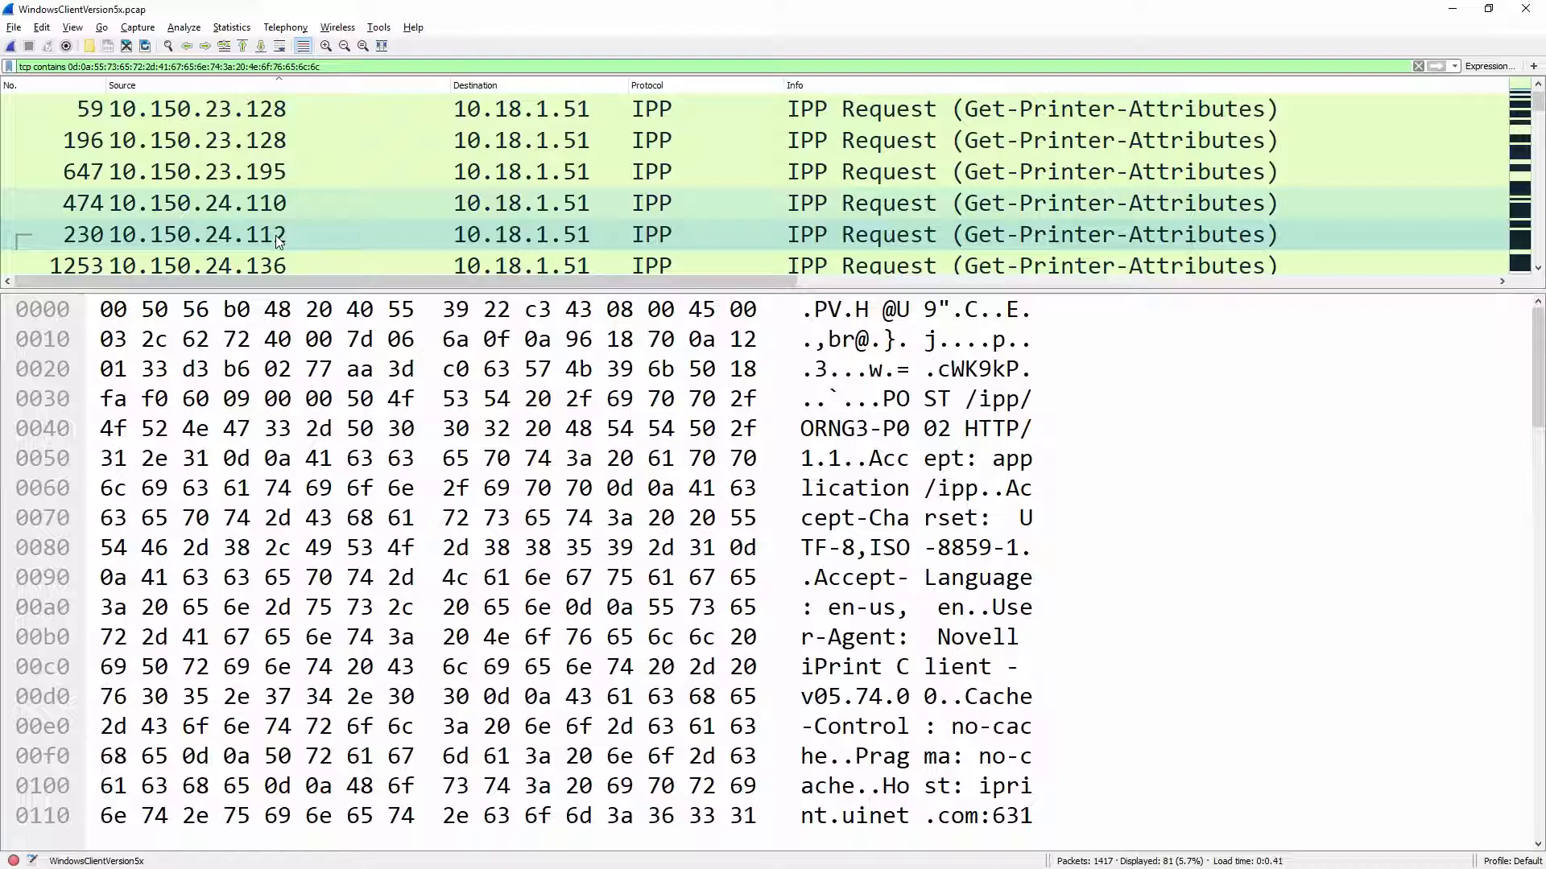
pyautogui.press('Down')
pyautogui.press('Down')
pyautogui.press('Down')
pyautogui.press('Down')
pyautogui.press('Down')
pyautogui.press('Down')
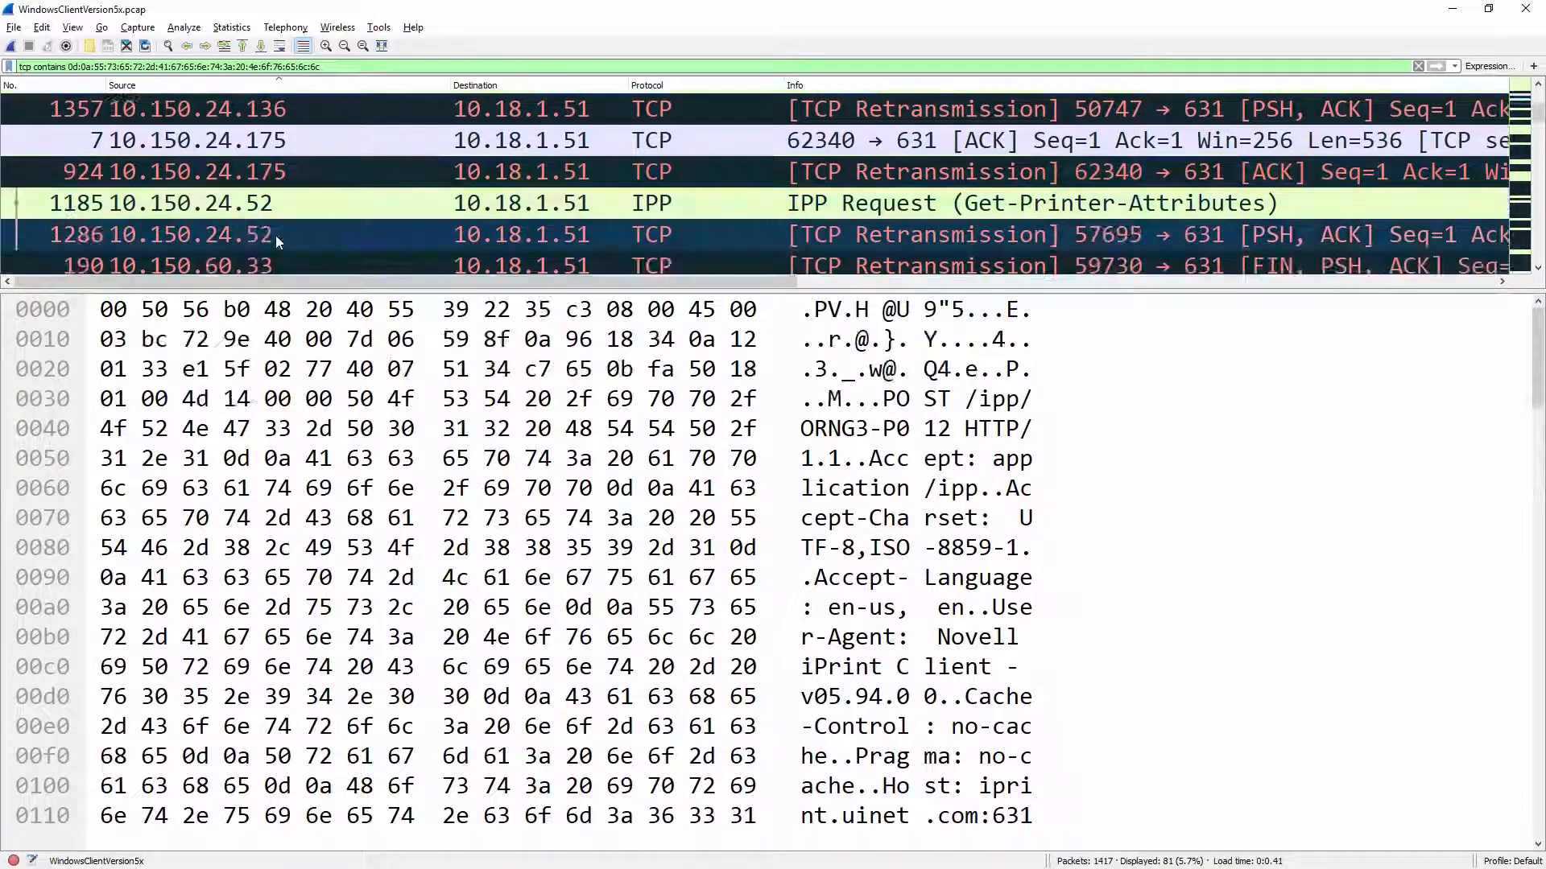
pyautogui.press('Down')
pyautogui.press('Down')
pyautogui.press('Down')
pyautogui.press('Down')
pyautogui.press('Down')
pyautogui.press('Down')
pyautogui.press('Down')
pyautogui.press('Down')
pyautogui.press('Down')
pyautogui.press('Down')
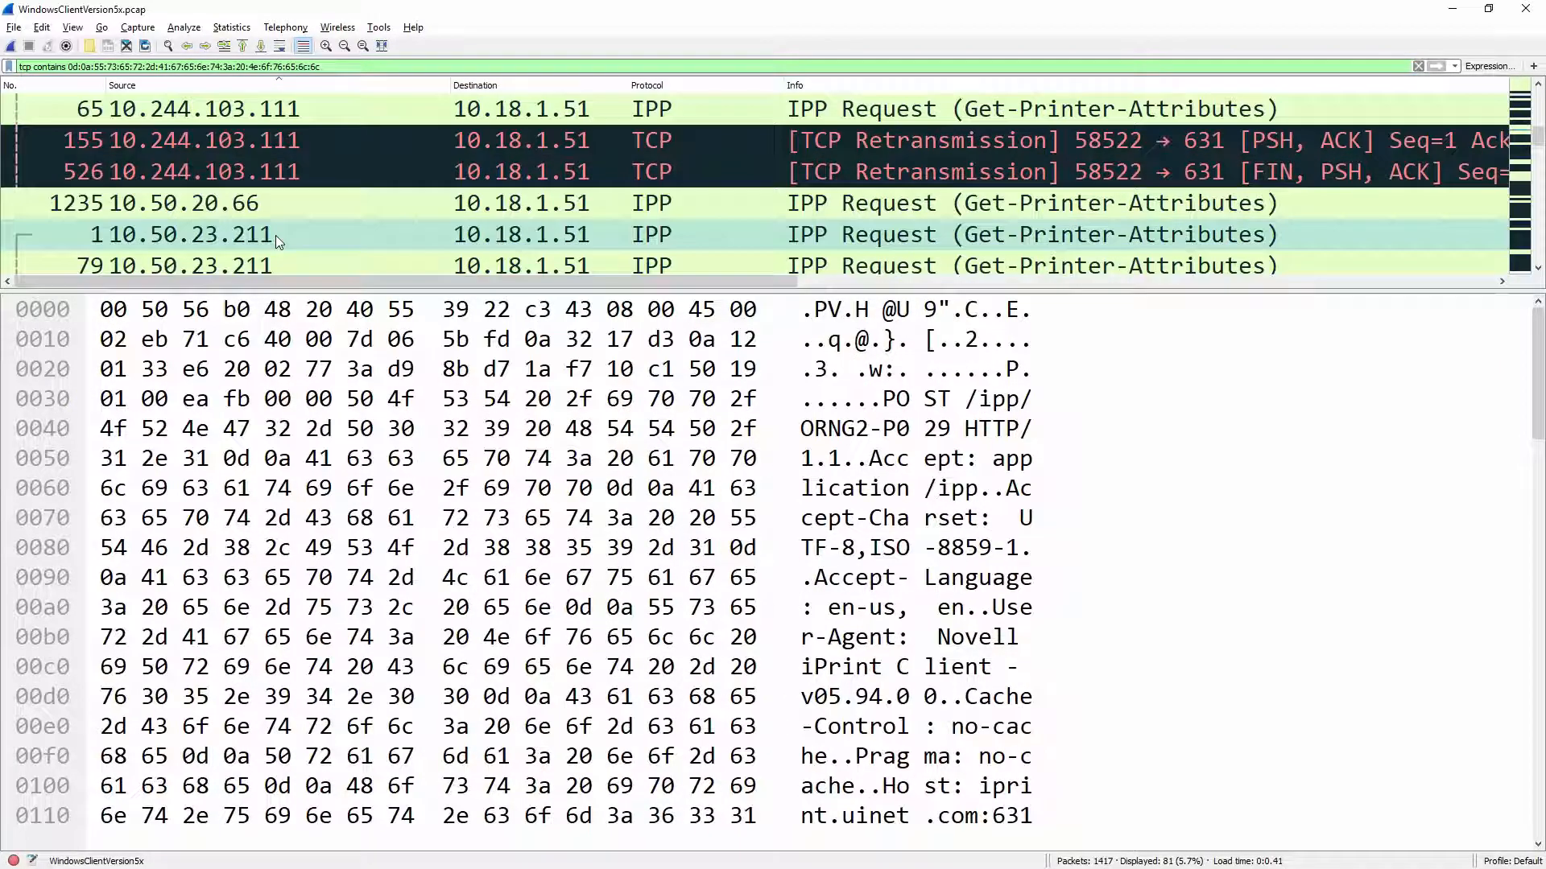
pyautogui.press('Down')
pyautogui.press('Down')
pyautogui.press('Down')
pyautogui.press('Down')
pyautogui.press('Down')
pyautogui.press('Down')
pyautogui.press('Down')
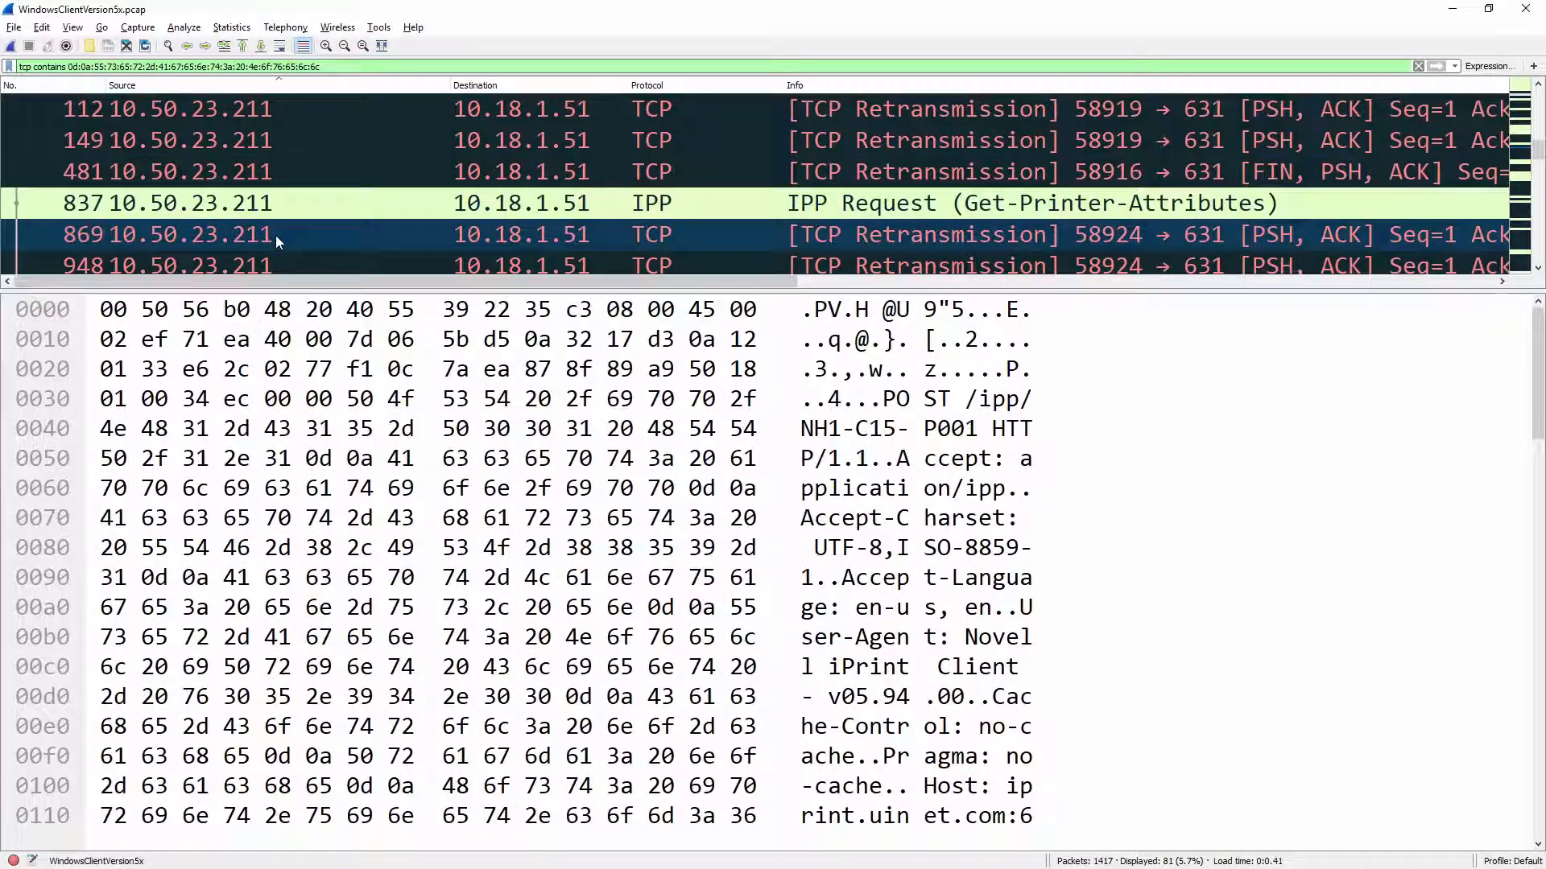
pyautogui.press('Down')
pyautogui.press('Down')
pyautogui.press('Down')
pyautogui.press('Down')
pyautogui.press('Down')
pyautogui.press('Down')
pyautogui.press('Down')
pyautogui.press('Down')
pyautogui.press('Down')
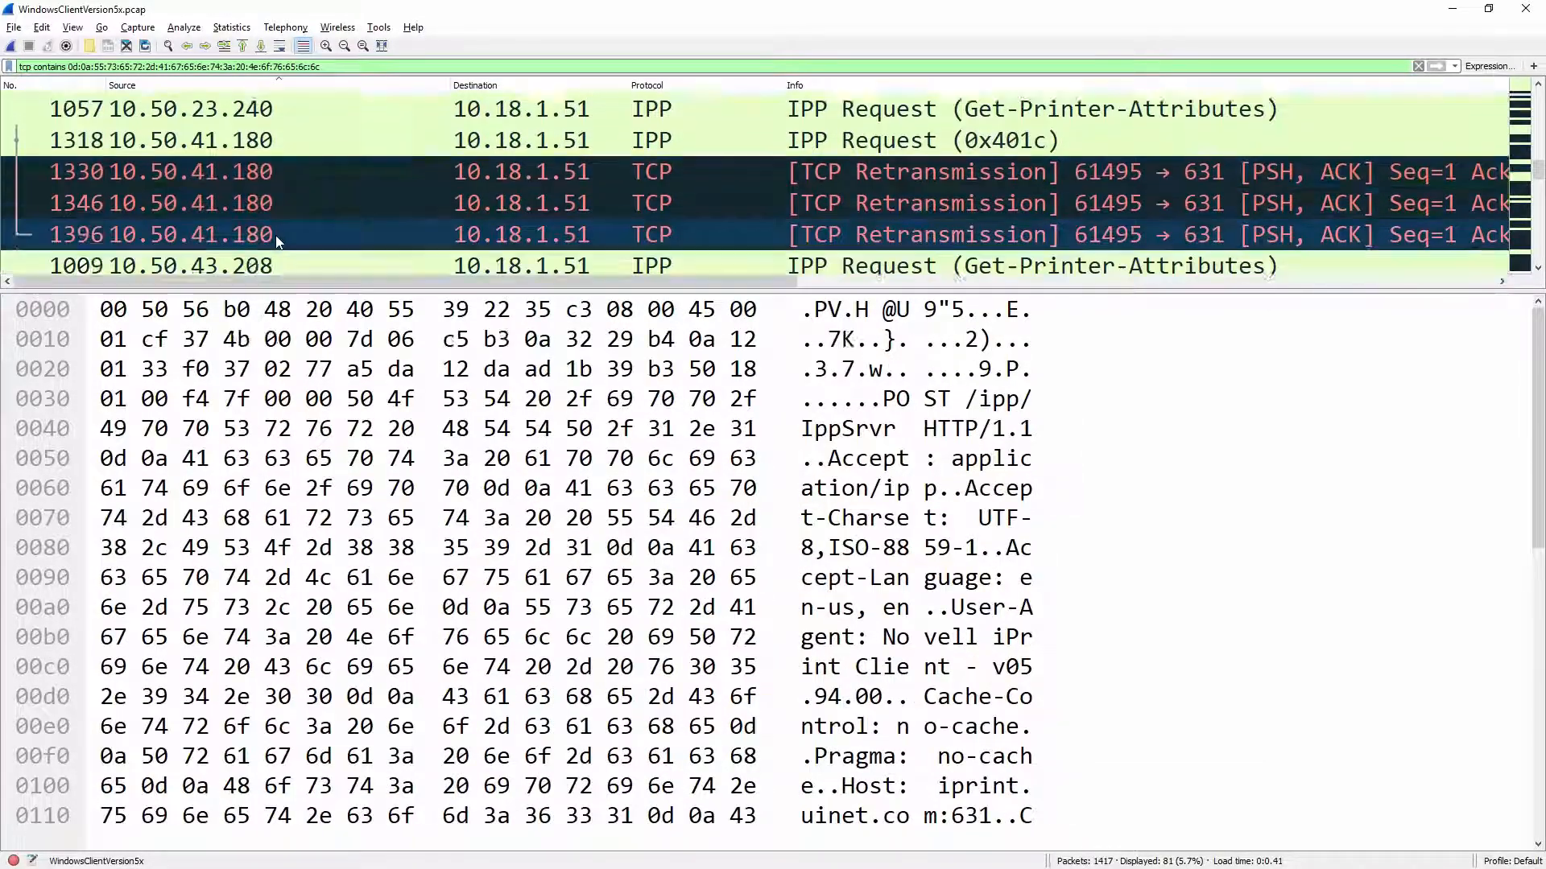
# - Check the User-Agent in the packets down to packet 160, and return to packet 66 from 10.51.1.200 to read its iPrint Client version
pyautogui.press('Down')
pyautogui.press('Down')
pyautogui.press('Down')
pyautogui.press('Down')
pyautogui.press('Down')
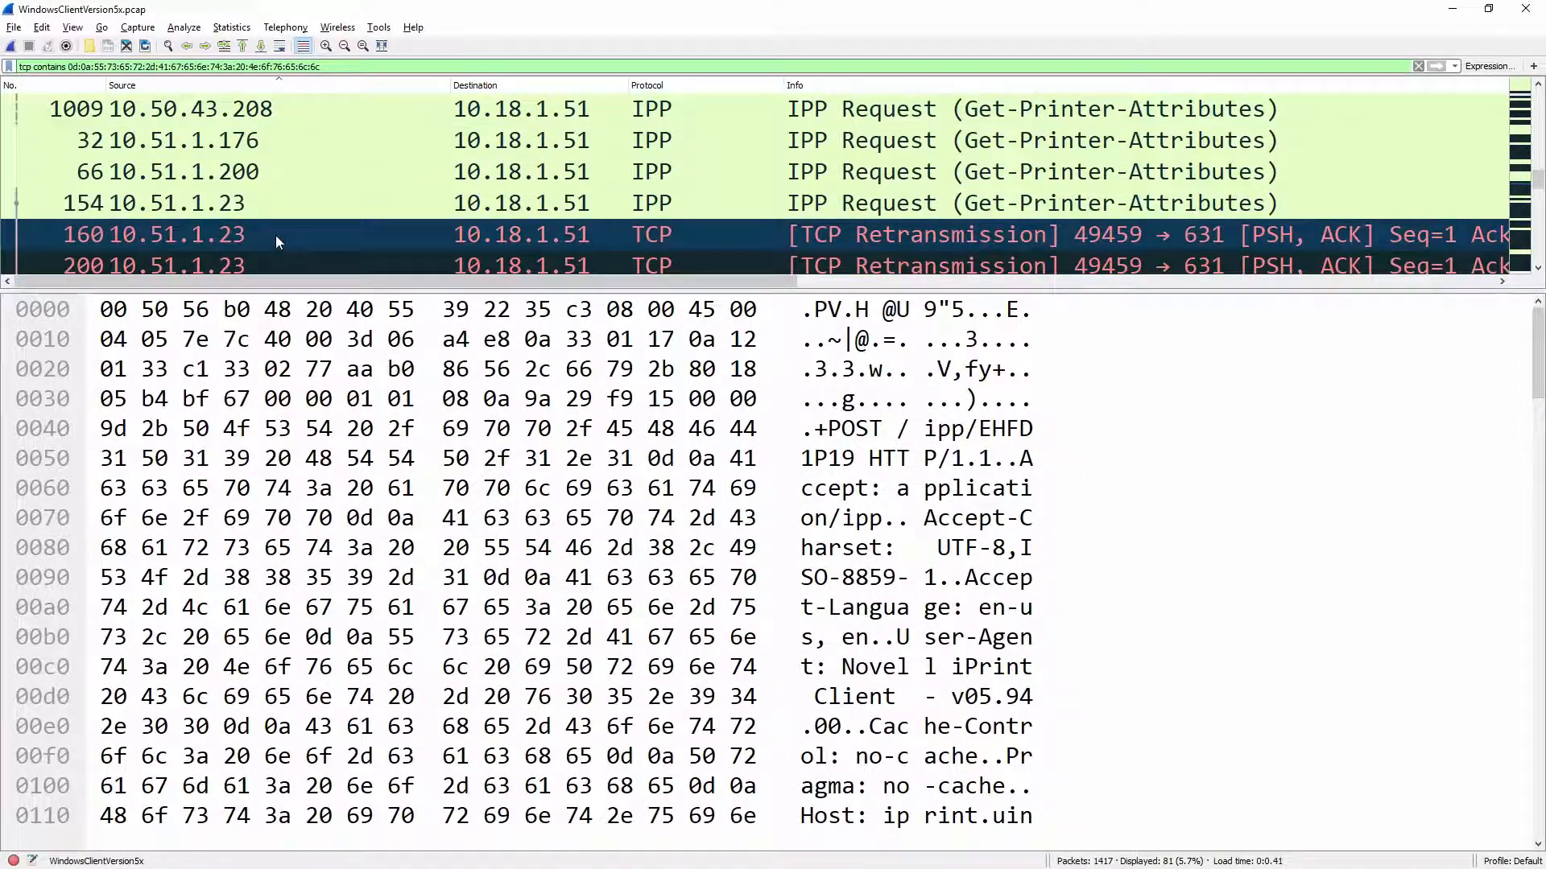
pyautogui.press('Up')
pyautogui.press('Up')
pyautogui.click(618, 489)
pyautogui.click(706, 694)
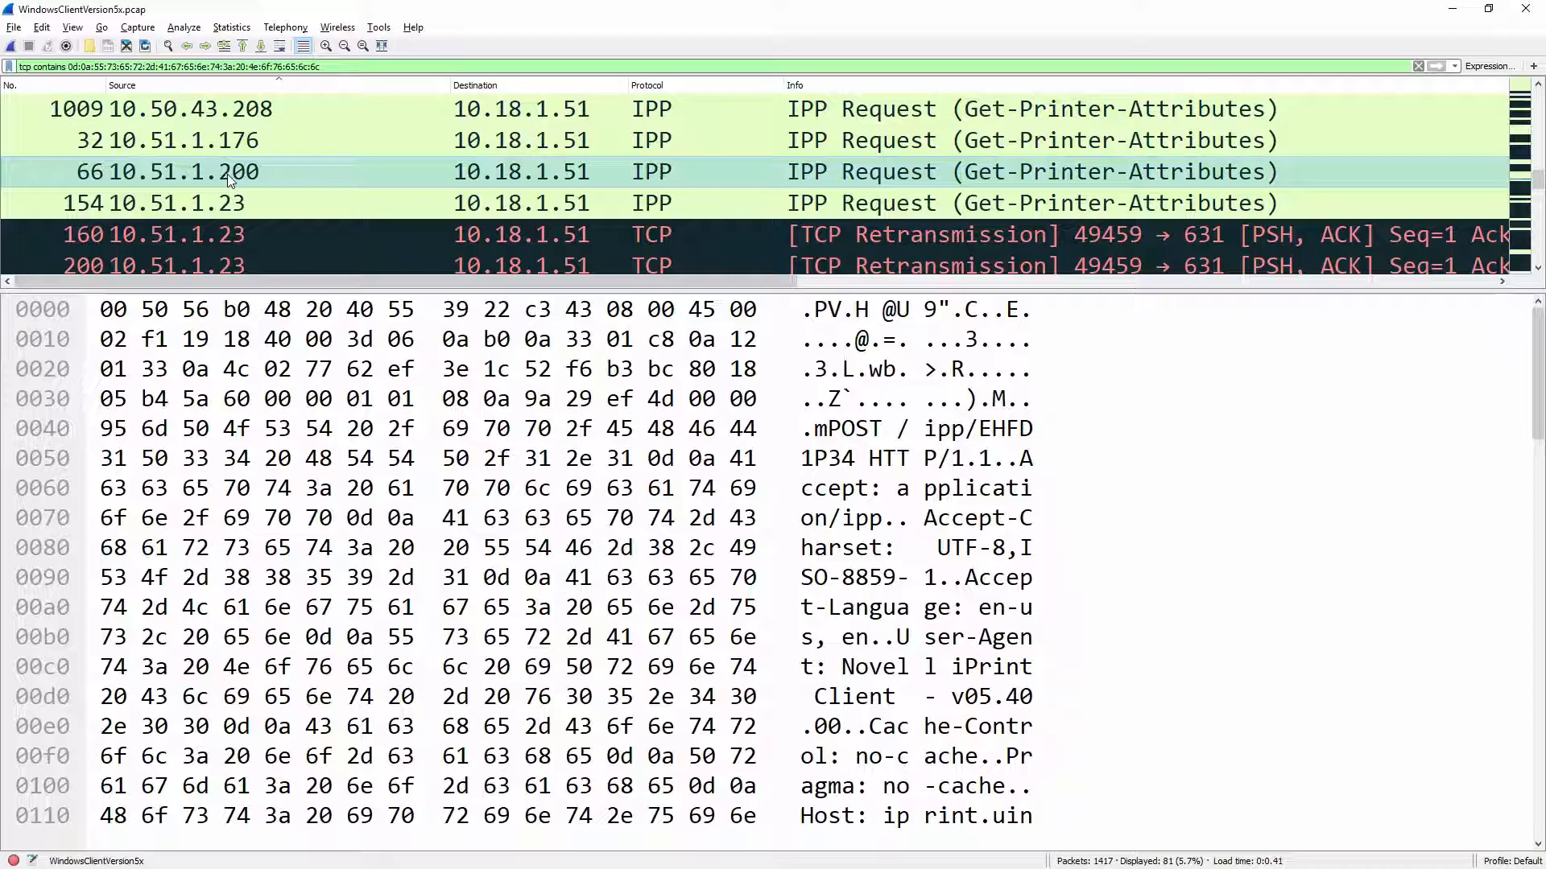
# - Continue through the list from packet 154 to the last packet, 1295 from 10.52.1.27, reading the iPrint Client version in each one's bytes
pyautogui.press('Down')
pyautogui.press('Down')
pyautogui.press('Down')
pyautogui.press('Down')
pyautogui.press('Down')
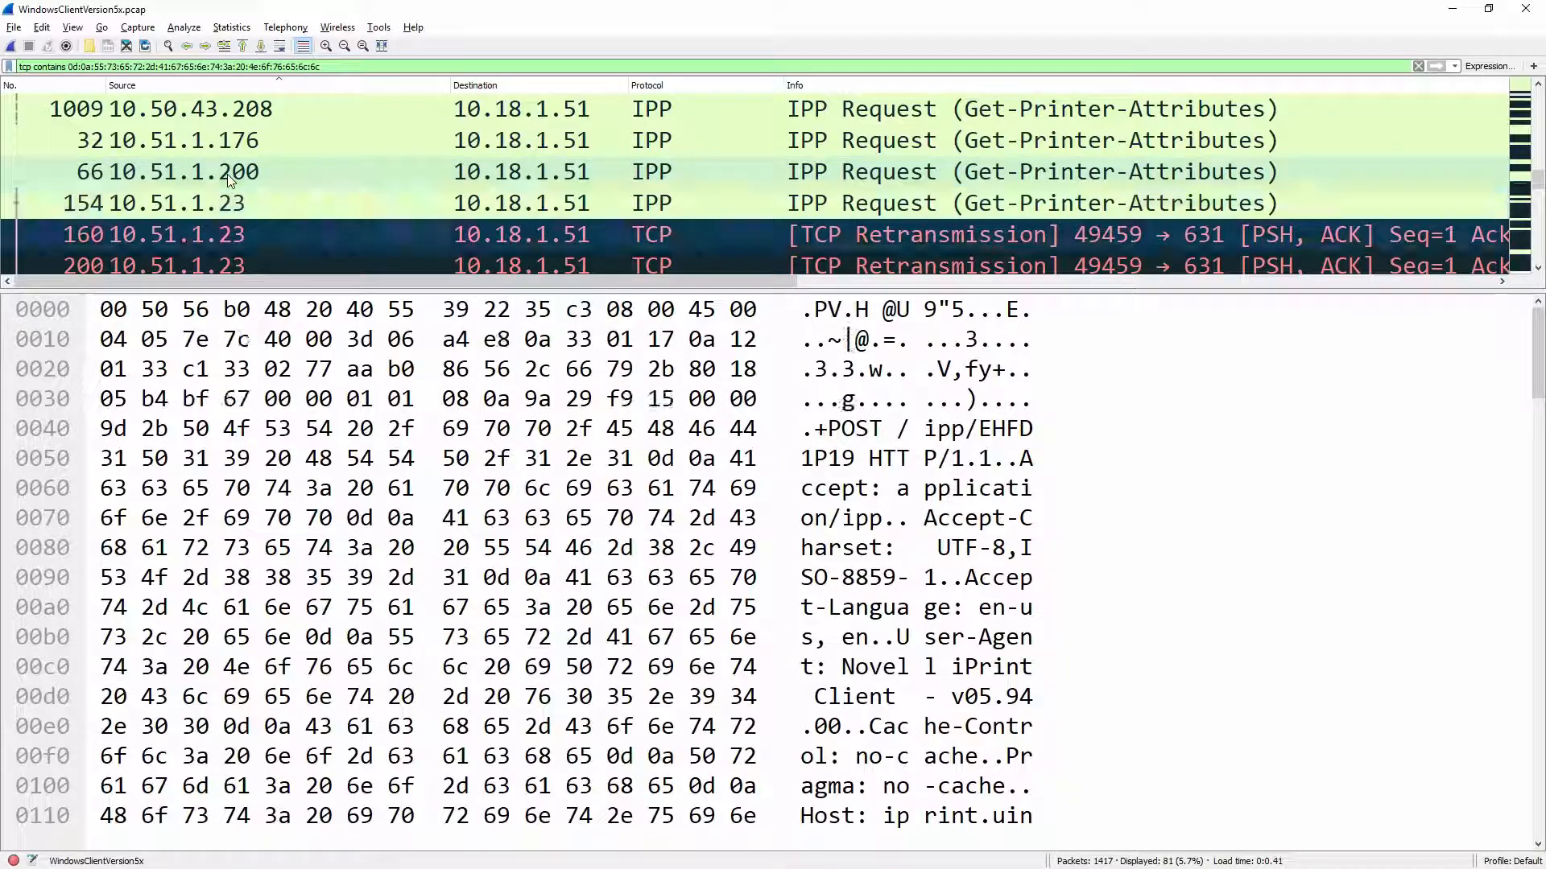
pyautogui.press('Down')
pyautogui.press('Down')
pyautogui.press('Down')
pyautogui.press('Down')
pyautogui.press('Down')
pyautogui.press('Down')
pyautogui.press('Down')
pyautogui.press('Down')
pyautogui.press('Down')
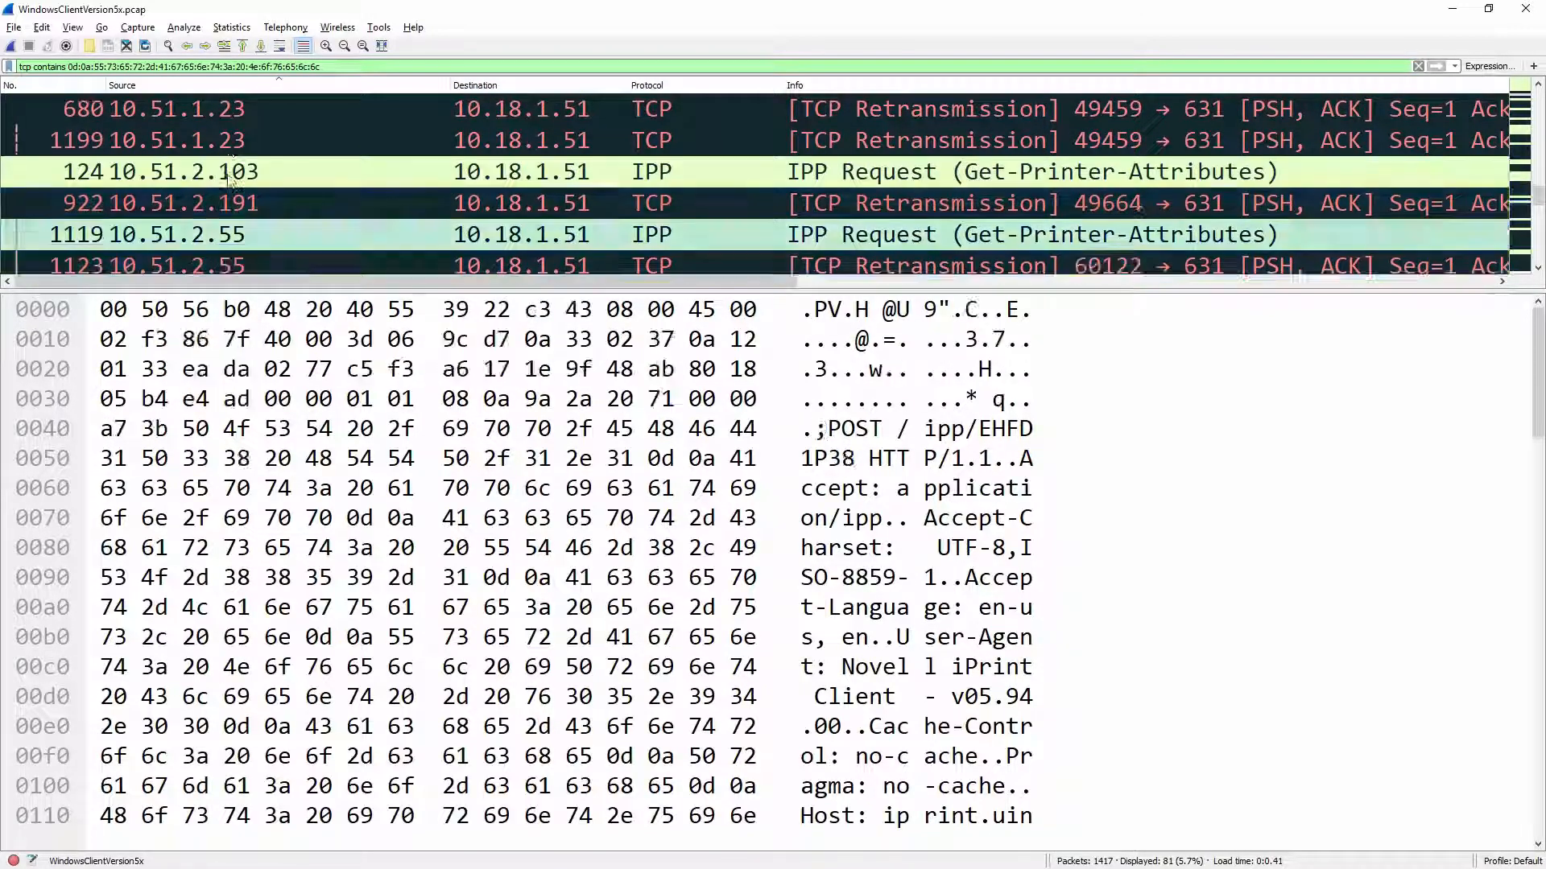
pyautogui.press('Down')
pyautogui.press('Down')
pyautogui.press('Down')
pyautogui.press('Down')
pyautogui.press('Down')
pyautogui.press('Down')
pyautogui.press('Down')
pyautogui.press('Down')
pyautogui.press('Down')
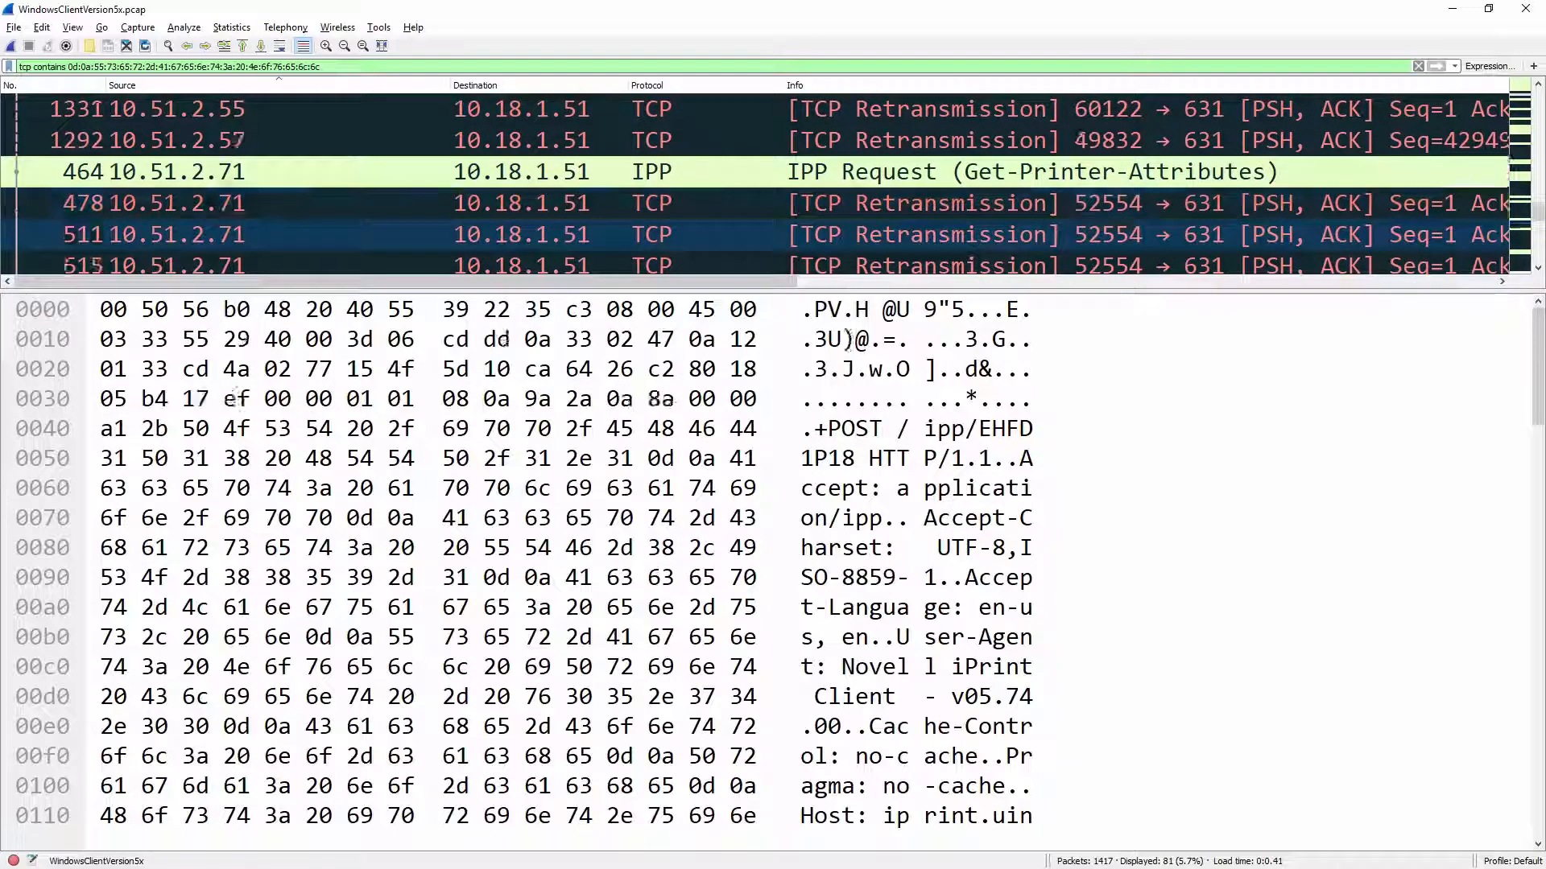
pyautogui.press('Down')
pyautogui.press('Down')
pyautogui.press('Down')
pyautogui.press('Down')
pyautogui.press('Down')
pyautogui.press('Down')
pyautogui.press('Down')
pyautogui.press('Down')
pyautogui.press('Down')
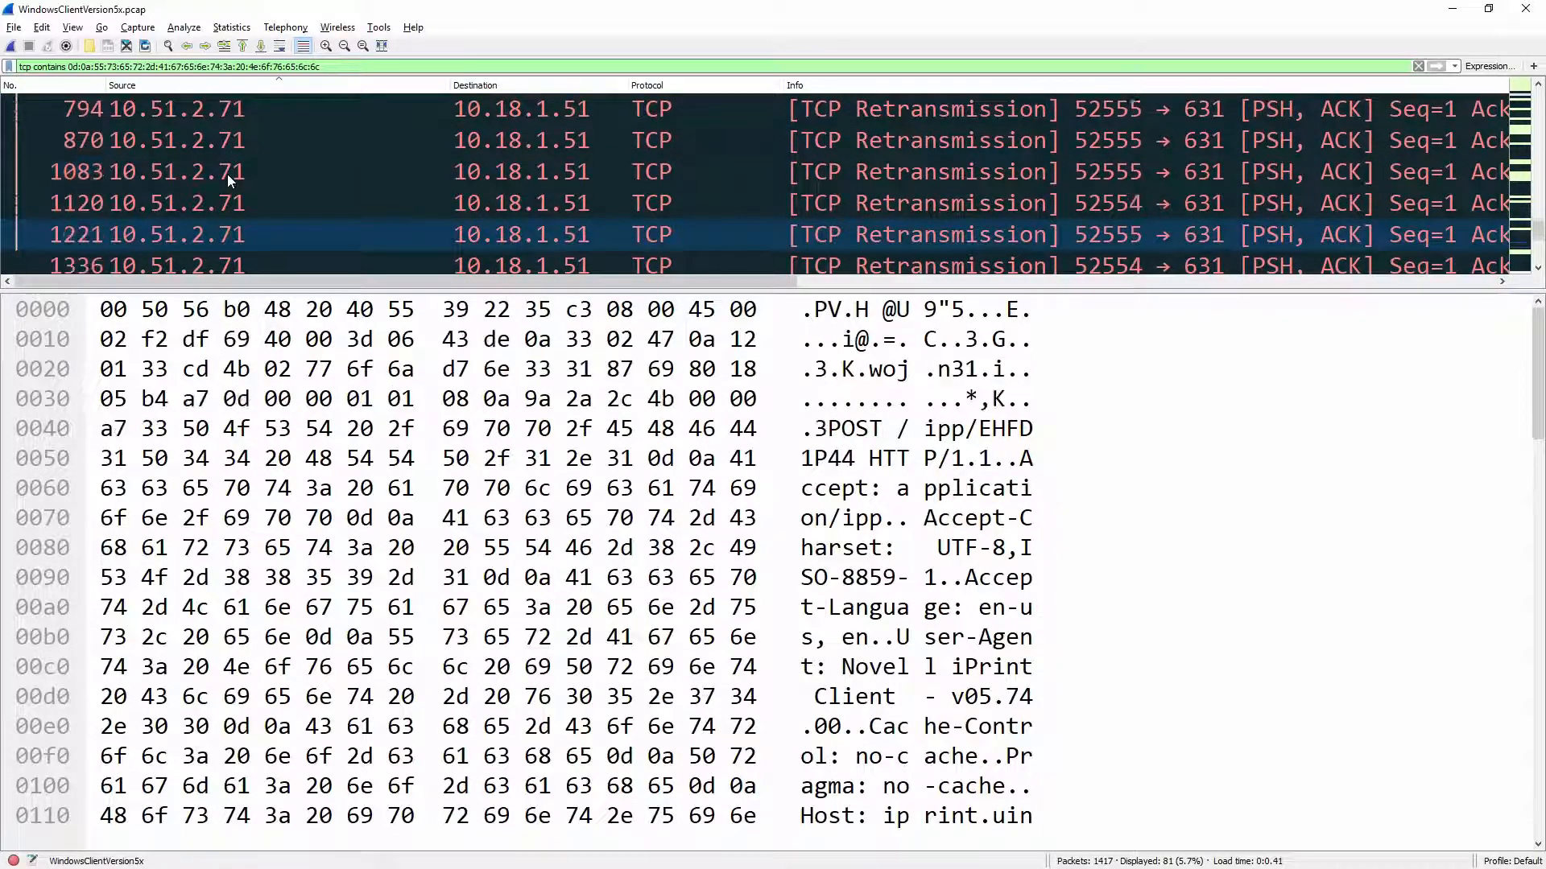
pyautogui.press('Down')
pyautogui.press('Down')
pyautogui.press('Down')
pyautogui.press('Down')
pyautogui.press('Down')
pyautogui.press('Down')
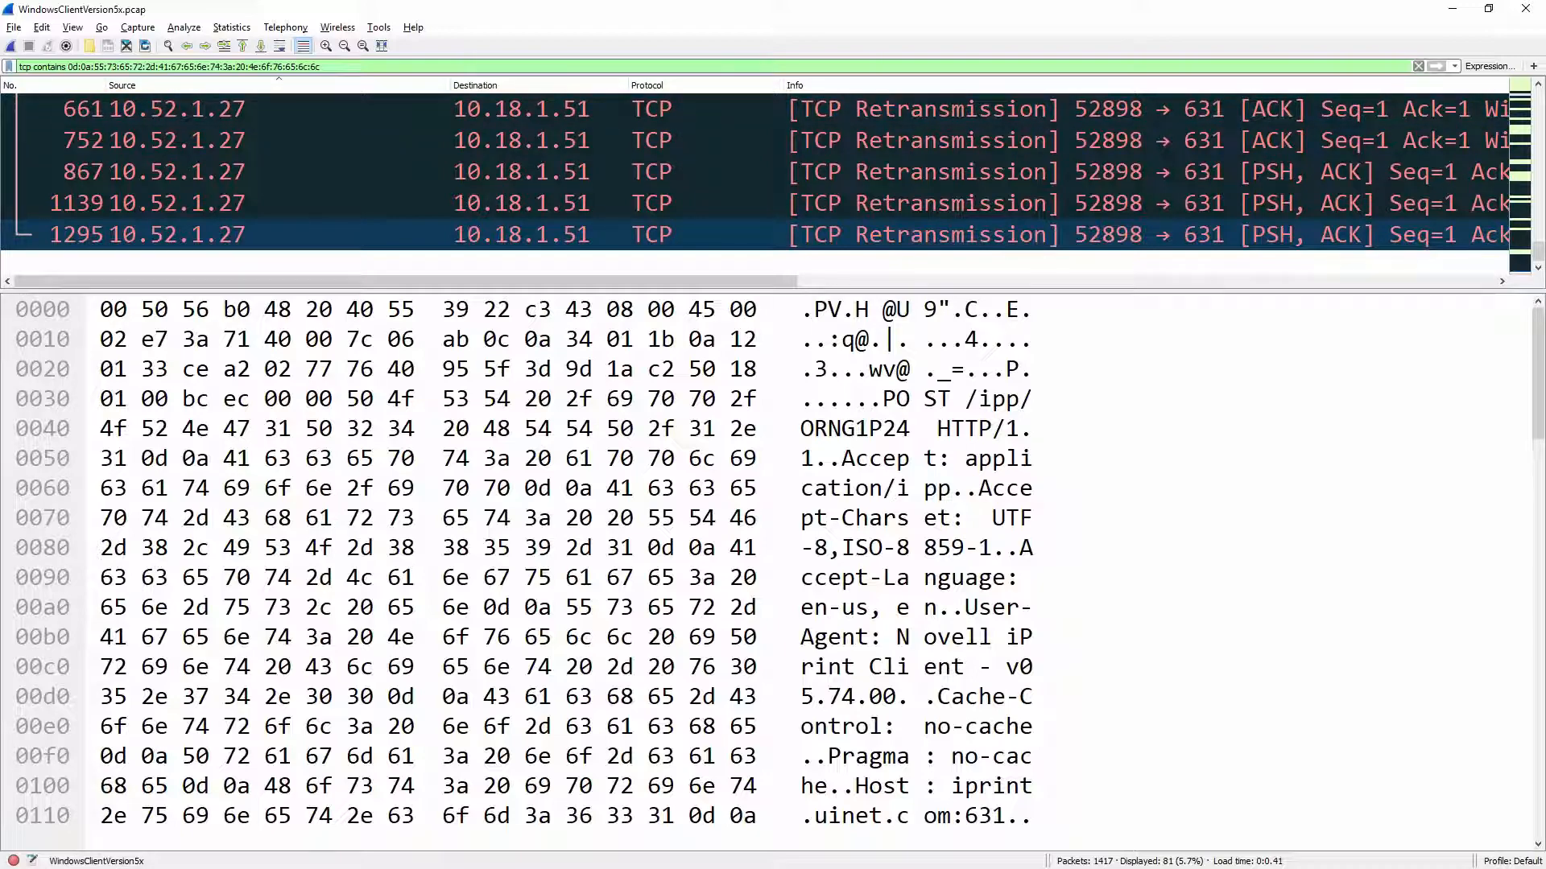
# - In WindowsClientVersion6x.pcap, replace the ipp display filter with tcp contains 0d:0a:55:73:65:72:2d:41:67:65:6e:74:3a:20:4e:6f:76:65:6c:6c and apply it
pyautogui.hotkey('ctrl', '0')
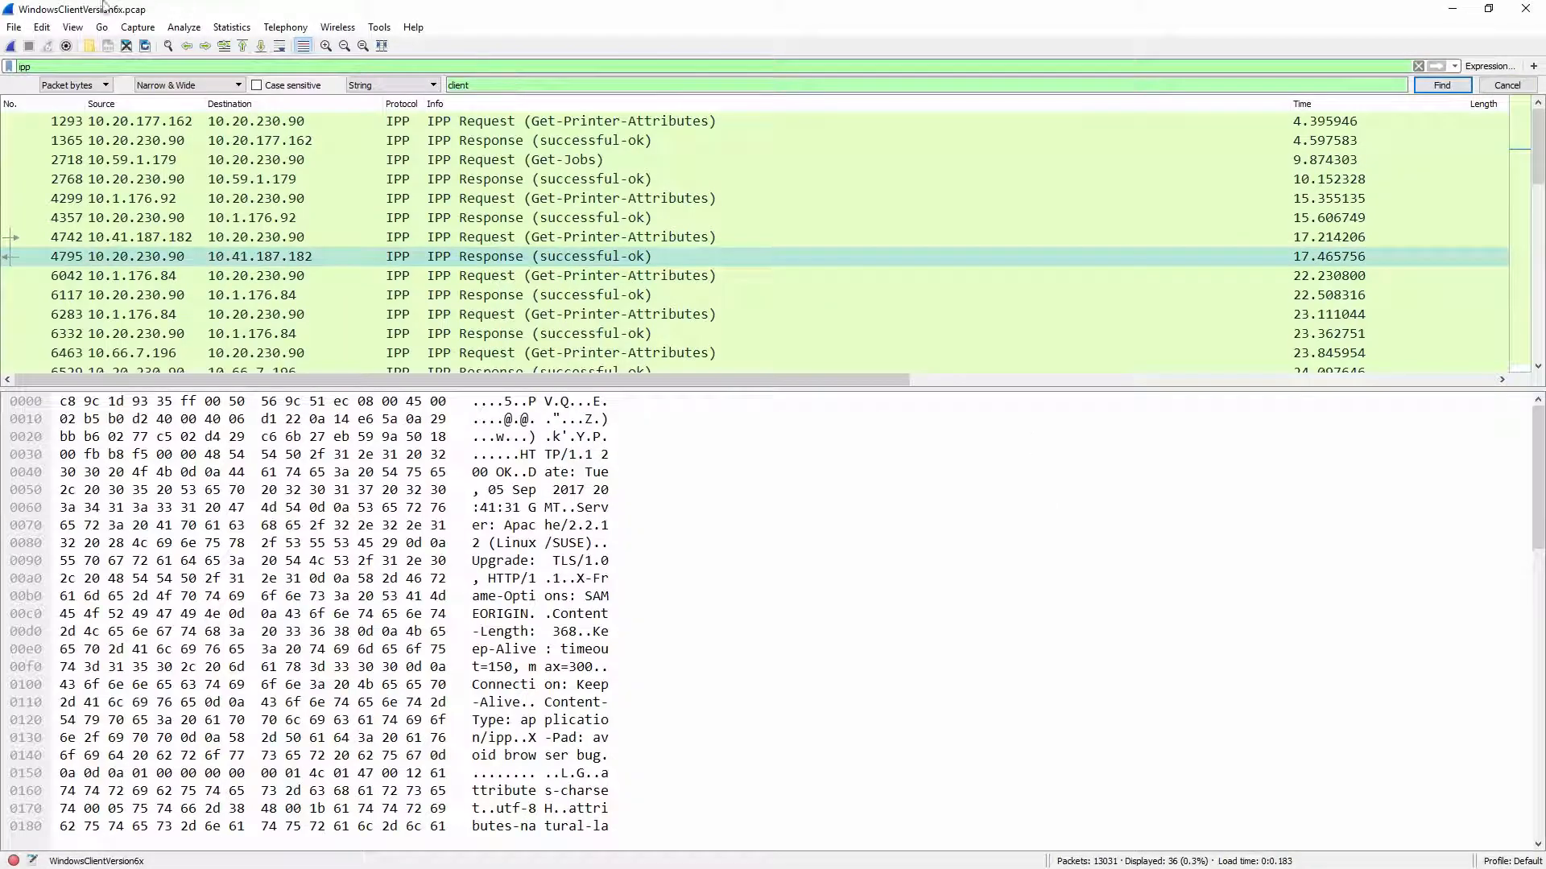
pyautogui.doubleClick(65, 67)
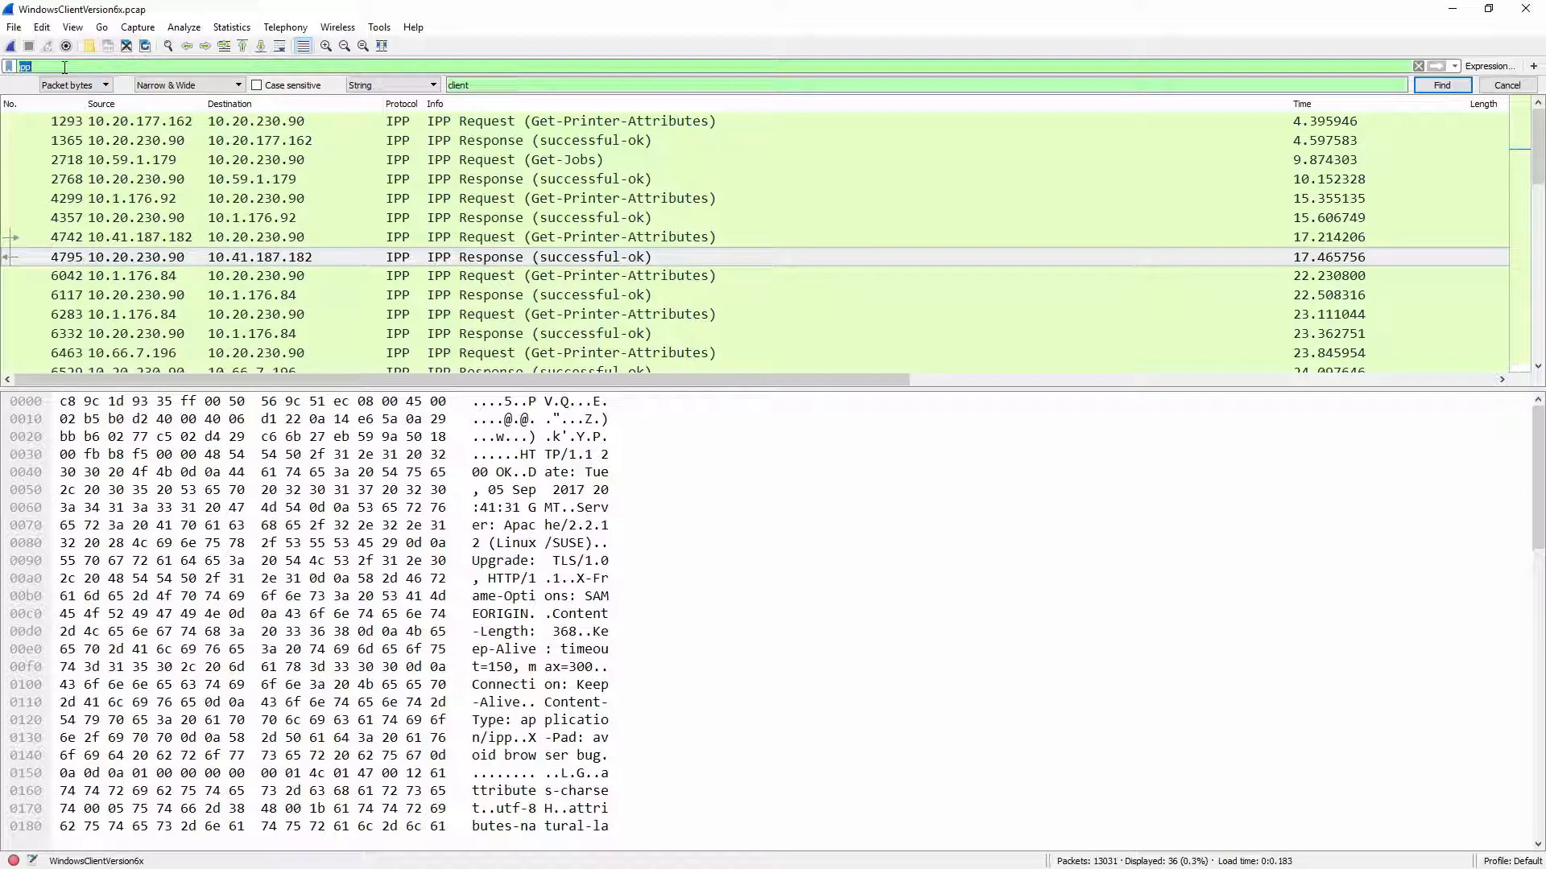
pyautogui.write('tcp contains 0d:0a:55:73:65:72:2d:41:67:65:6e:74:3a:20:4e:6f:76:65:6c:6c')
pyautogui.press('Return')
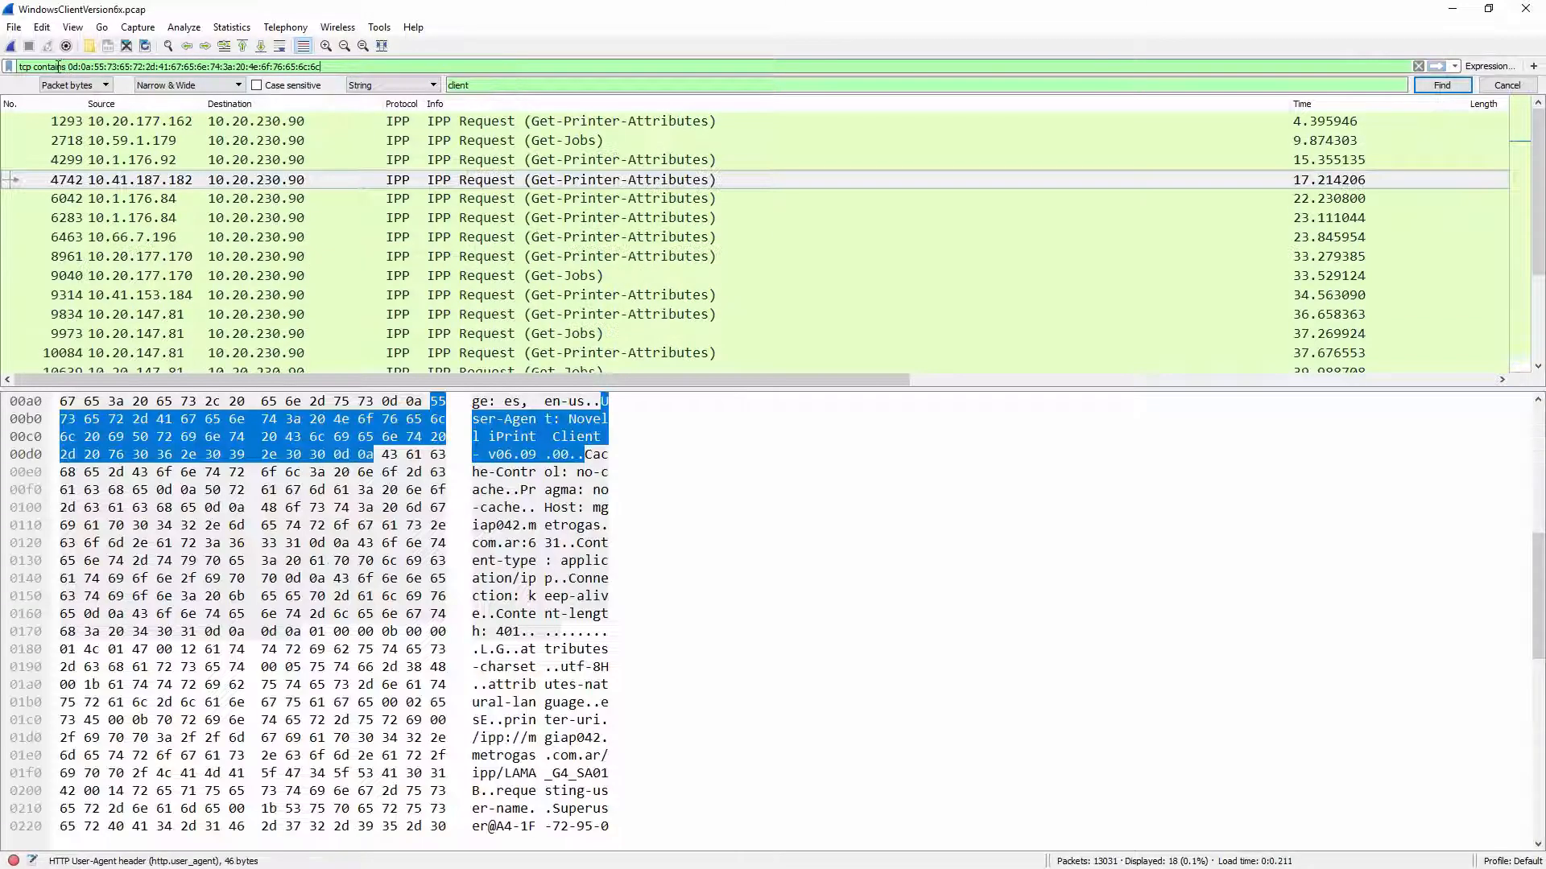
# - Enlarge the text and fit the No. and Source columns to their contents so full packet numbers and addresses show
pyautogui.hotkey('ctrl', '+')
pyautogui.hotkey('ctrl', '+')
pyautogui.hotkey('ctrl', '+')
pyautogui.hotkey('ctrl', '+')
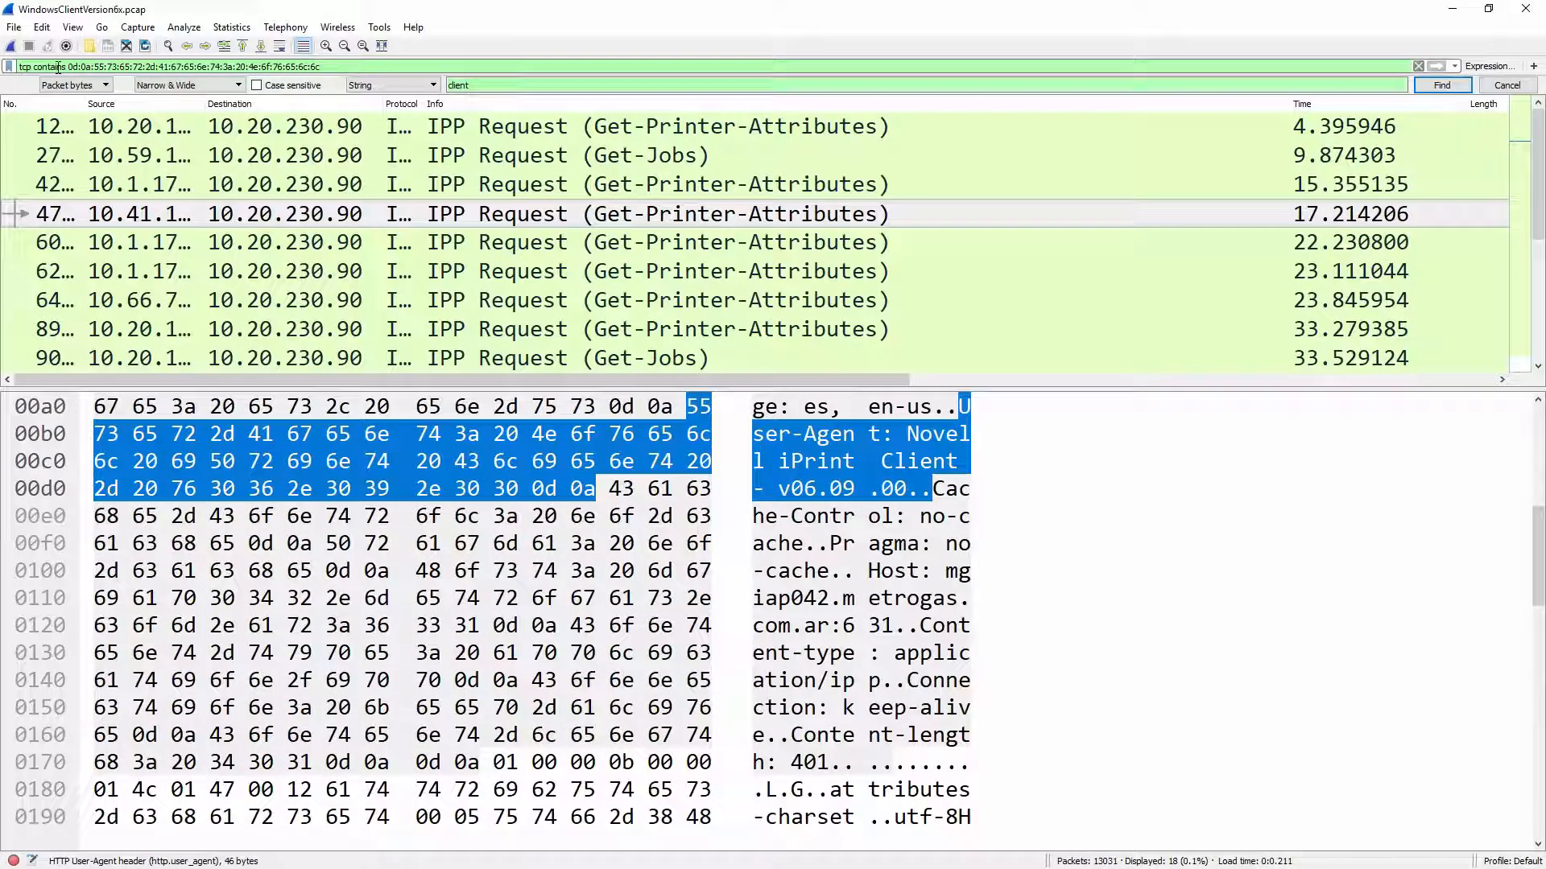
pyautogui.doubleClick(87, 104)
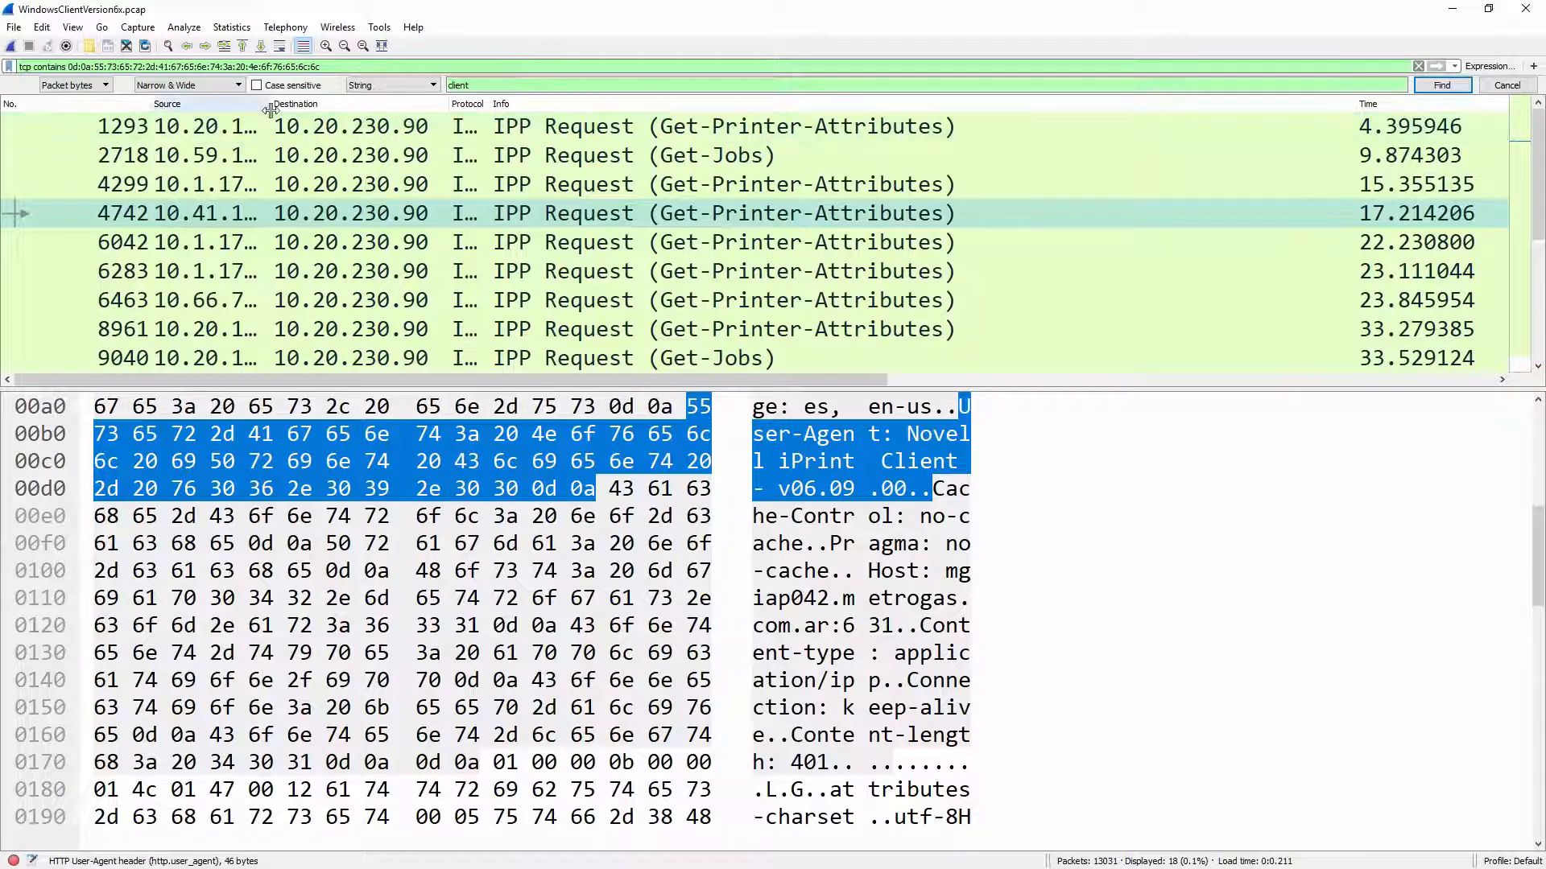
pyautogui.doubleClick(268, 105)
# - Sort the packets by source and check the iPrint Client version in packets 6042, 6283 and 4299 at the start of the list
pyautogui.click(277, 105)
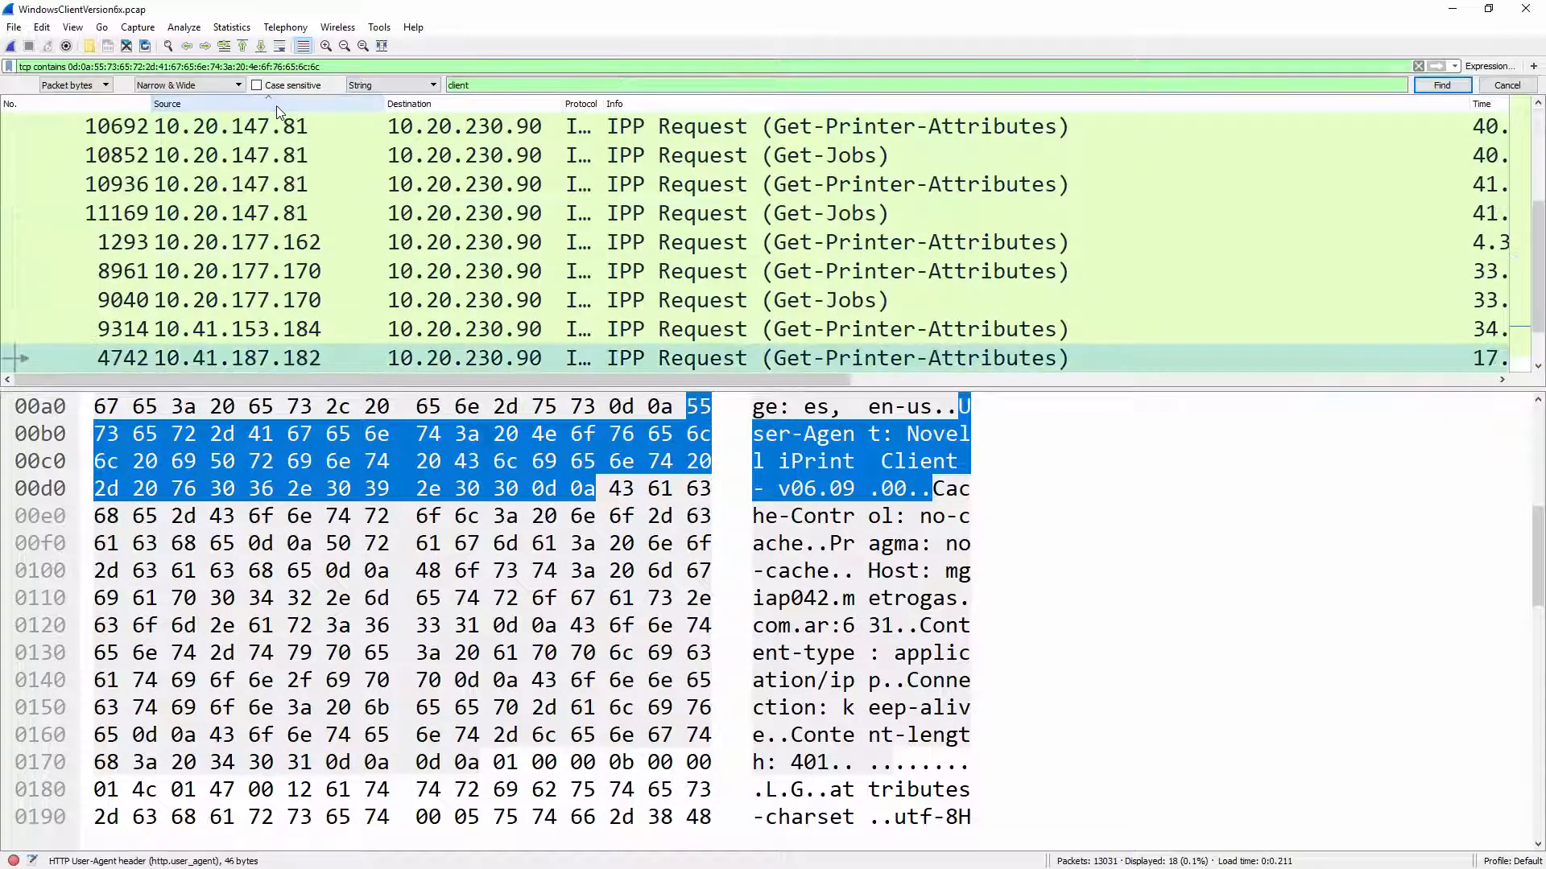
pyautogui.scroll(2, 292, 170)
pyautogui.click(277, 129)
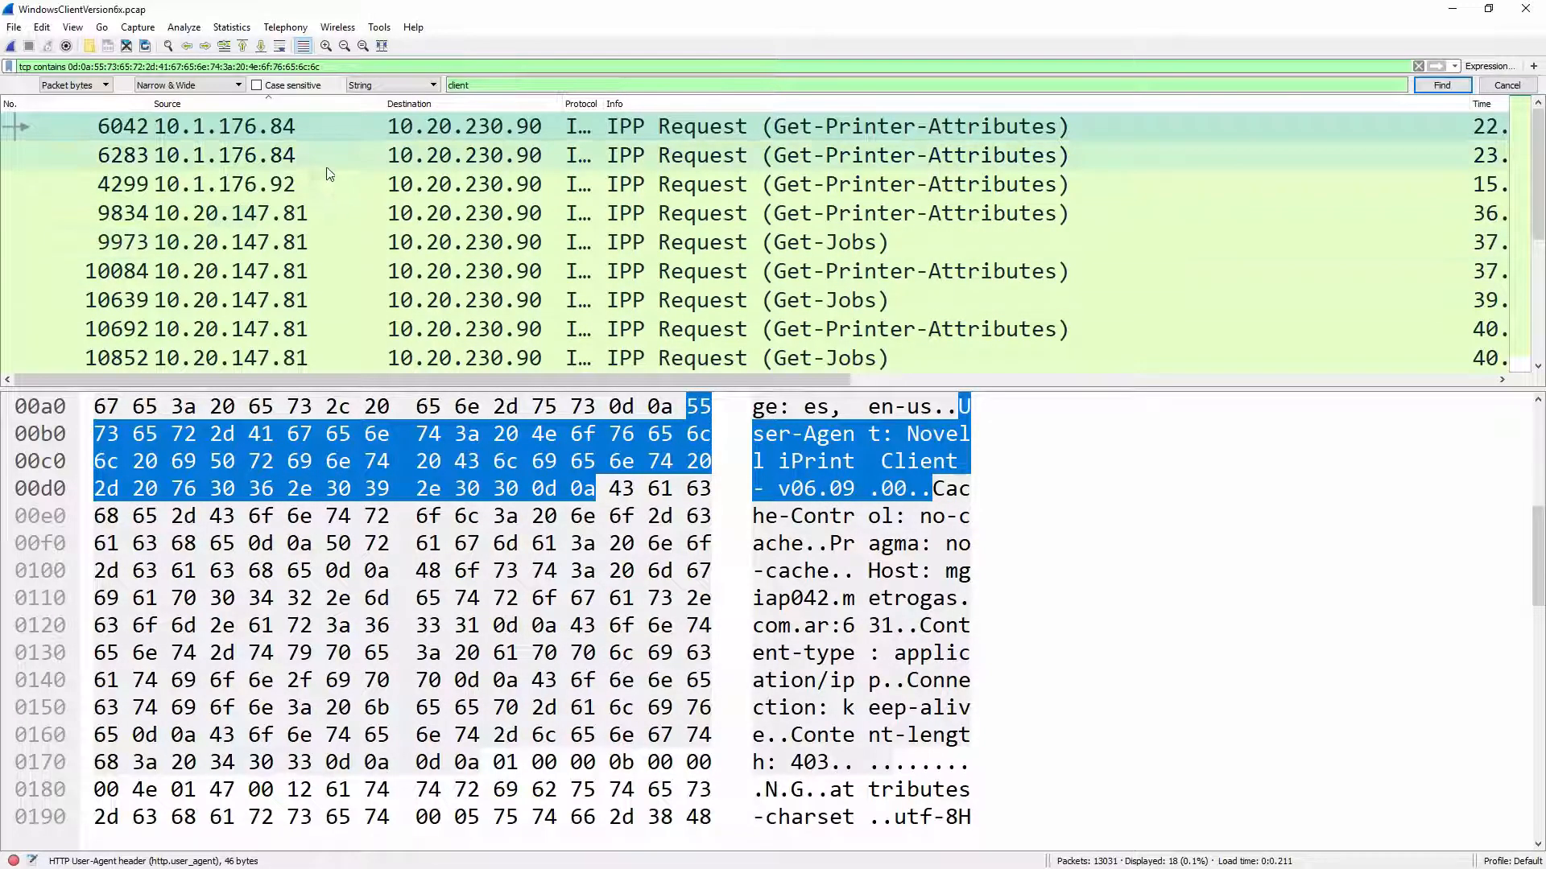
pyautogui.click(294, 161)
pyautogui.press('Down')
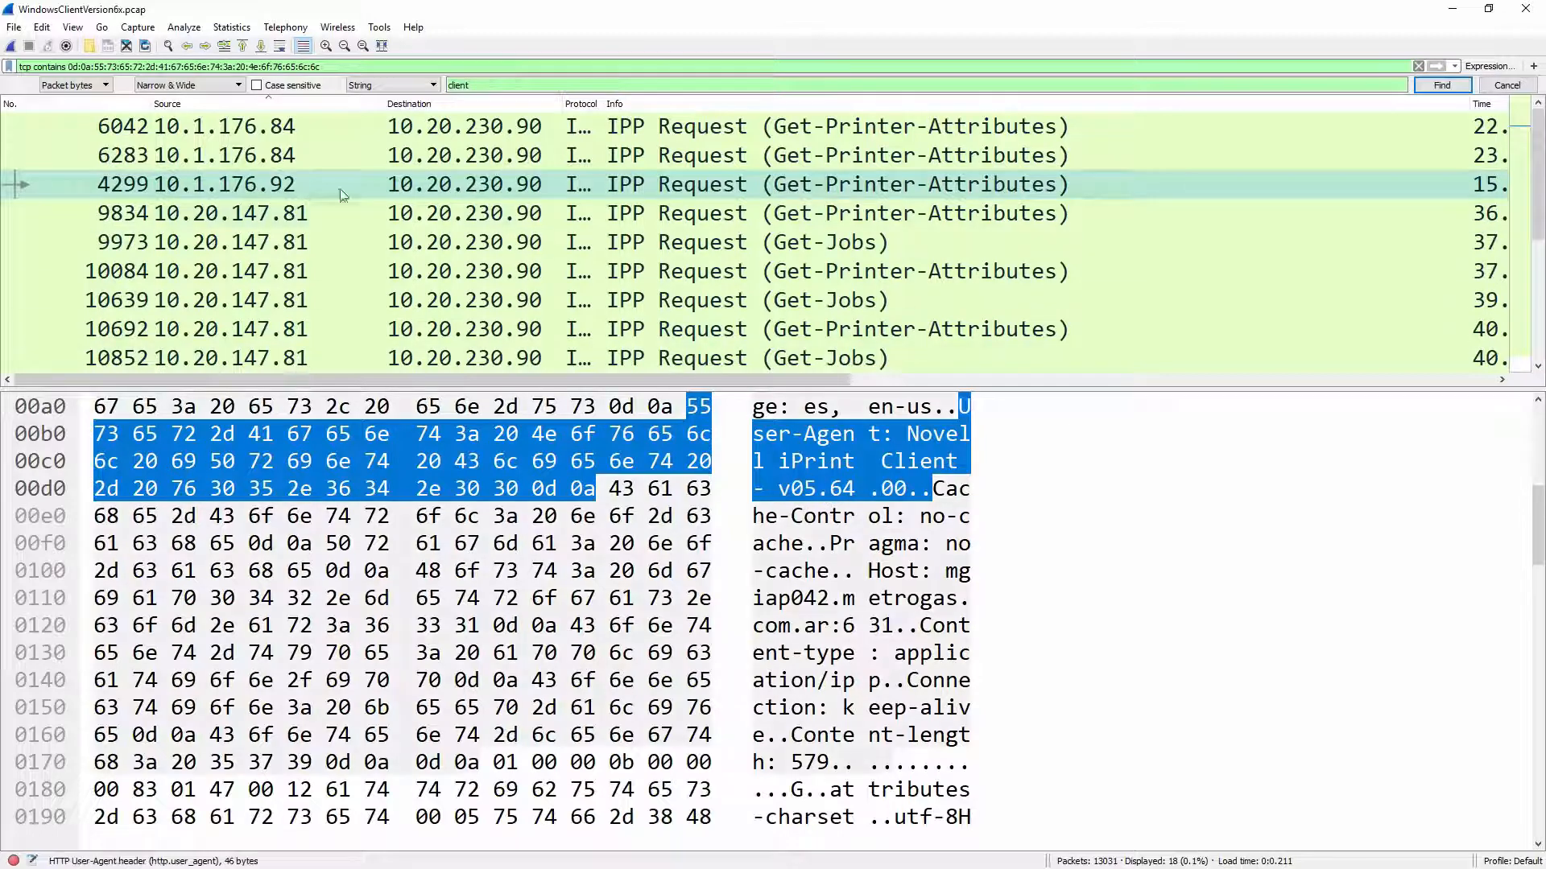
# - Examine the User-Agent of each packet from 9834 to the last one, 6463 from 10.66.7.196, for the iPrint Client version
pyautogui.click(284, 215)
pyautogui.press('Down')
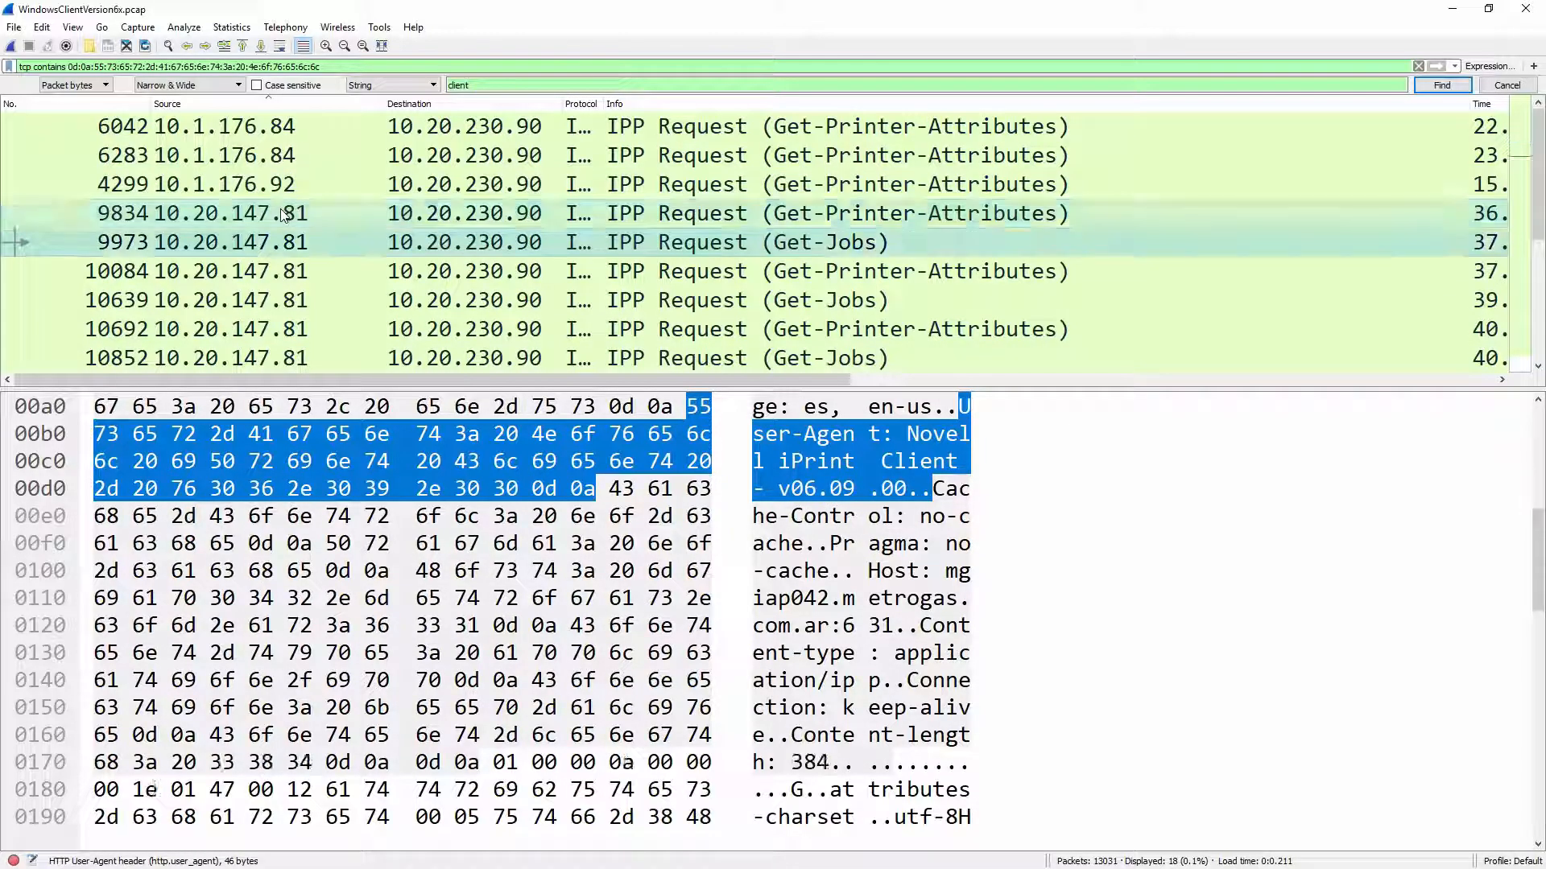
pyautogui.press('Down')
pyautogui.press('Down')
pyautogui.press('Down')
pyautogui.press('Down')
pyautogui.press('Down')
pyautogui.press('Down')
pyautogui.press('Down')
pyautogui.press('Down')
pyautogui.press('Down')
pyautogui.press('Down')
pyautogui.press('Down')
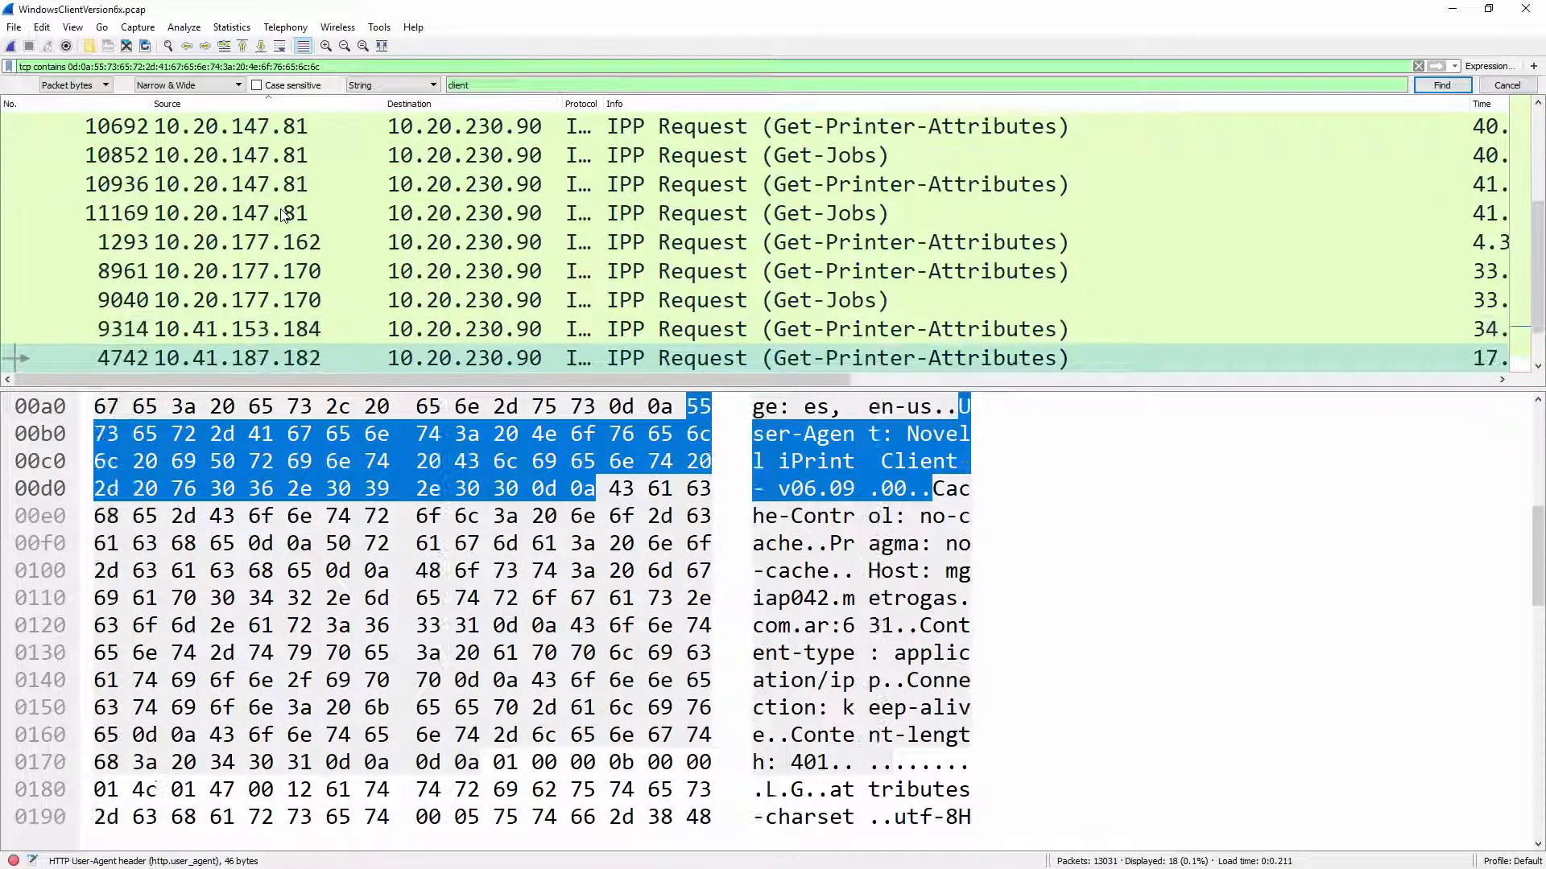
pyautogui.press('Down')
pyautogui.press('Down')
pyautogui.press('Up')
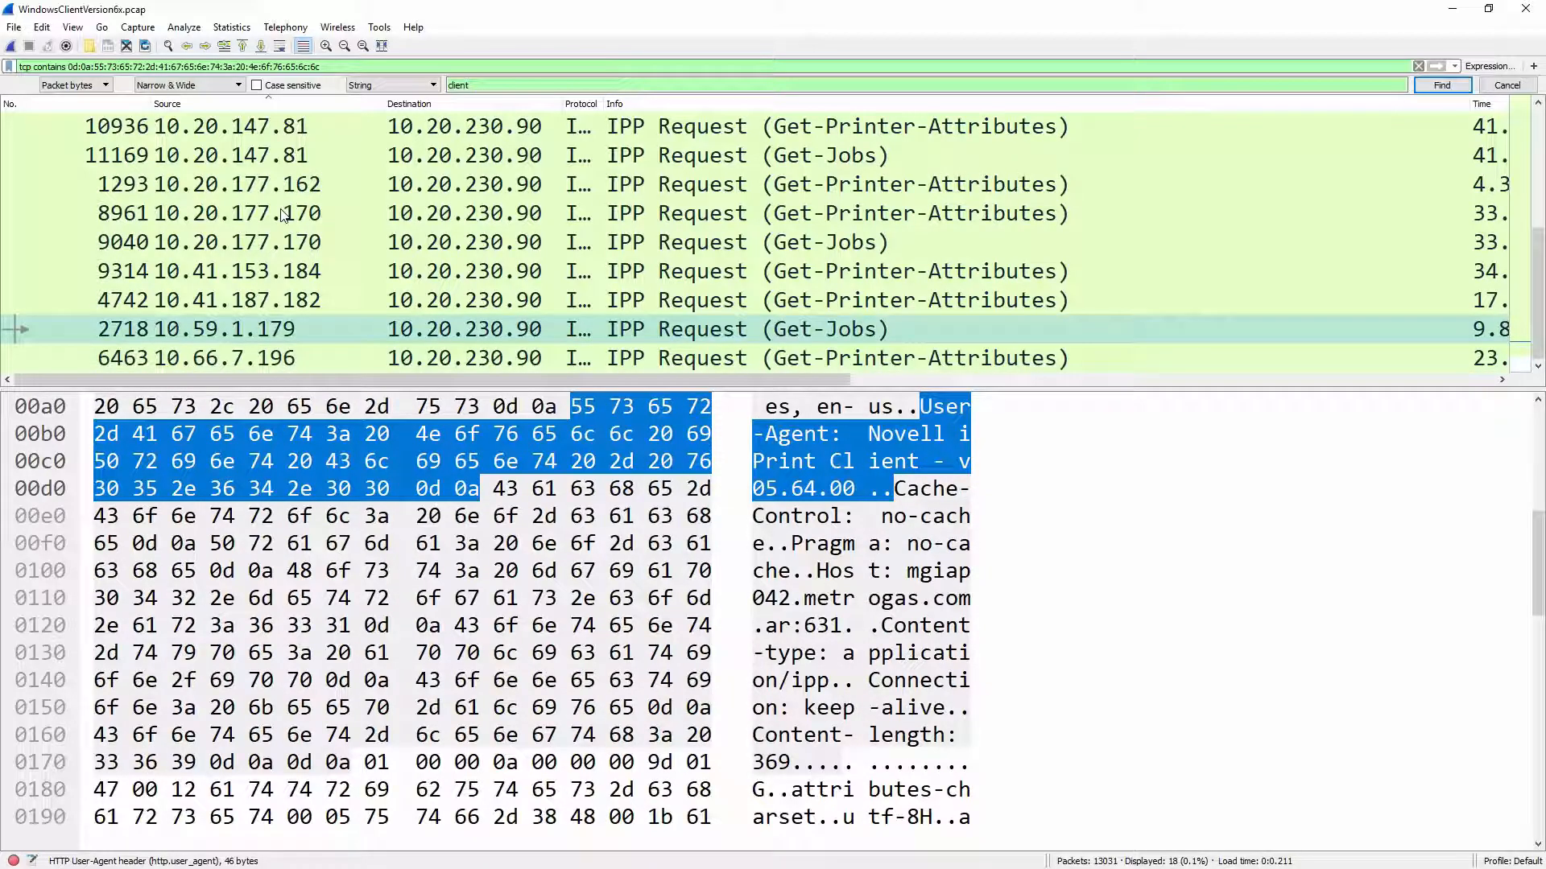
pyautogui.press('Down')
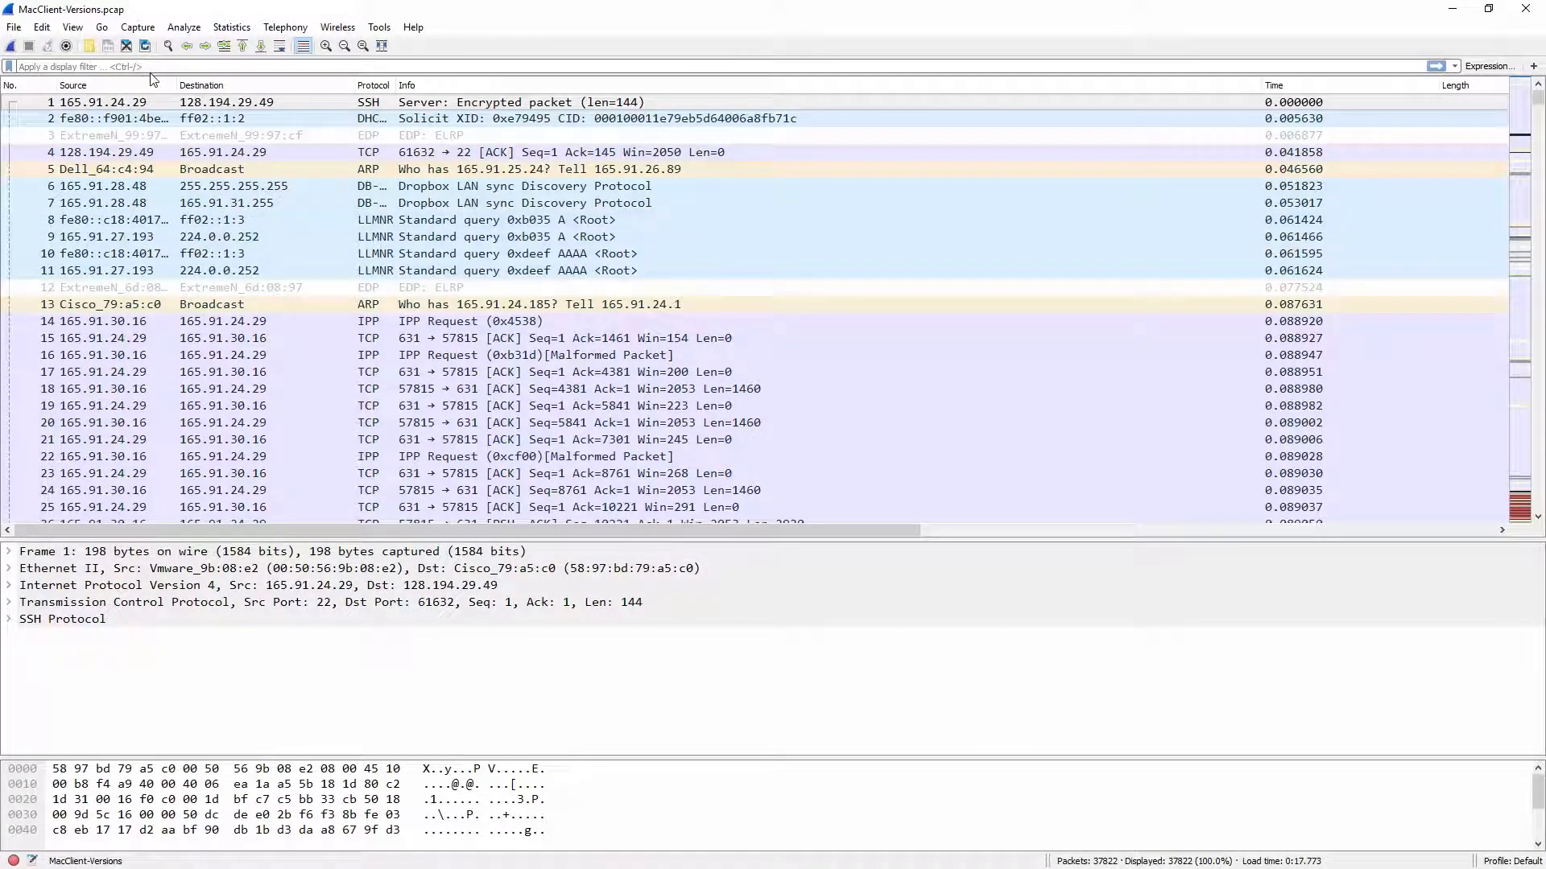
# - Filter MacClient-Versions.pcap with tcp contains 0d:0a:55:73:65:72:2d:41:67:65:6e:74:3a:20:4e:6f:76:65:6c:6c
pyautogui.write('tcp contains 0d:0a:55:73:65:72:2d:41:67:65:6e:74:3a:20:4e:6f:76:65:6c:6c')
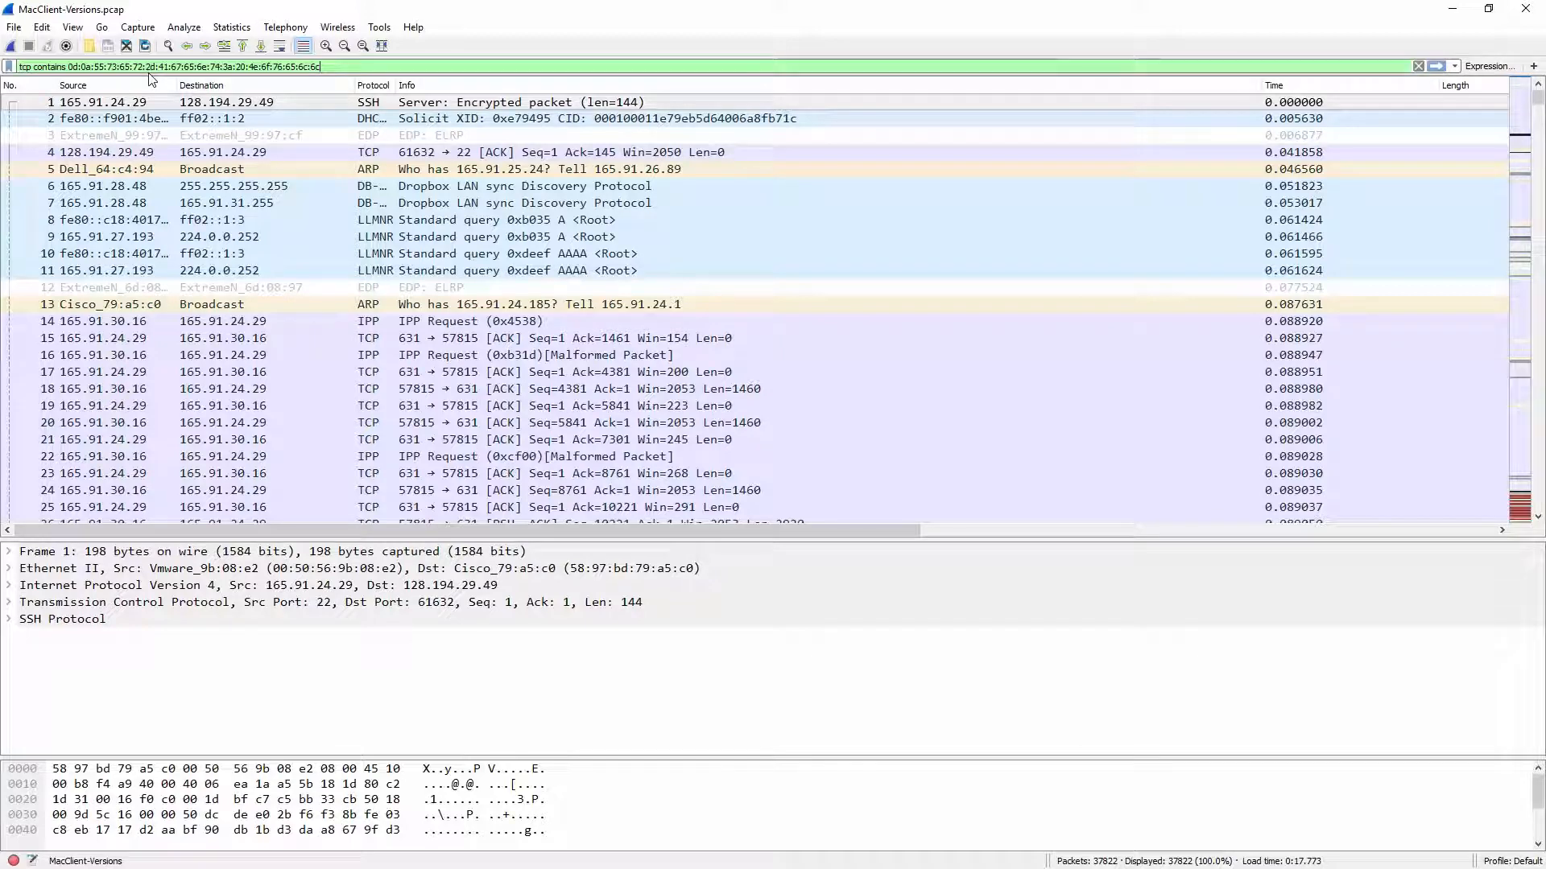
pyautogui.press('Return')
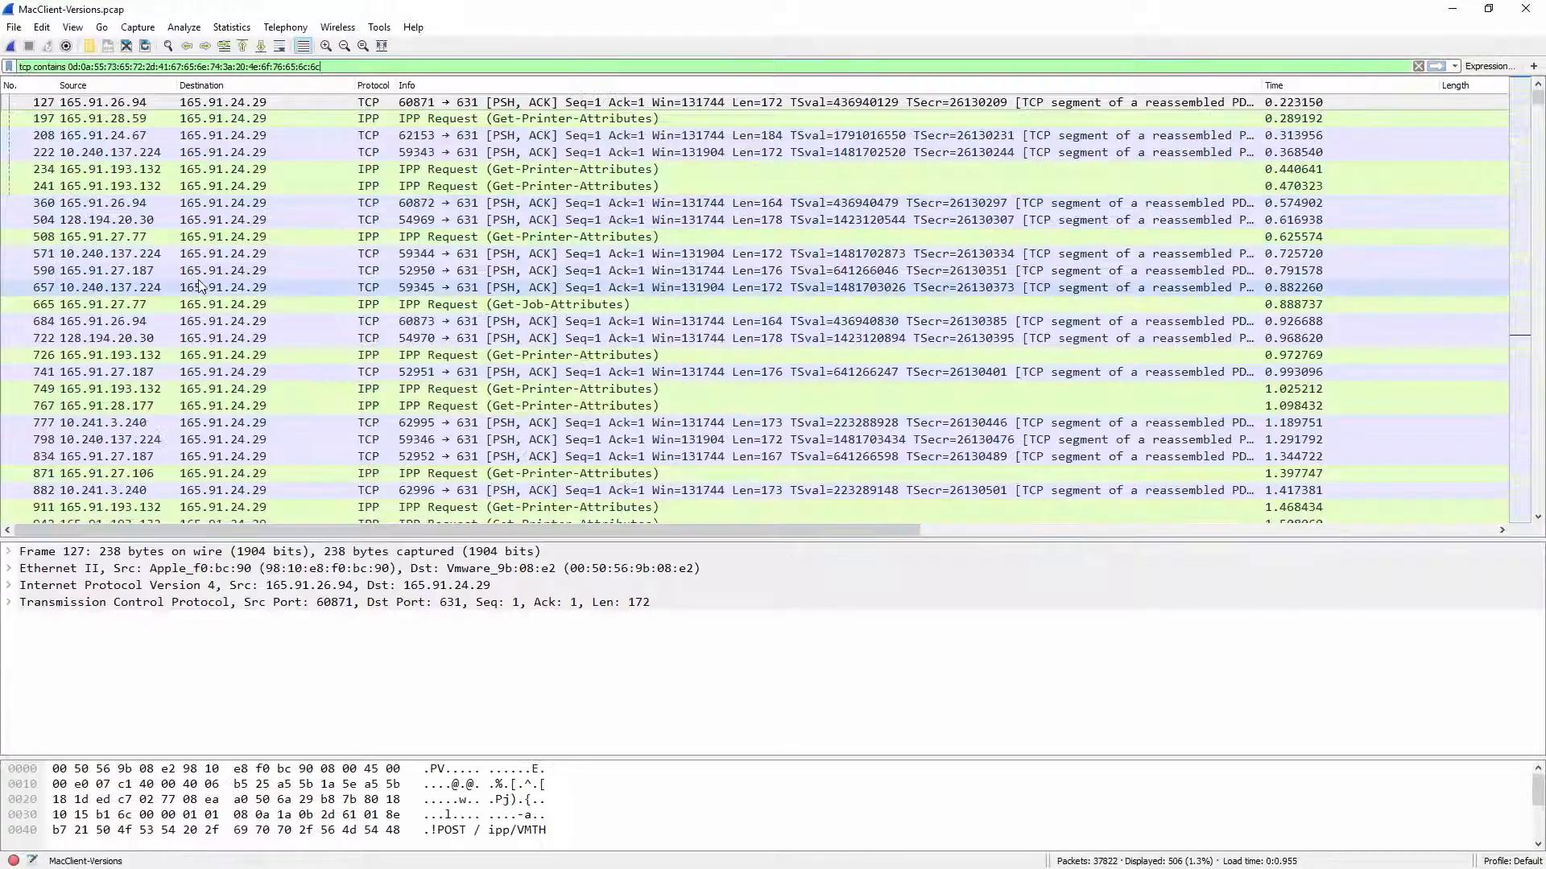
# - Hide the packet details and enlarge the packet bytes area to about two thirds of the window height
pyautogui.click(137, 28)
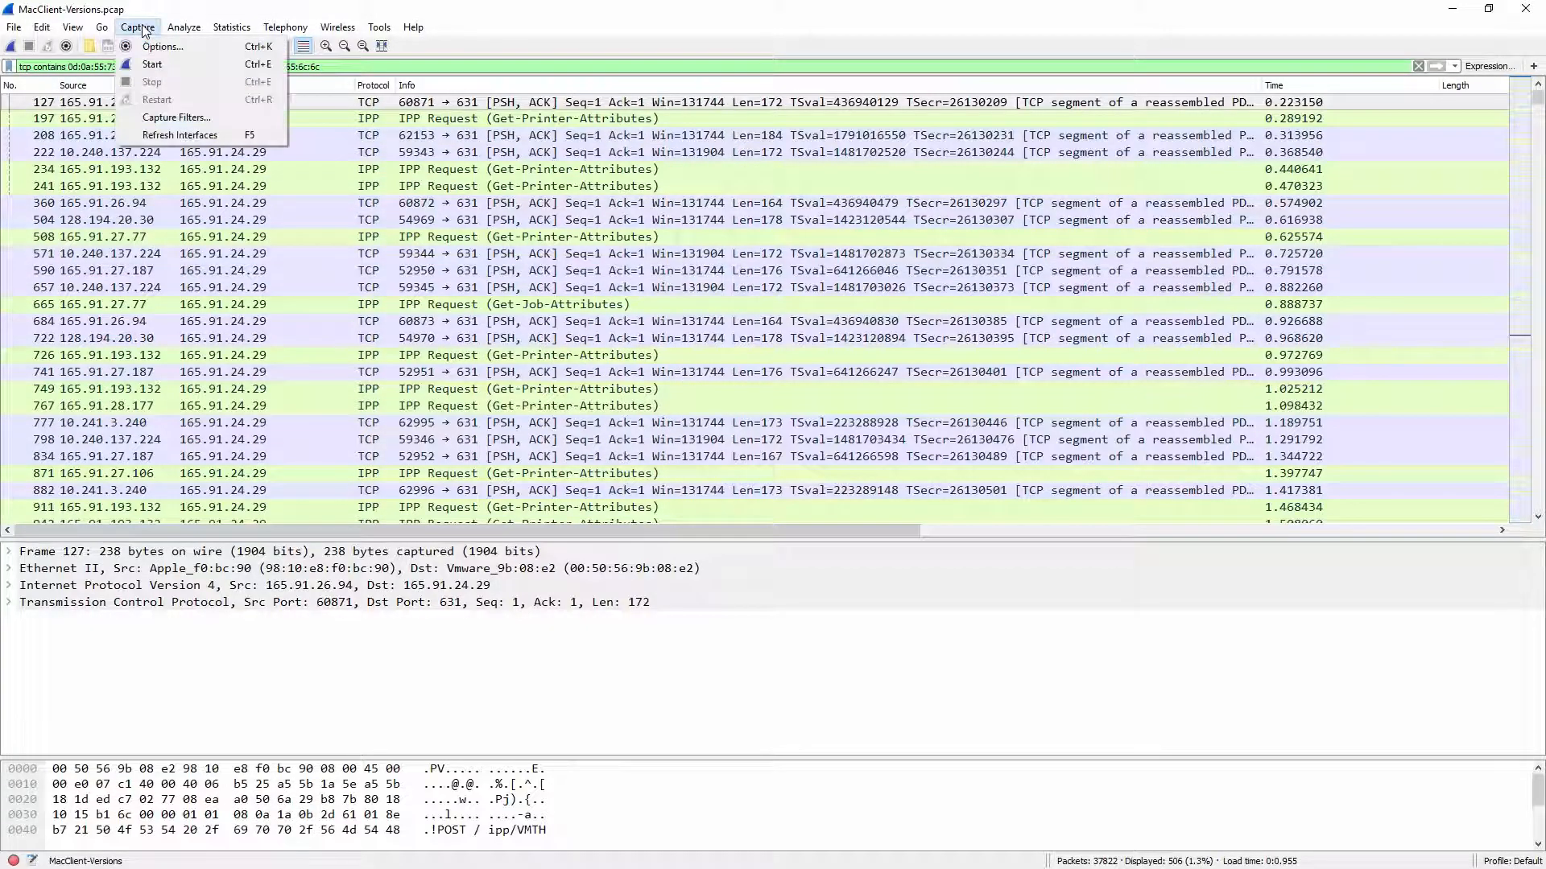
pyautogui.click(74, 28)
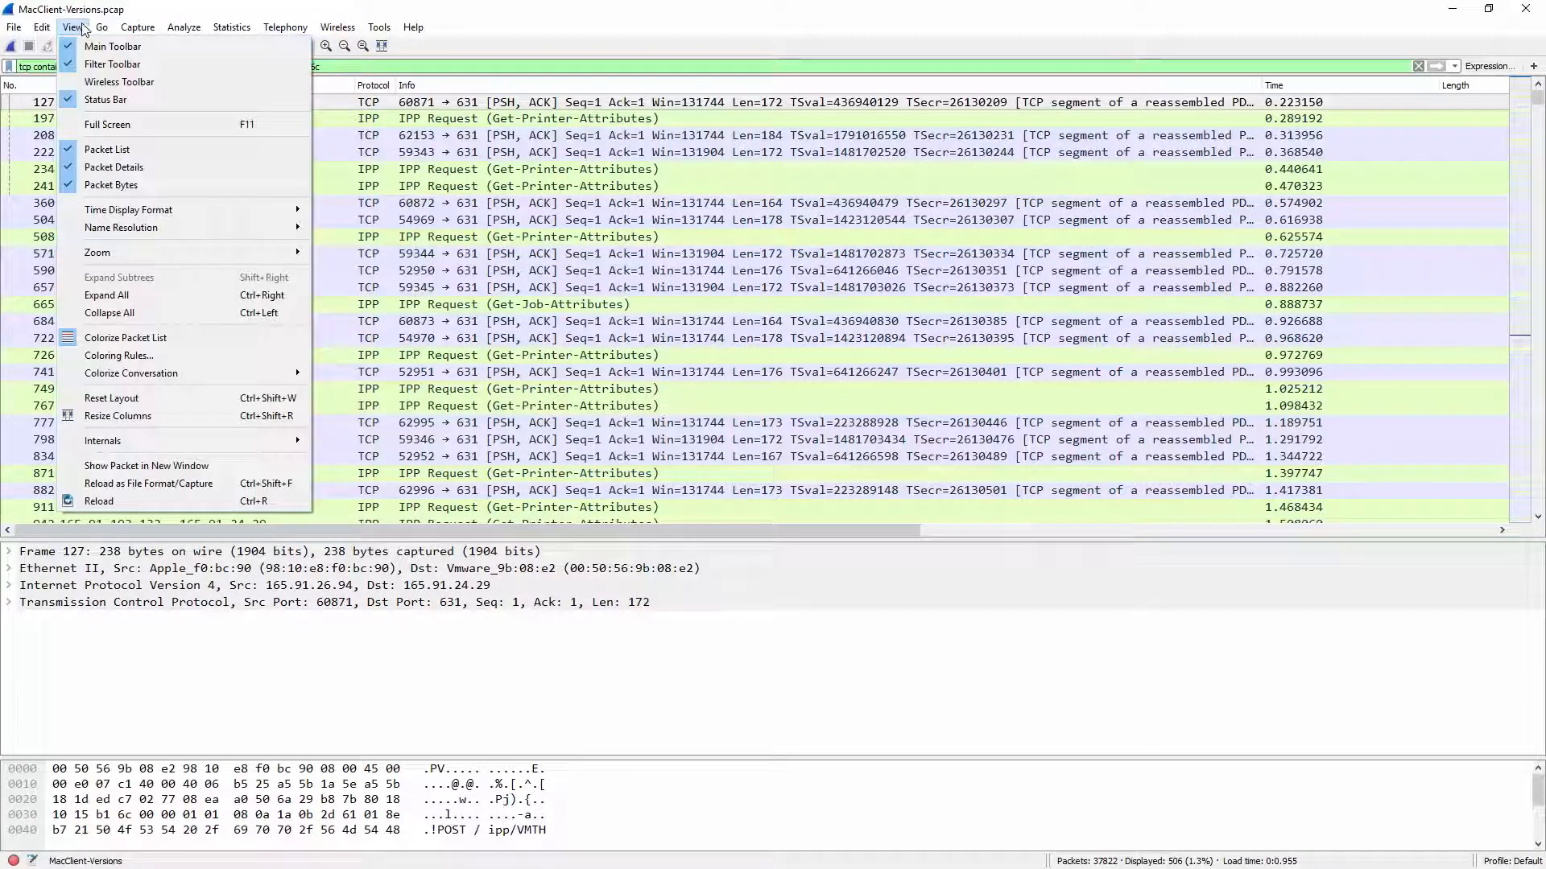
pyautogui.click(105, 169)
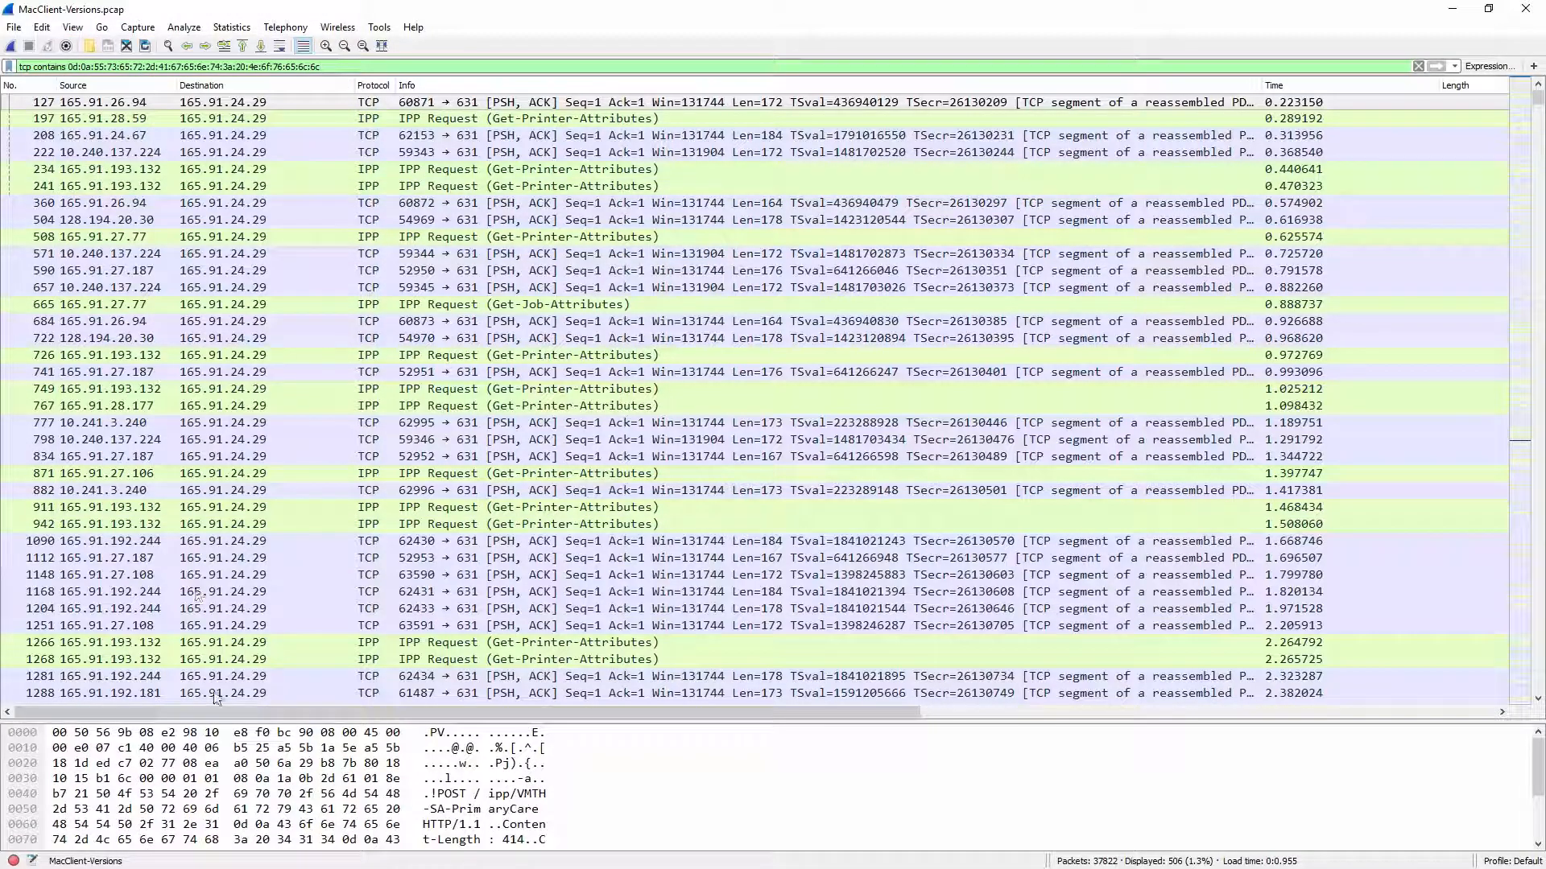
pyautogui.moveTo(207, 720); pyautogui.dragTo(149, 316)
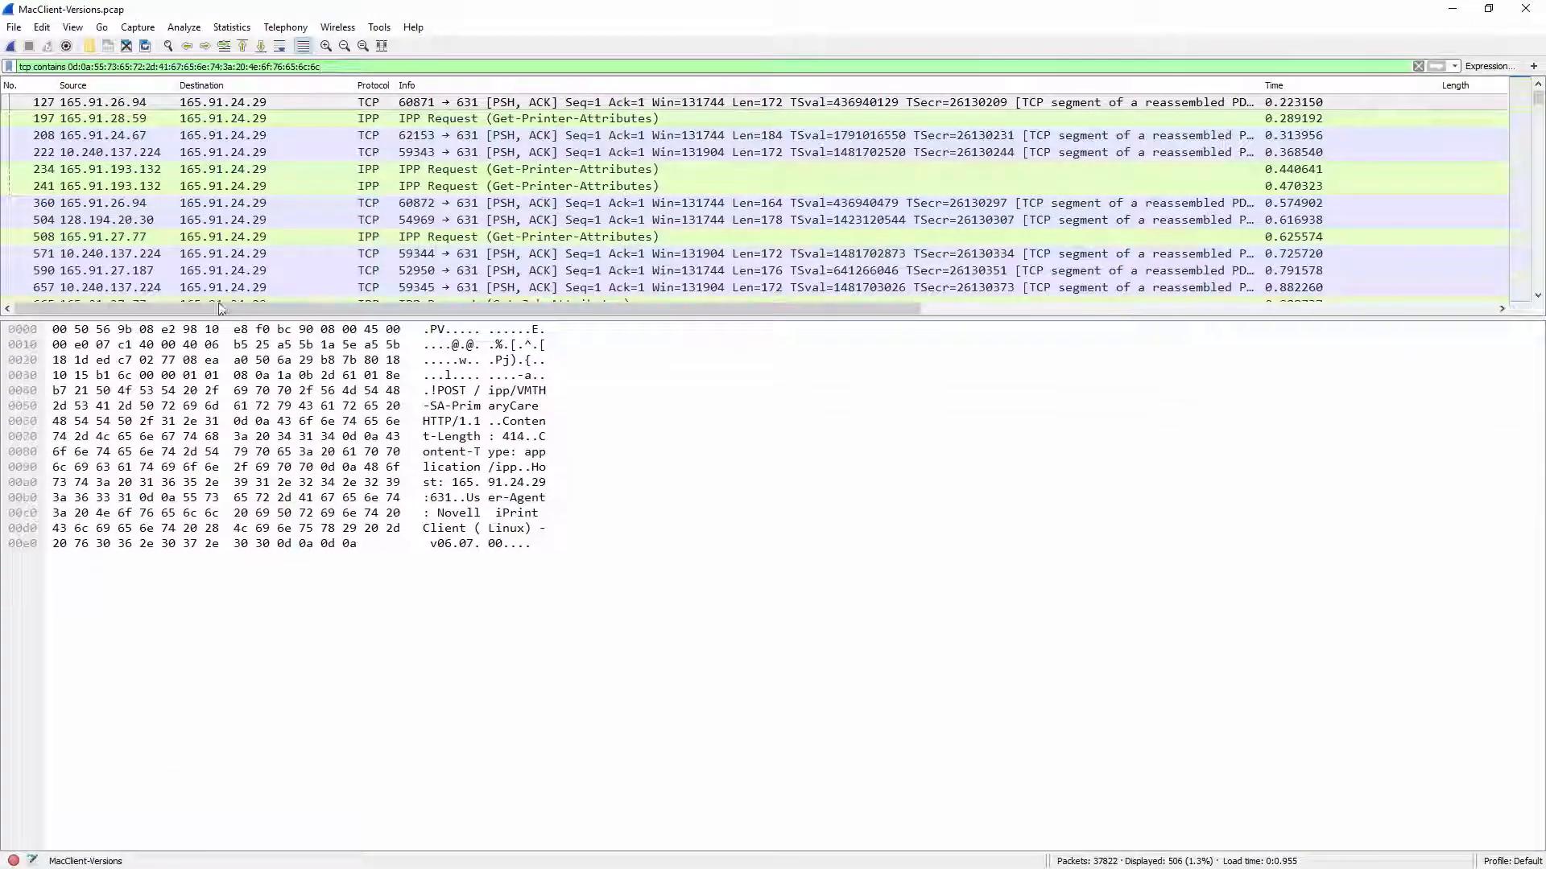
# - Sort the Mac trace by source and check the User-Agent in the packets from 165.91.26.241 and the first from 165.91.26.38
pyautogui.click(108, 81)
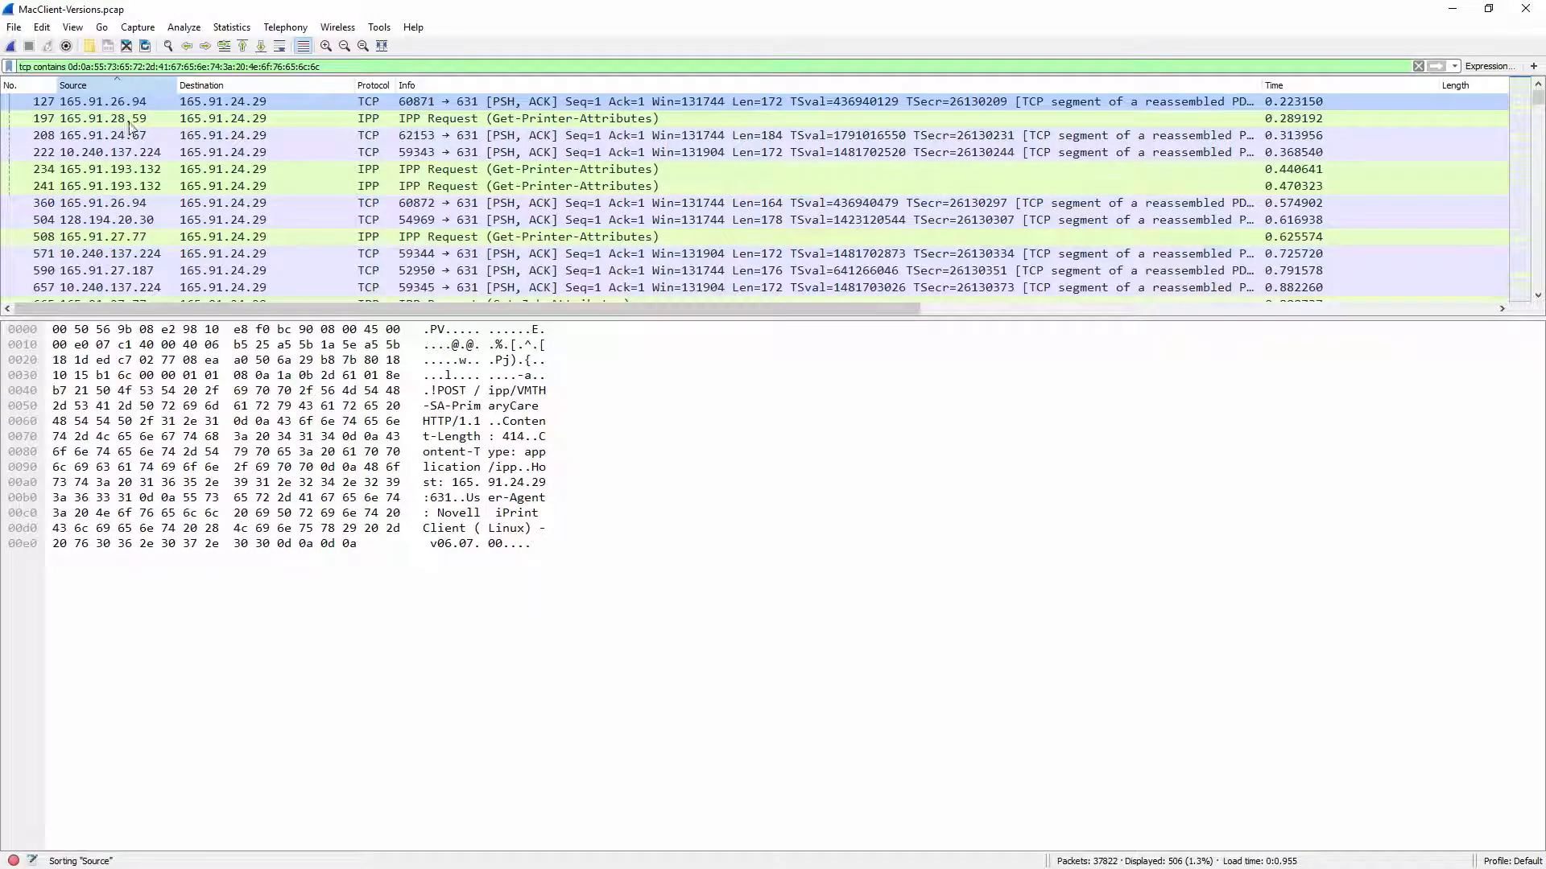
pyautogui.click(130, 104)
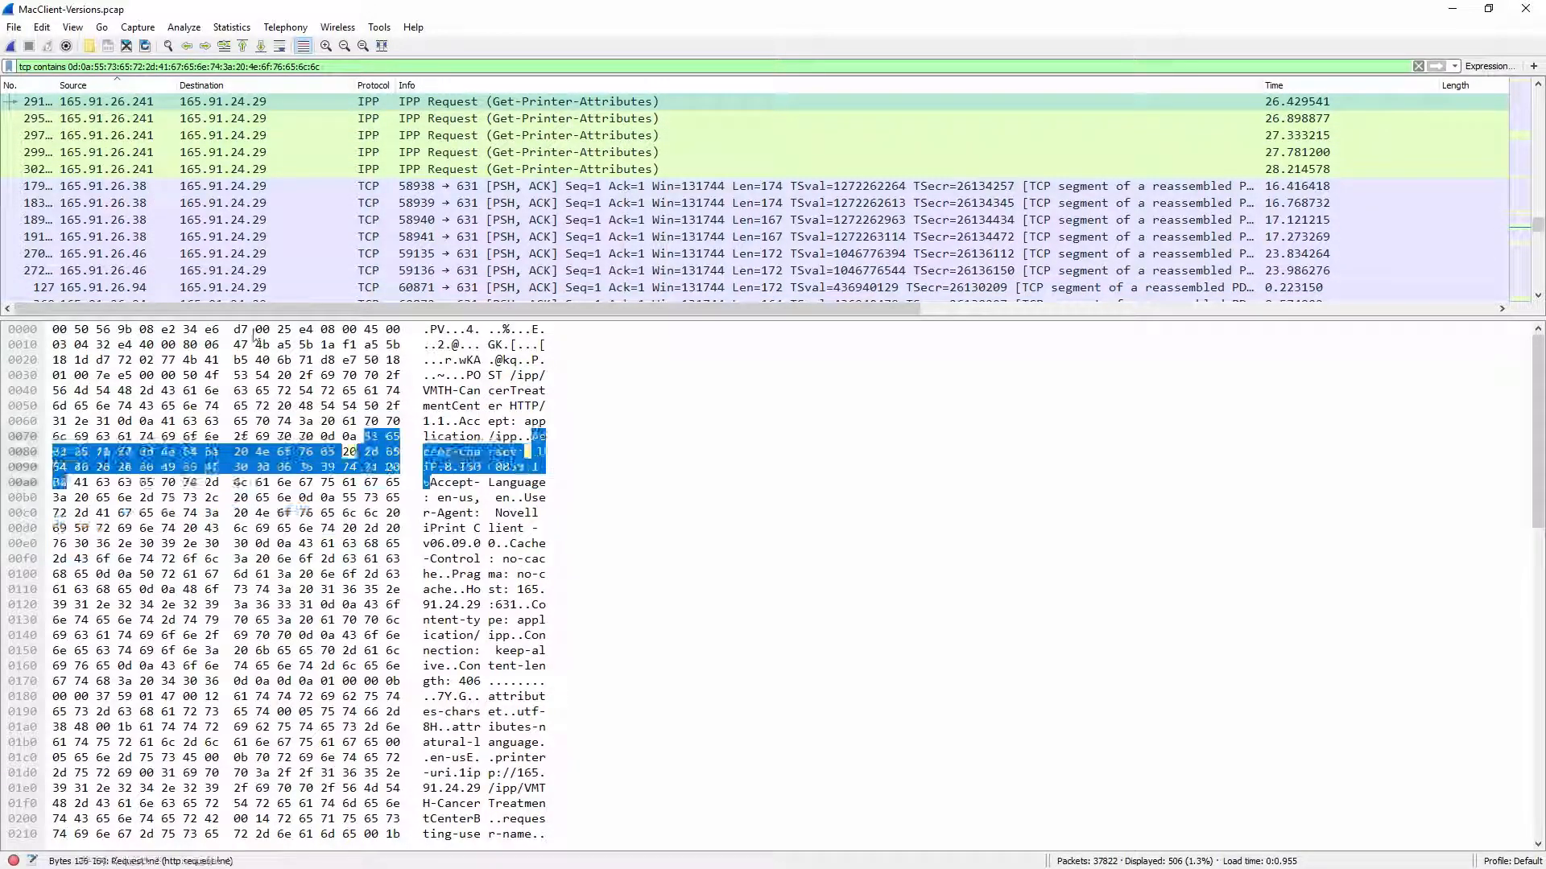
pyautogui.click(109, 117)
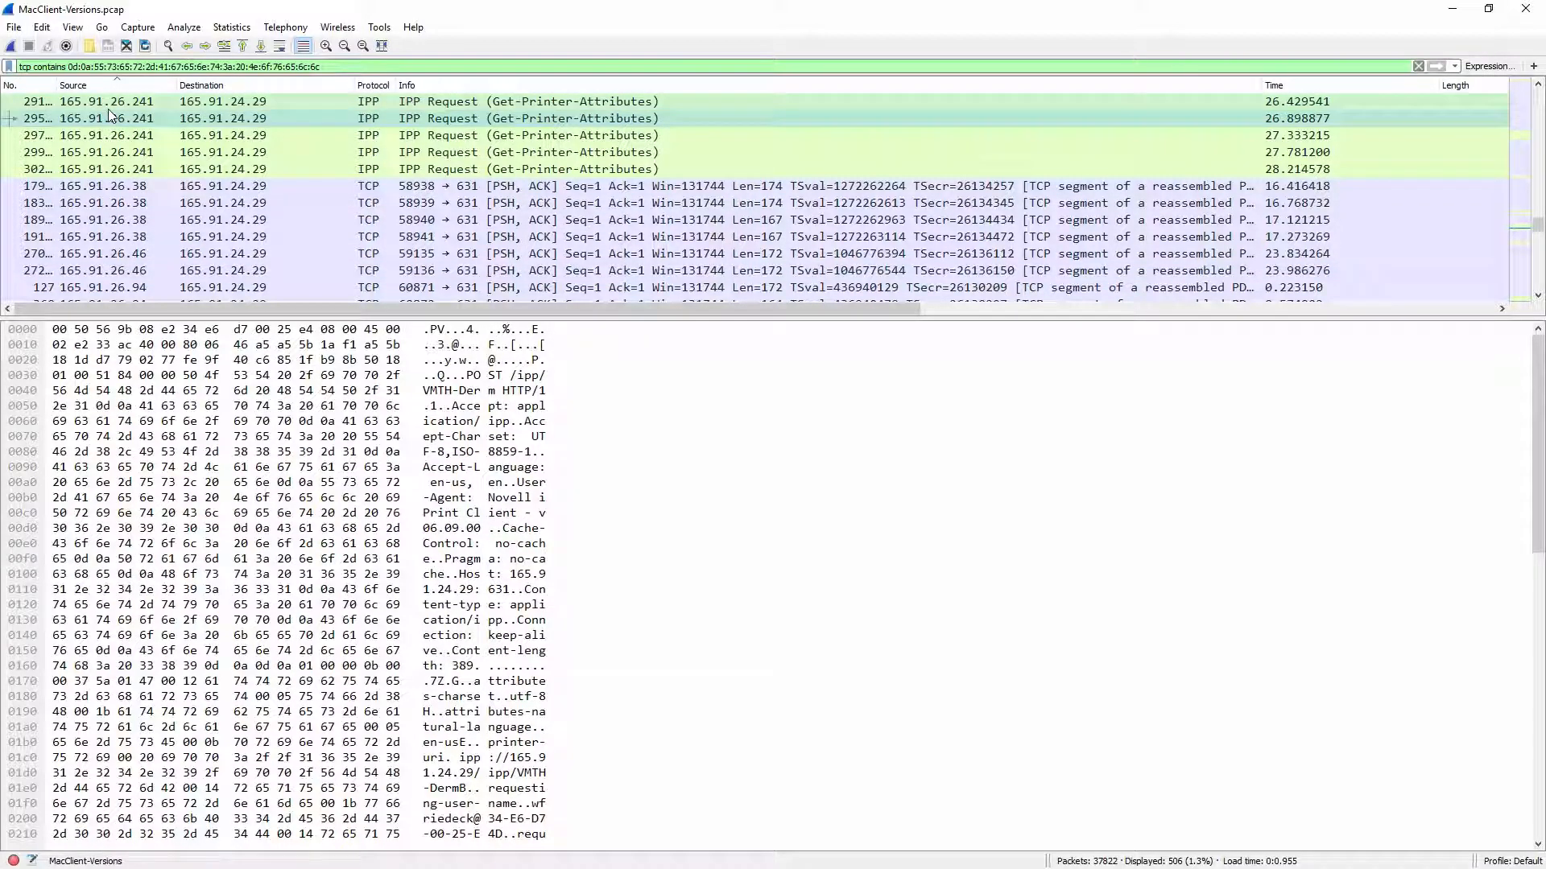
pyautogui.press('Down')
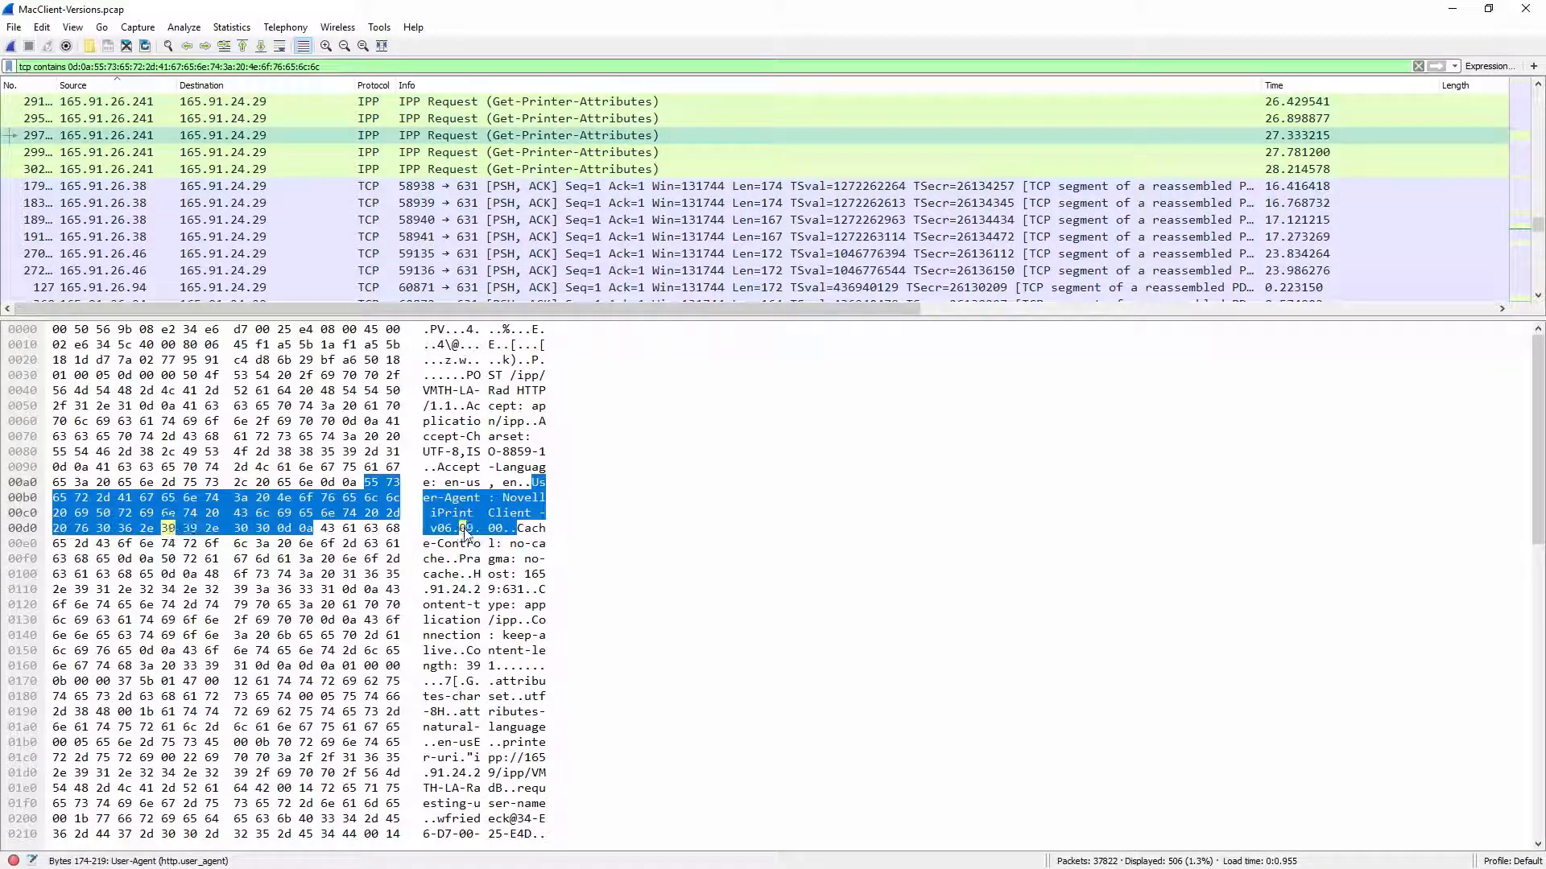
pyautogui.press('Down')
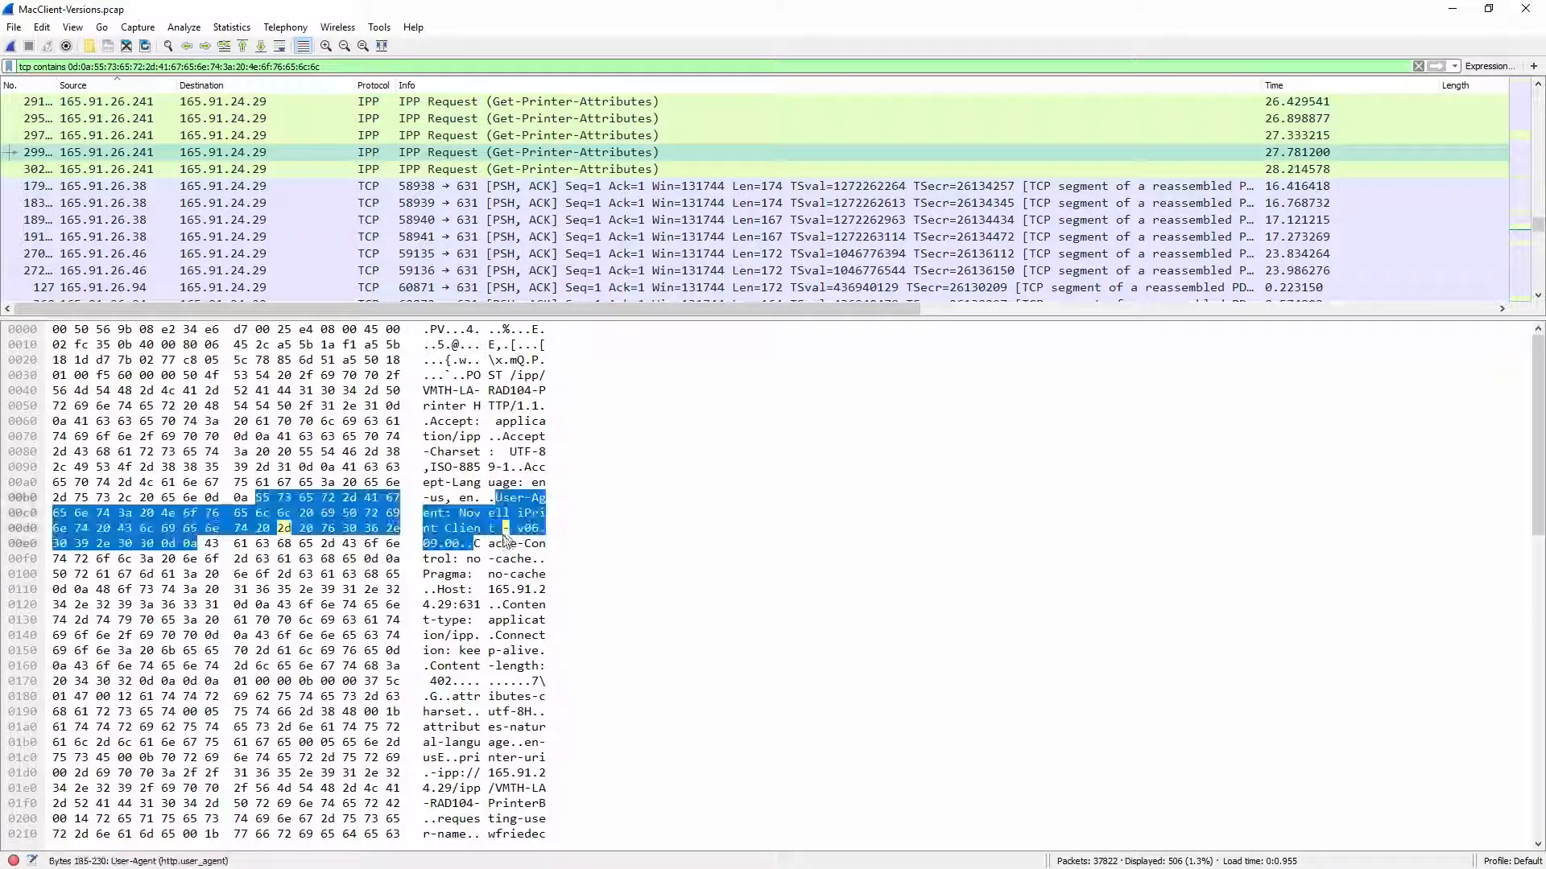
pyautogui.press('Down')
pyautogui.press('Down')
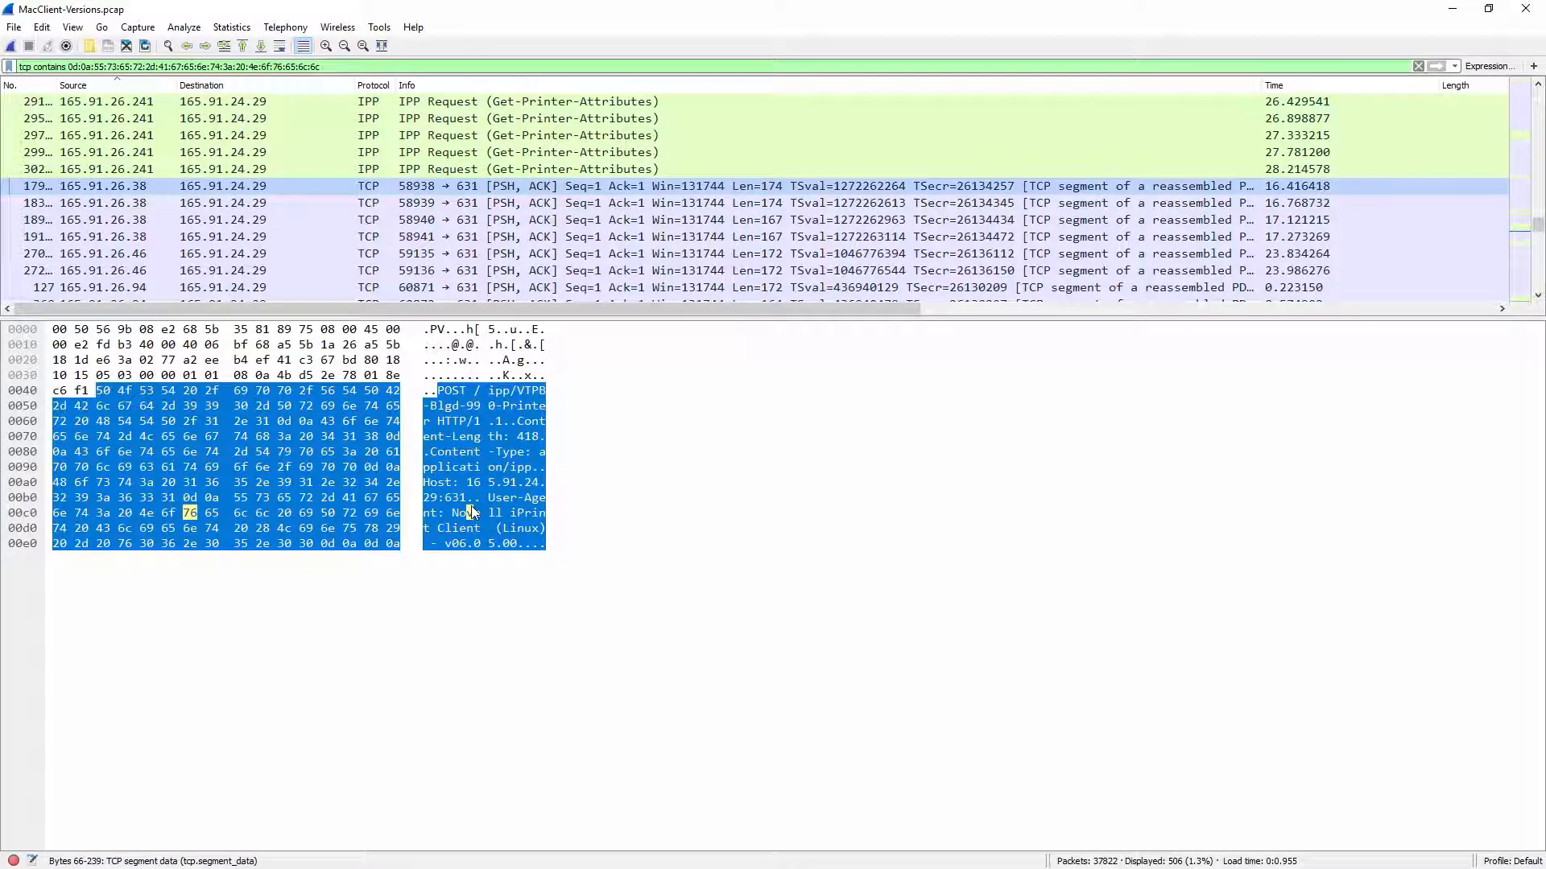
# - Enlarge the text and read the iPrint Client version in the remaining packets from 165.91.26.38 and those from 165.91.26.46
pyautogui.hotkey('ctrl', '+')
pyautogui.hotkey('ctrl', '+')
pyautogui.hotkey('ctrl', '+')
pyautogui.hotkey('ctrl', '+')
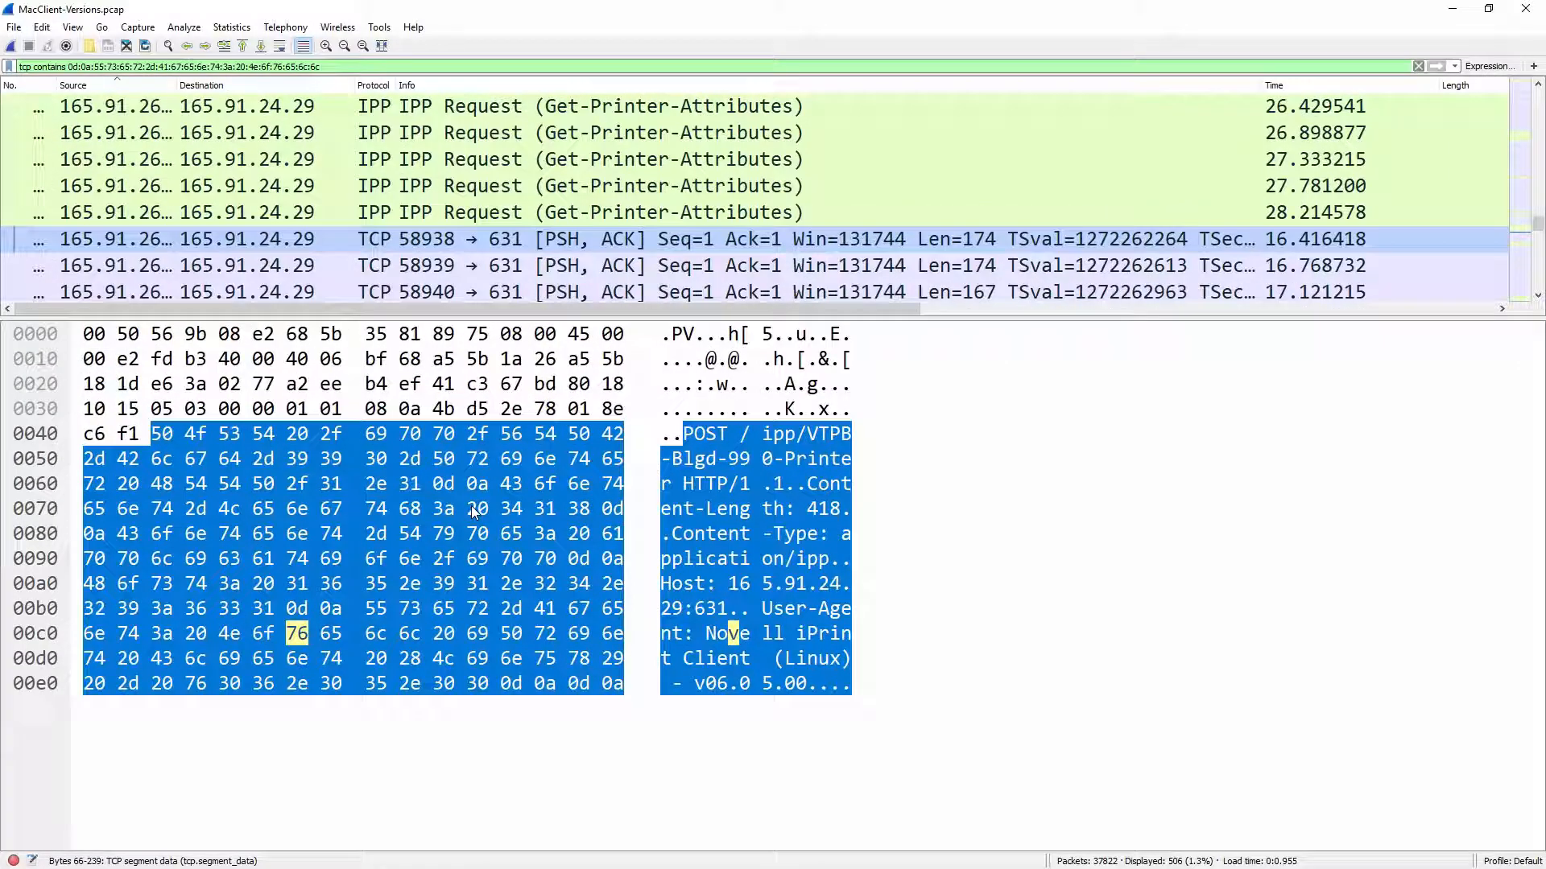
pyautogui.press('Down')
pyautogui.press('Down')
pyautogui.press('Down')
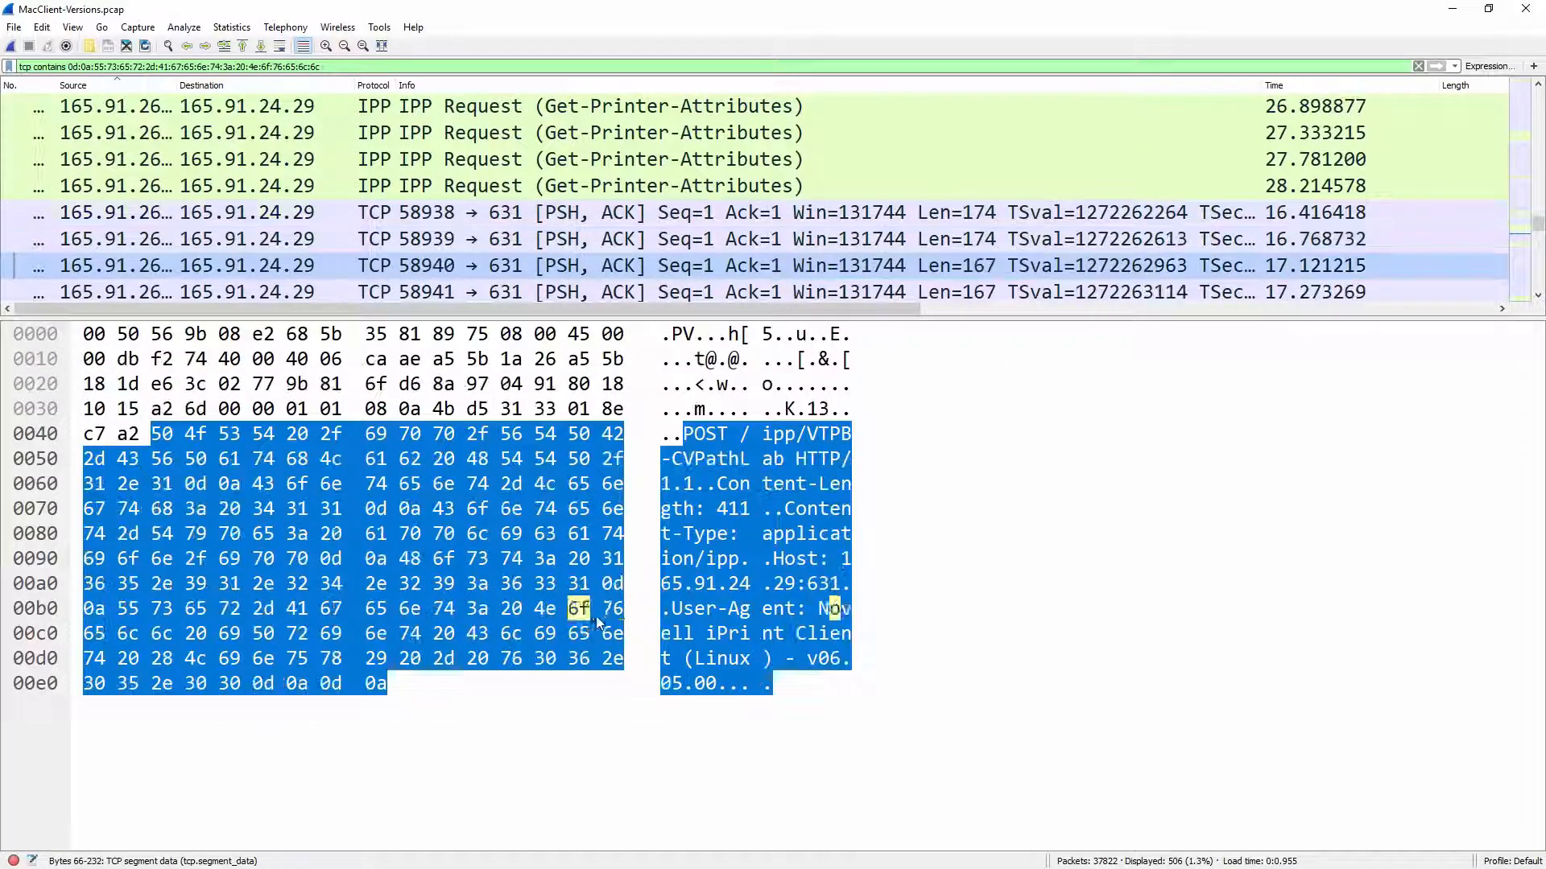
pyautogui.press('Down')
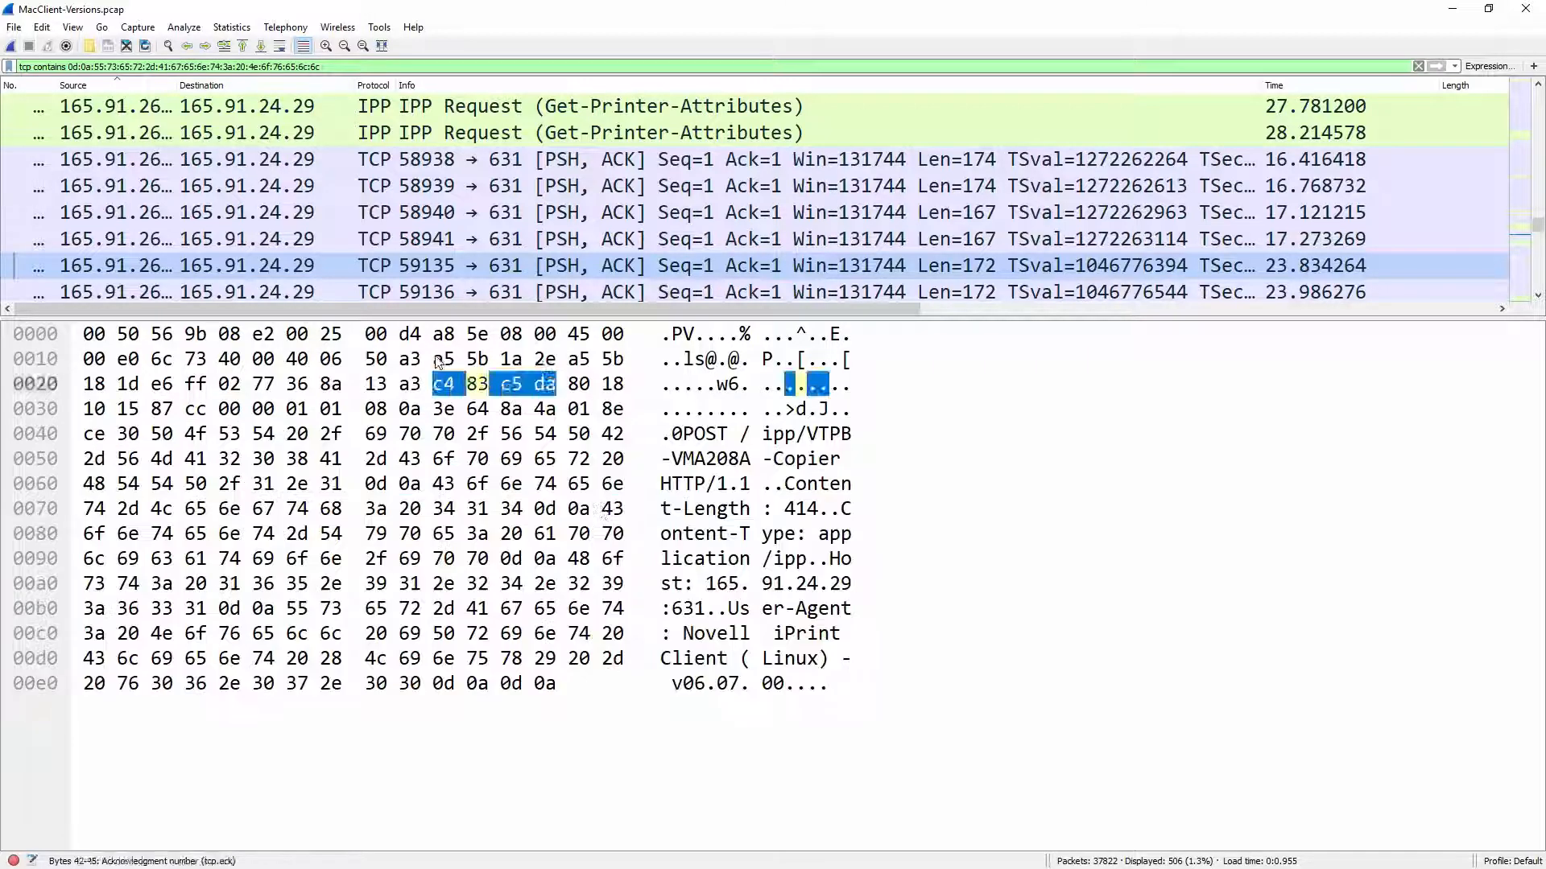
pyautogui.click(294, 293)
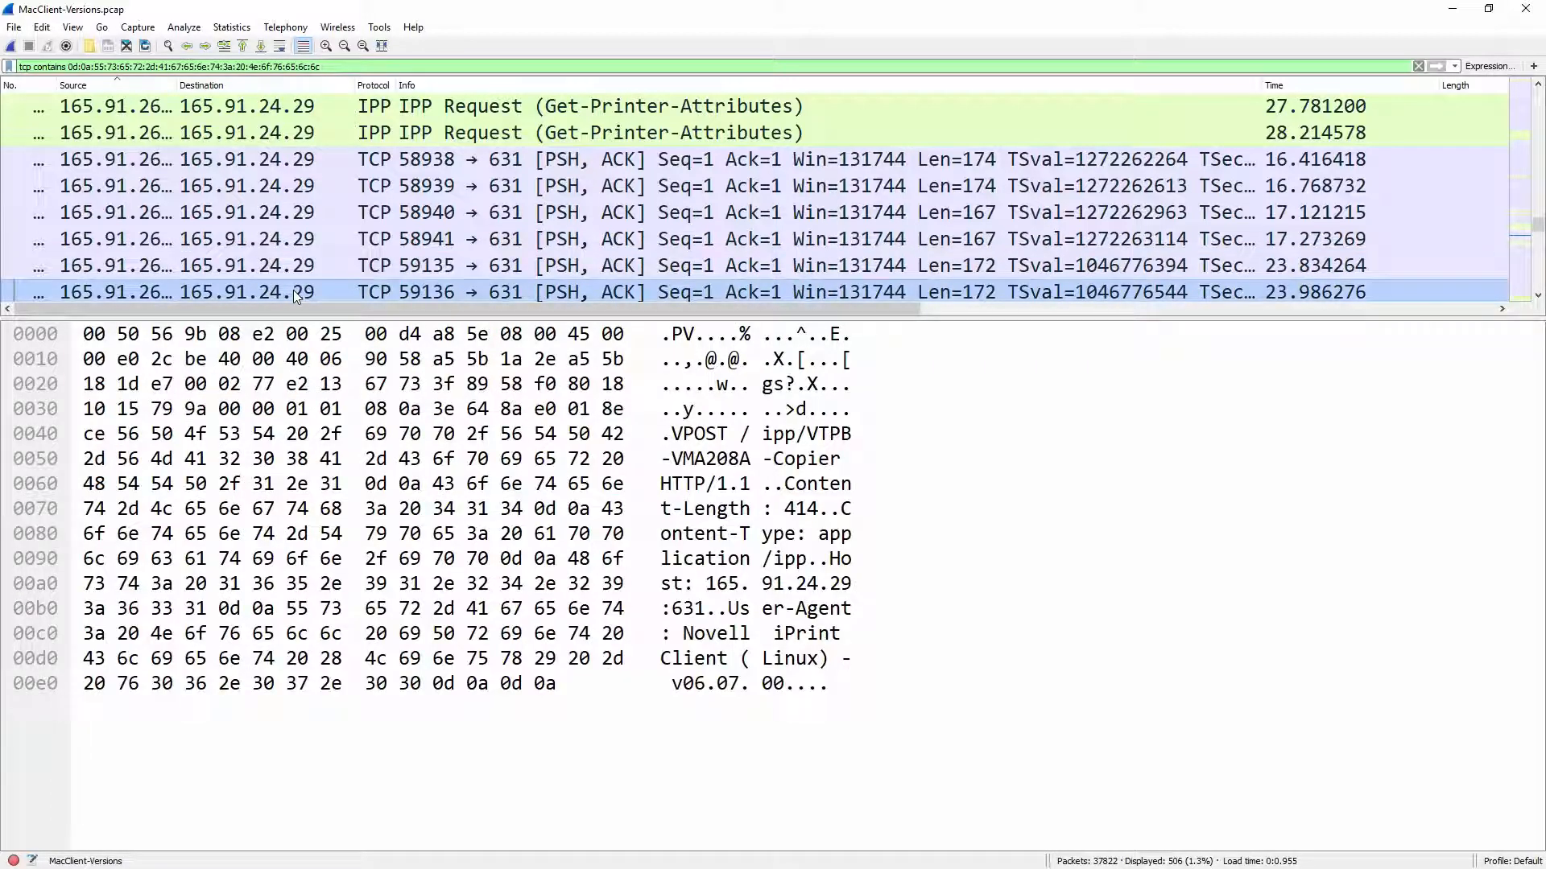
# - Read the iPrint Client version in the packets from 165.91.26.94, source ports 60871 through 60879
pyautogui.press('Down')
pyautogui.press('Down')
pyautogui.press('Down')
pyautogui.press('Down')
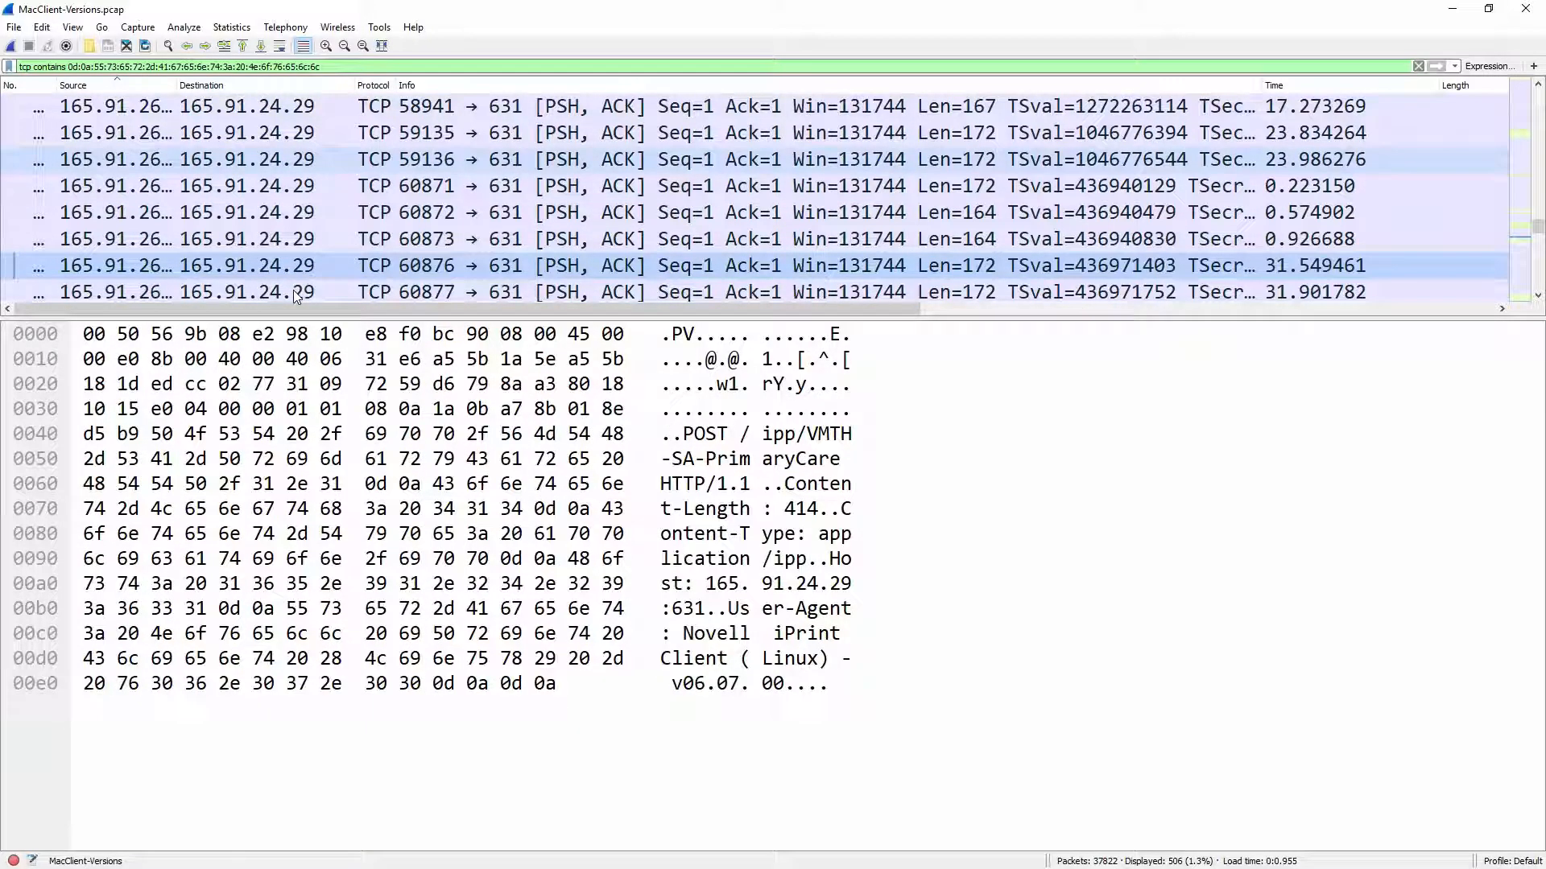
pyautogui.press('Down')
pyautogui.press('Down')
pyautogui.press('Down')
# - Check the User-Agent in the IPP and TCP packets from 165.91.27.106 and the two packets from 165.91.27.107
pyautogui.press('Down')
pyautogui.press('Down')
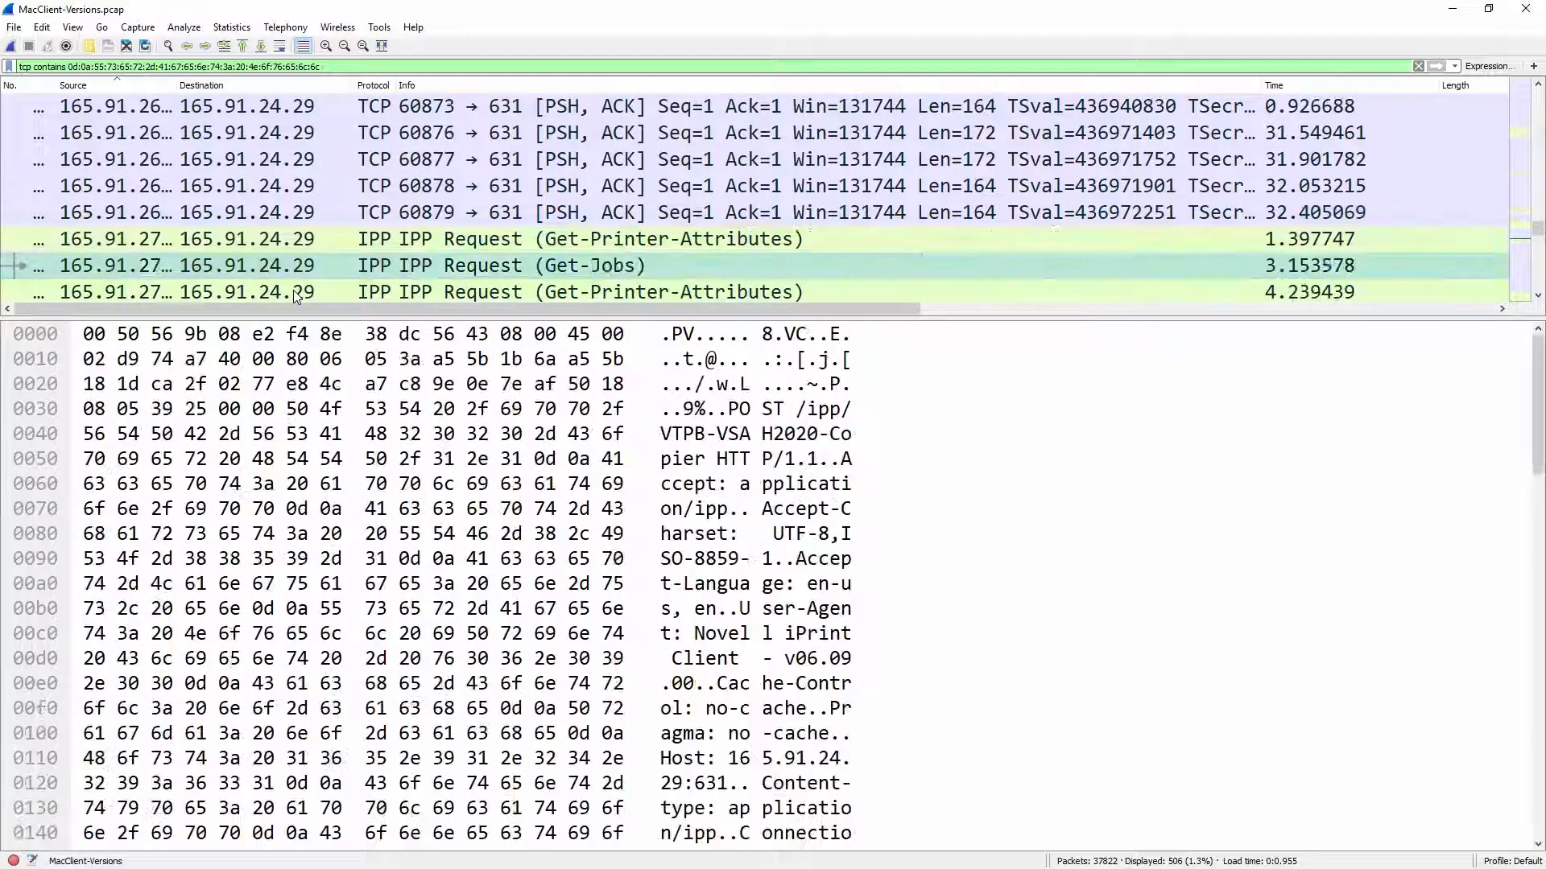
pyautogui.press('Down')
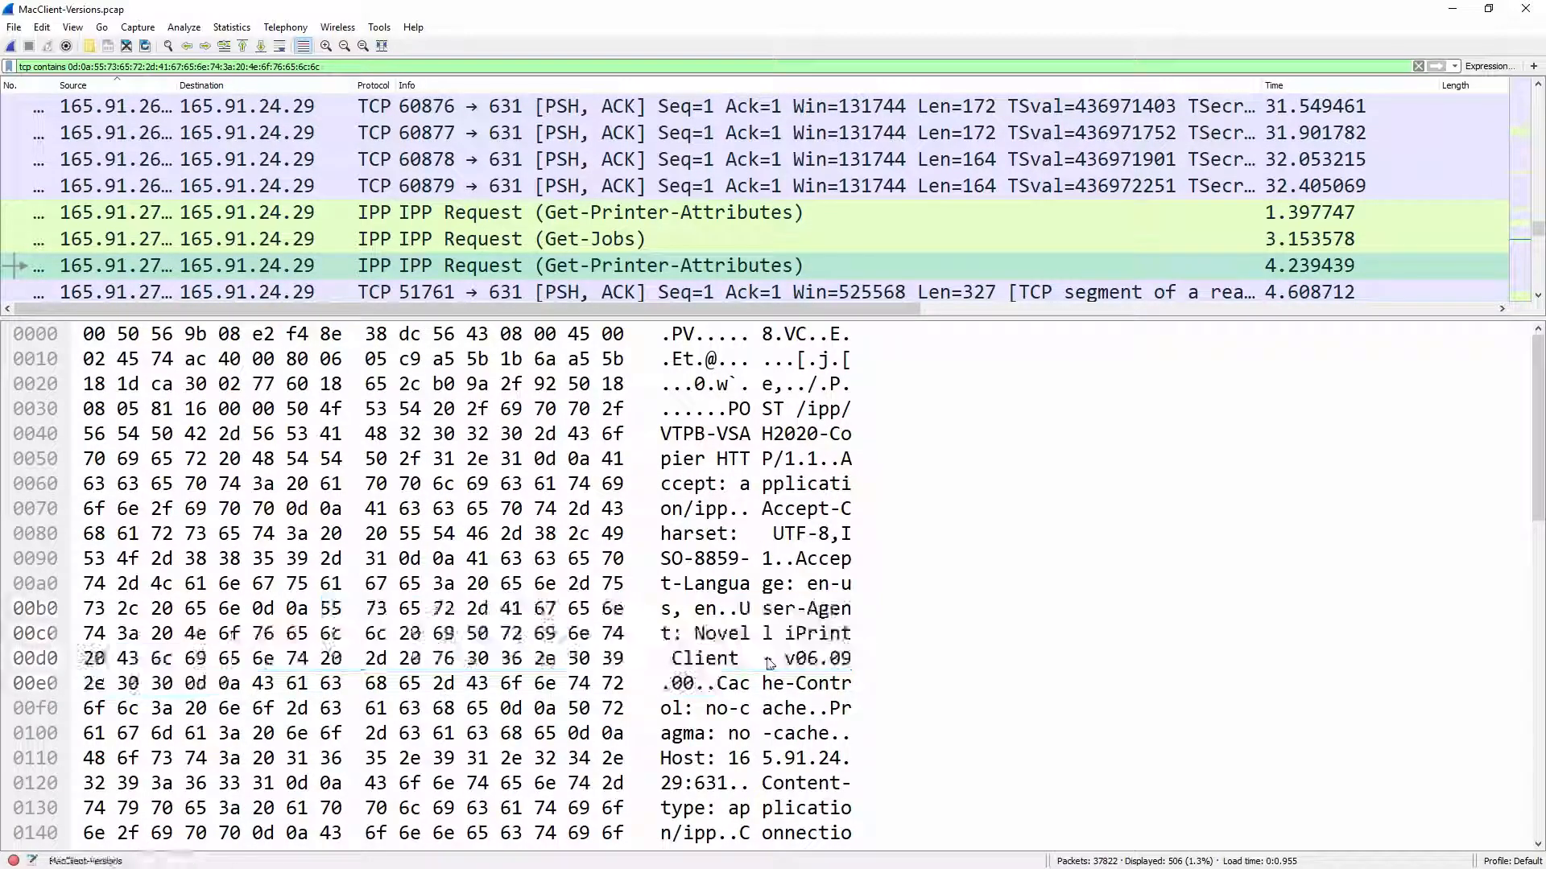
pyautogui.press('Down')
pyautogui.press('Down')
pyautogui.press('Down')
pyautogui.press('Down')
pyautogui.press('Down')
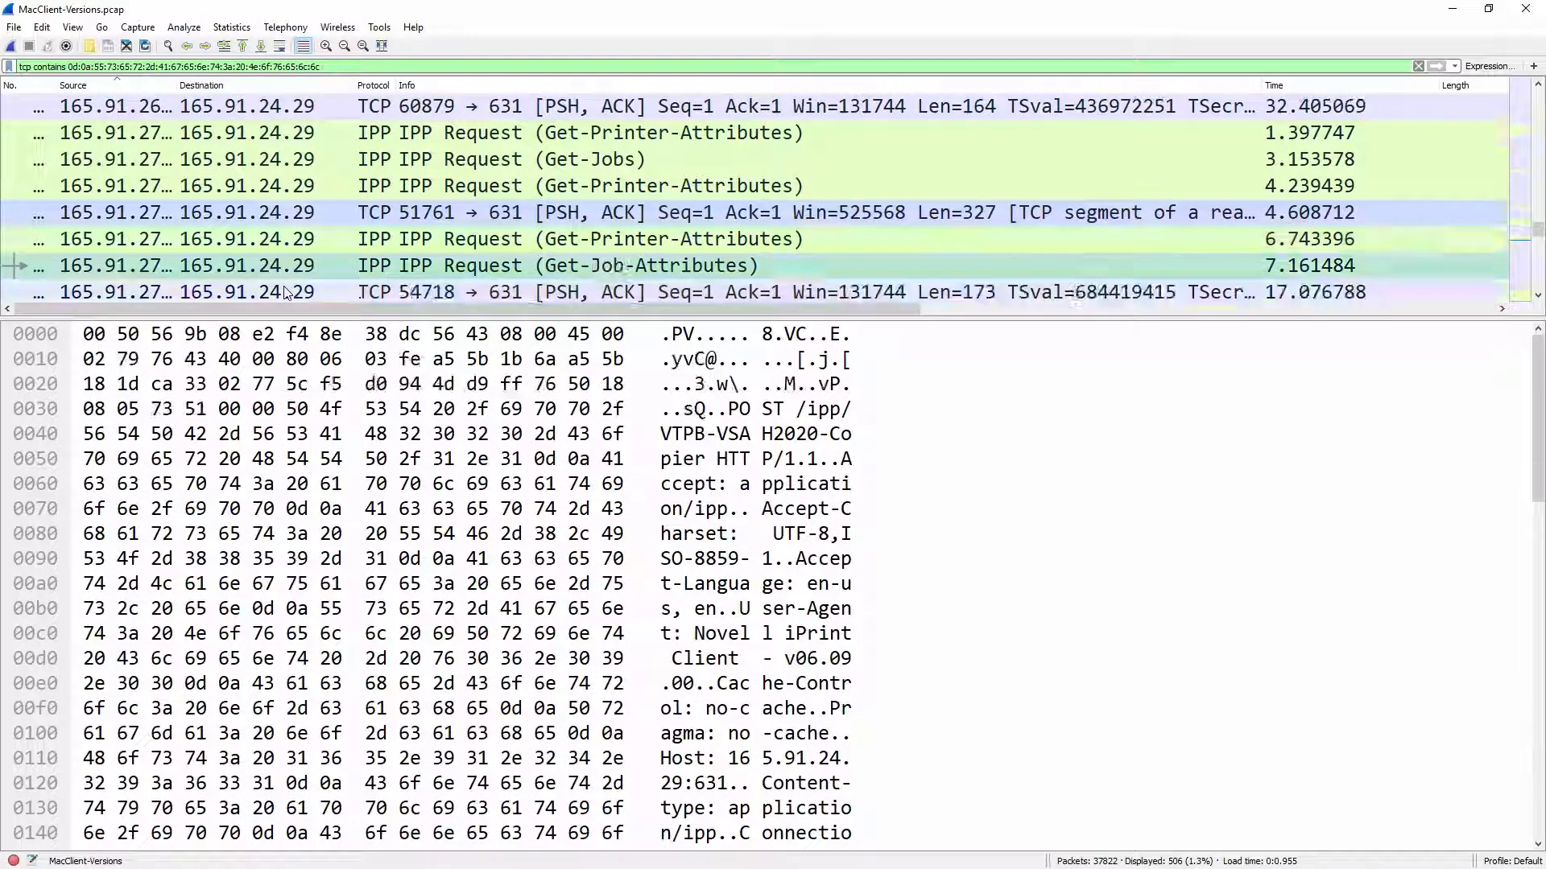
pyautogui.click(444, 486)
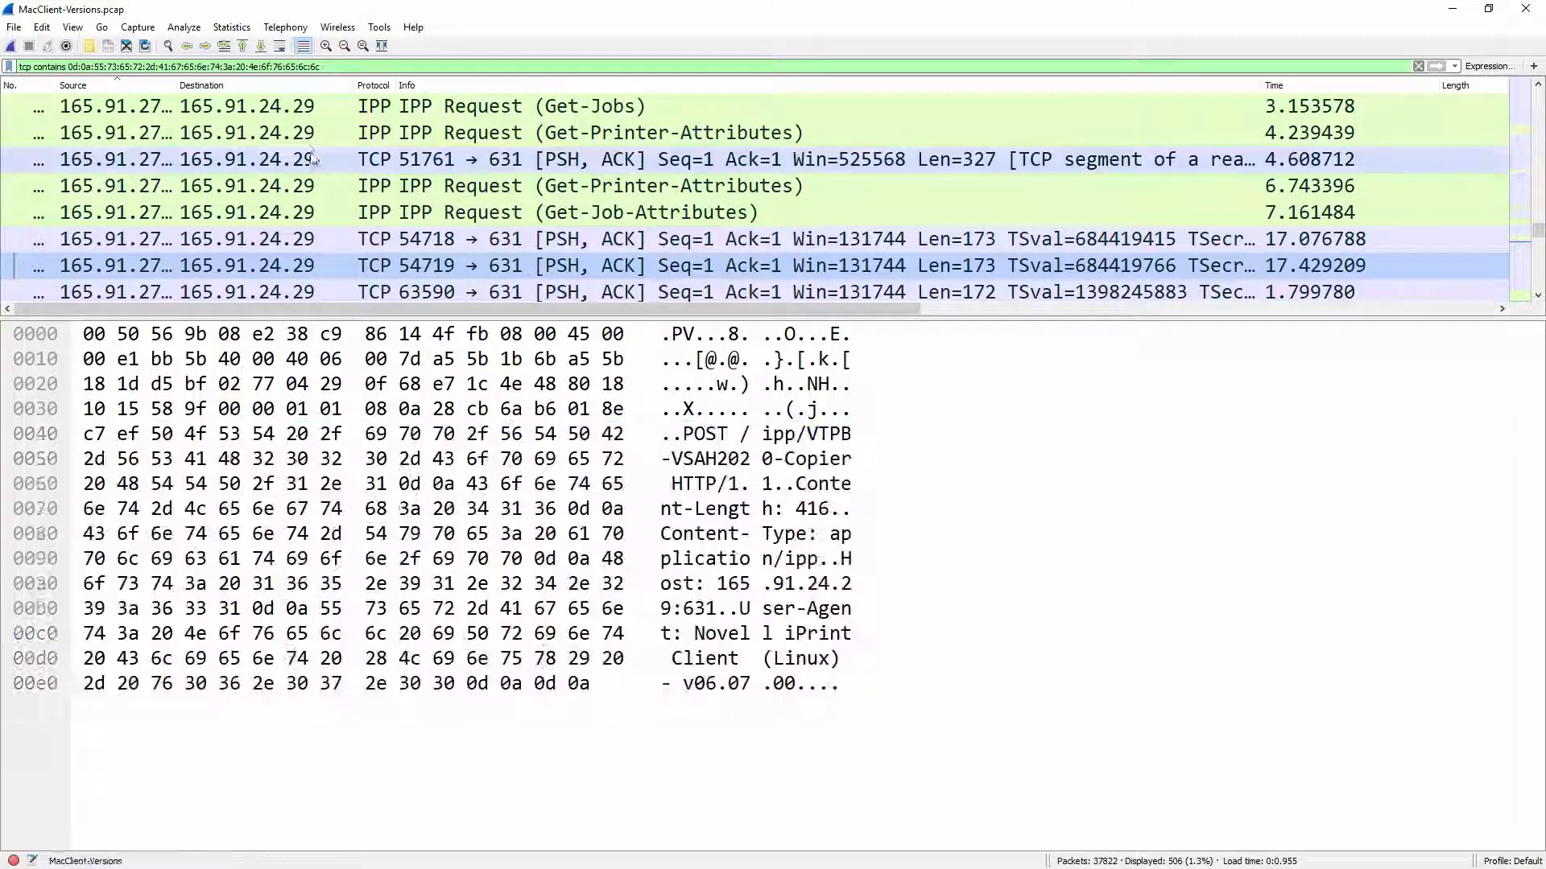
# - Spot-check the User-Agent in the 165.91.27.106 Get-Jobs request and in a VSCS-CopyRoom-Copier packet from 165.91.27.44 further down the list
pyautogui.click(294, 109)
pyautogui.scroll(-10, 298, 164)
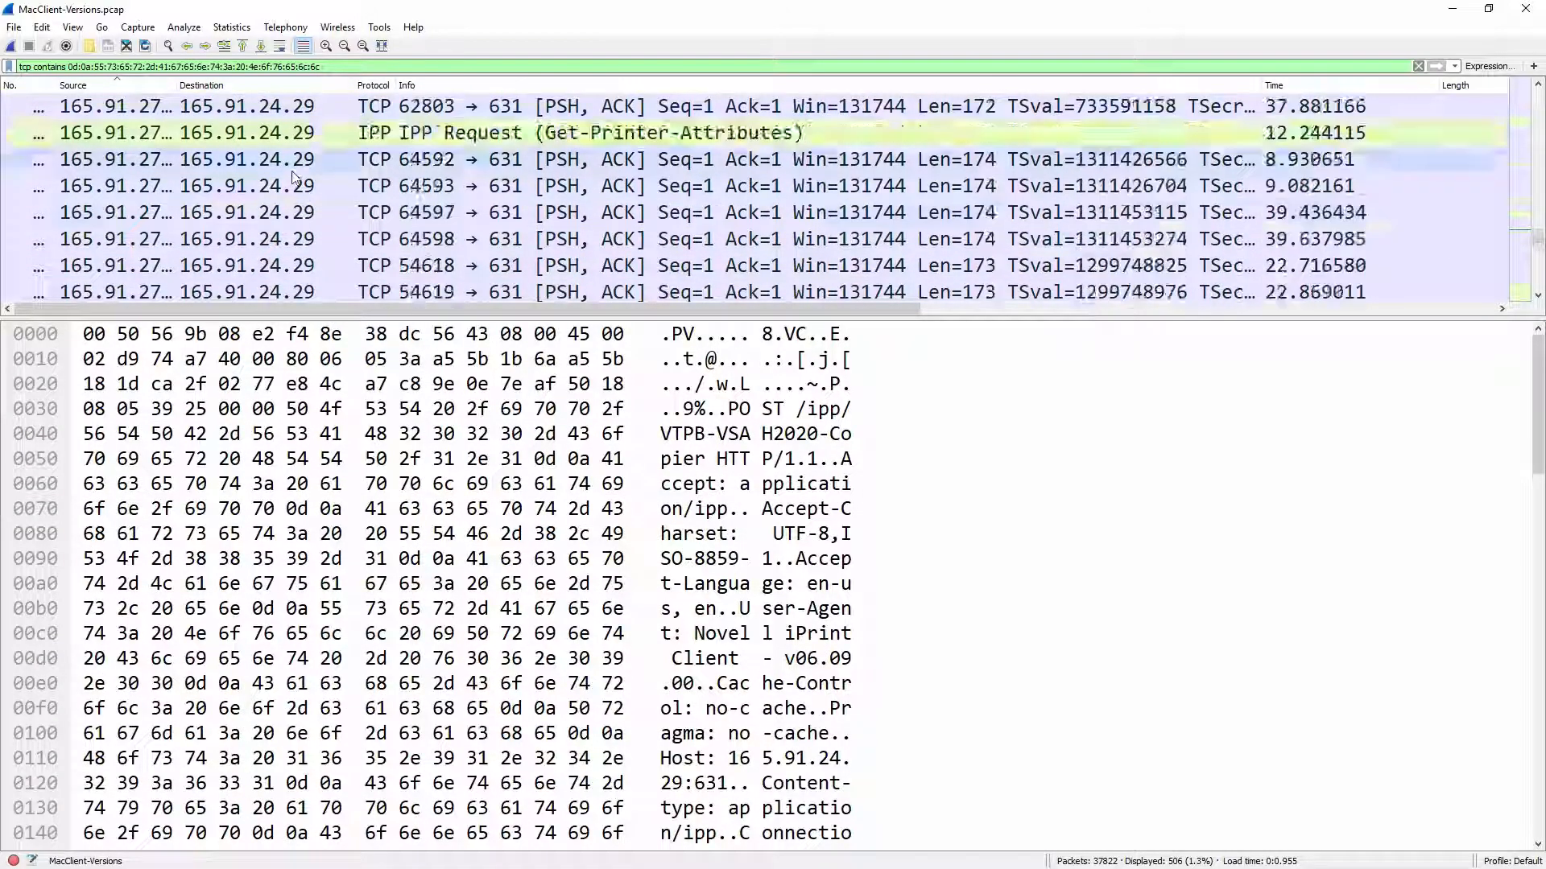
pyautogui.scroll(-8, 292, 185)
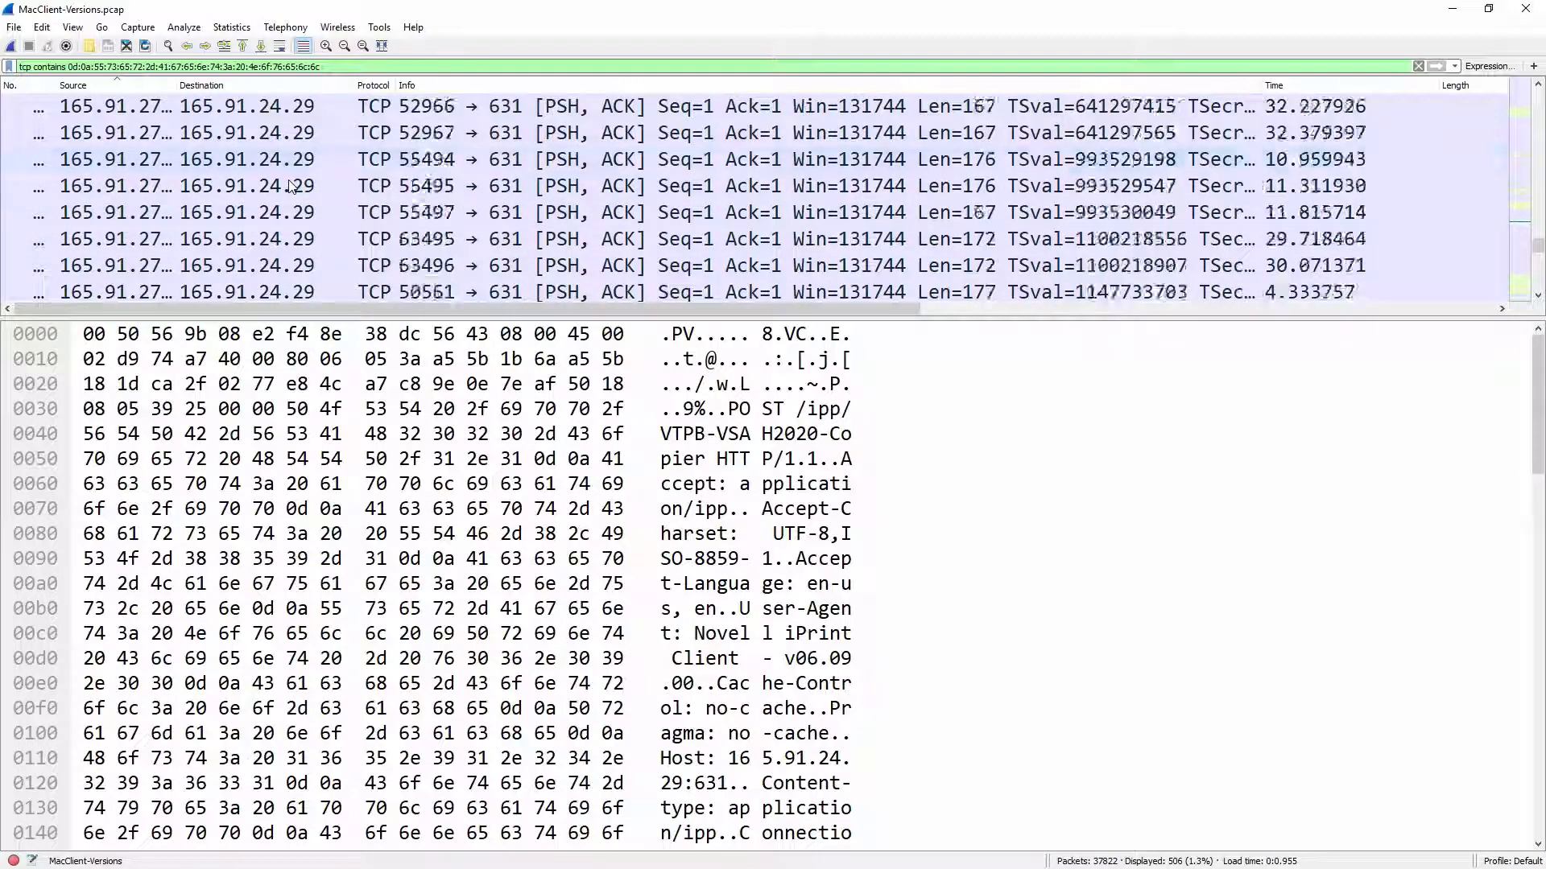
pyautogui.click(291, 185)
pyautogui.scroll(-4, 291, 210)
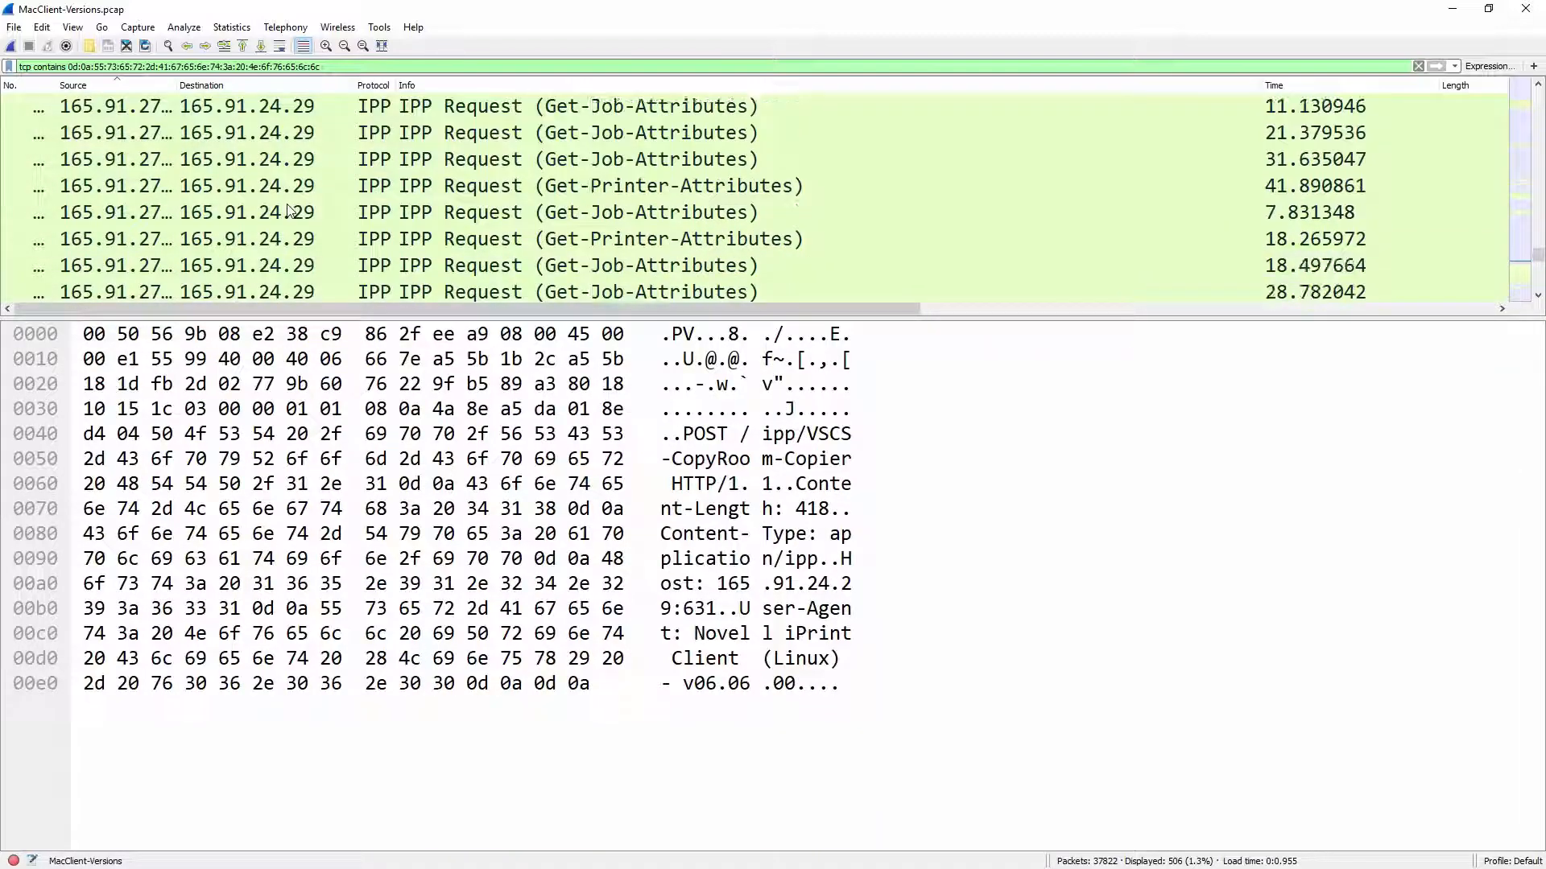
# - Read the iPrint Client version in a VTPB-VAPA134-Copier packet from 165.91.28.180, then browse the following 165.91.28 packets
pyautogui.scroll(2, 291, 211)
pyautogui.scroll(-5, 290, 210)
pyautogui.scroll(-2, 291, 211)
pyautogui.click(291, 211)
pyautogui.scroll(-5, 288, 225)
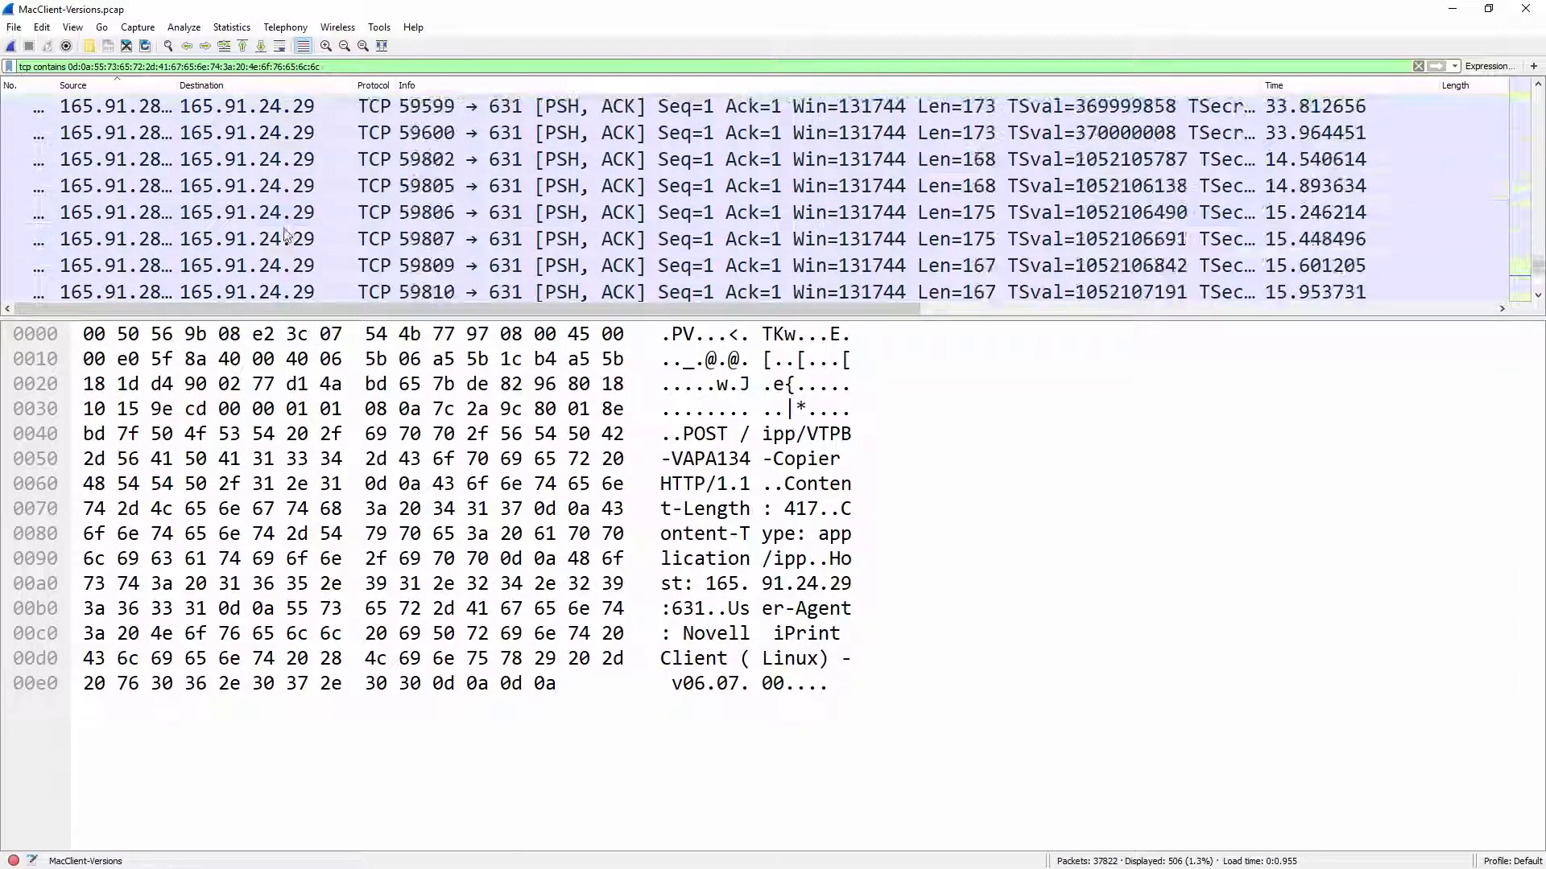